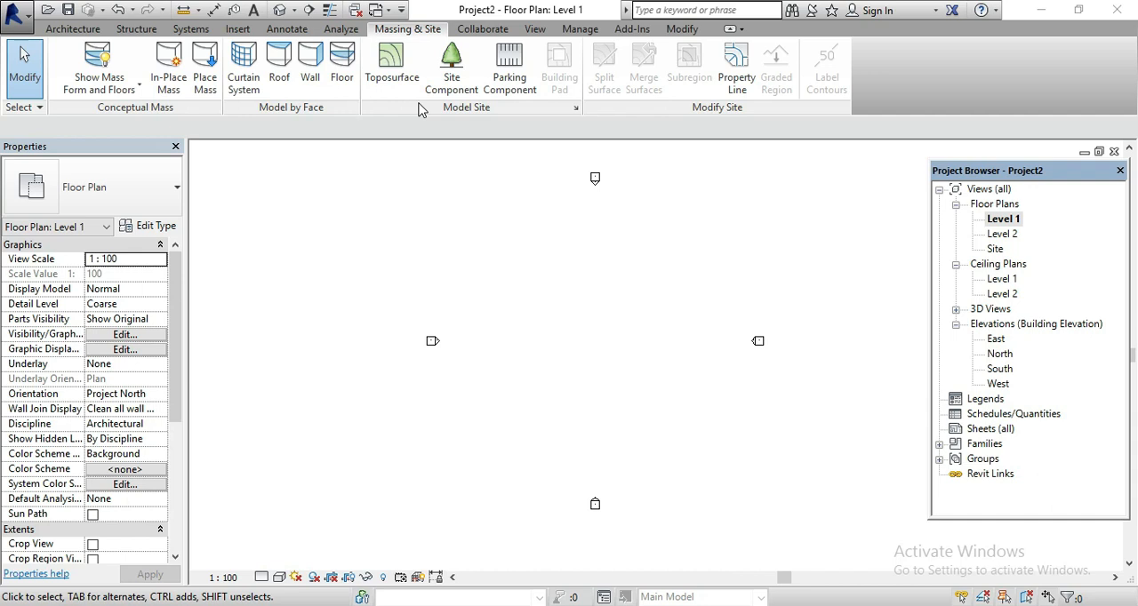
Start a new in-place mass named "mass" in the Level 1 floor plan
scroll(493, 367, down, 4)
scroll(629, 367, up, 3)
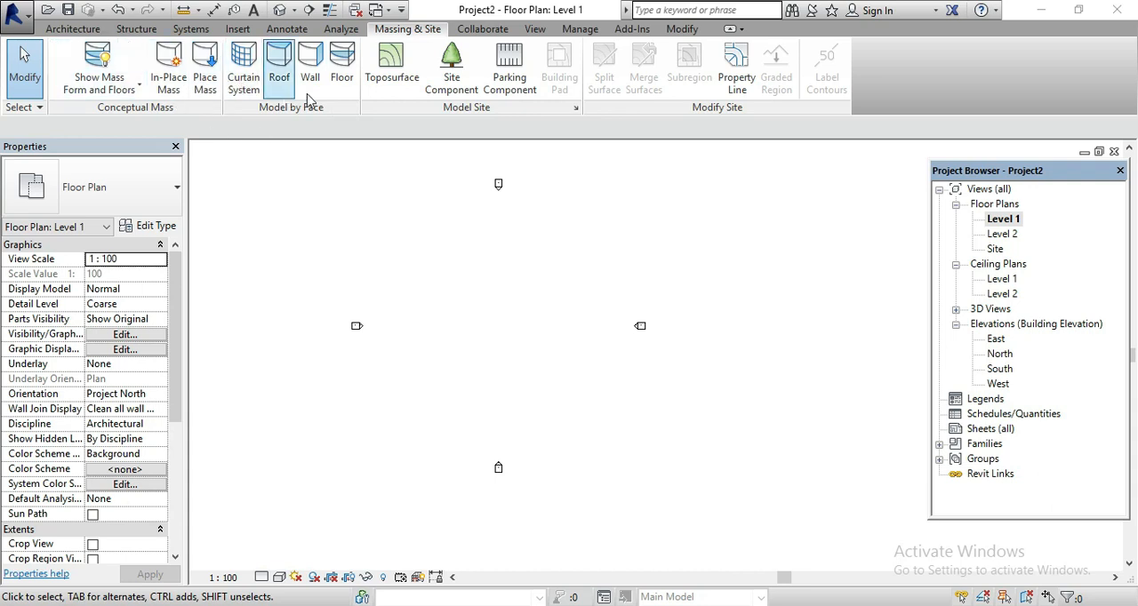
click(166, 87)
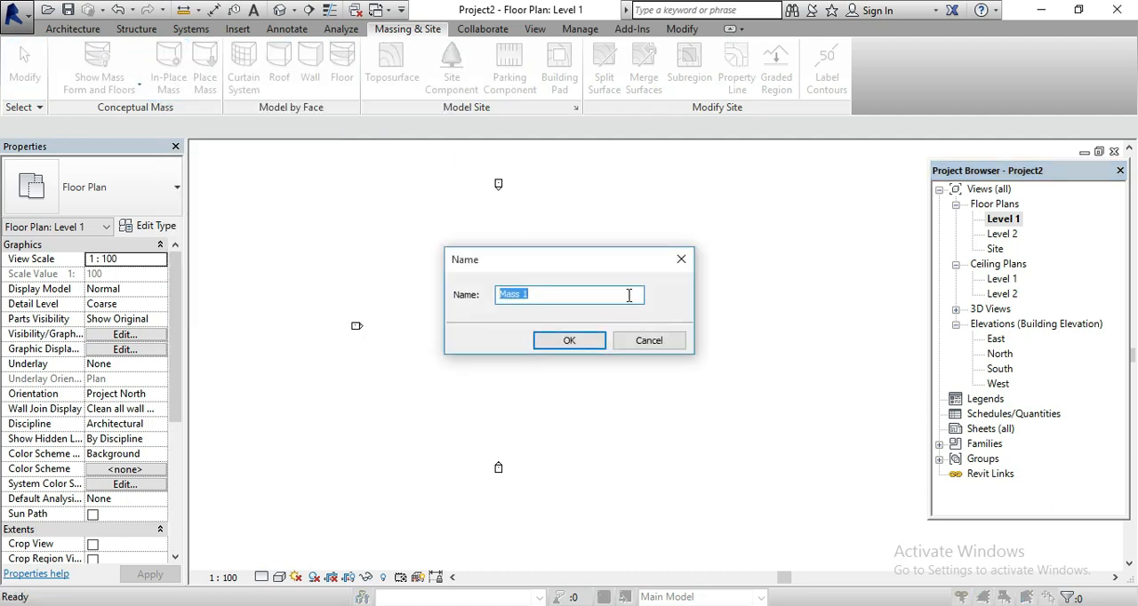
drag(537, 295, 435, 295)
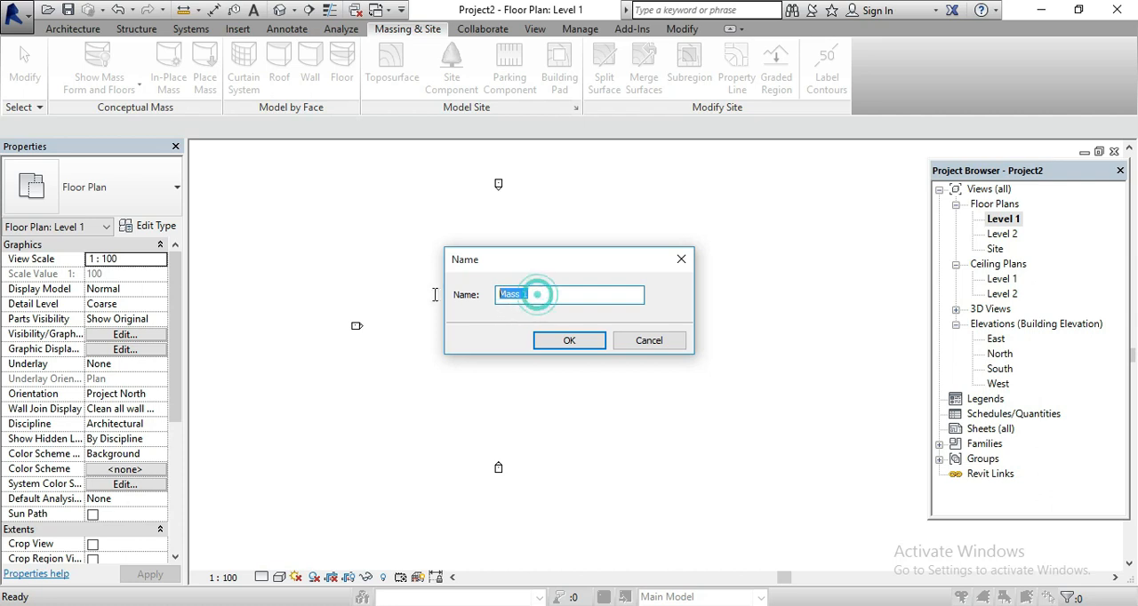
text(V)
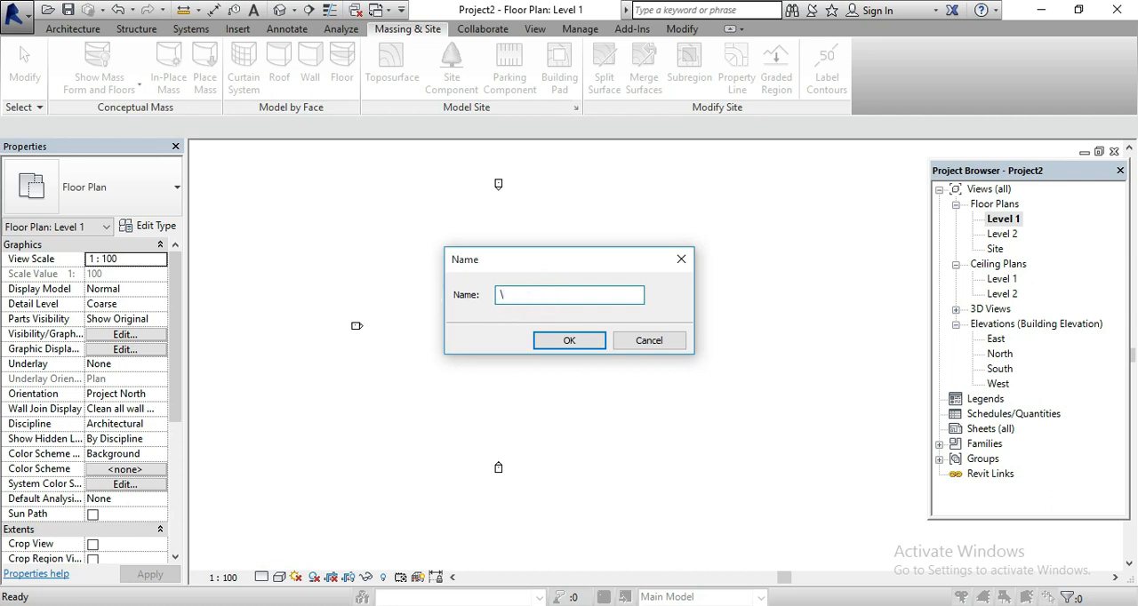
key(BackSpace)
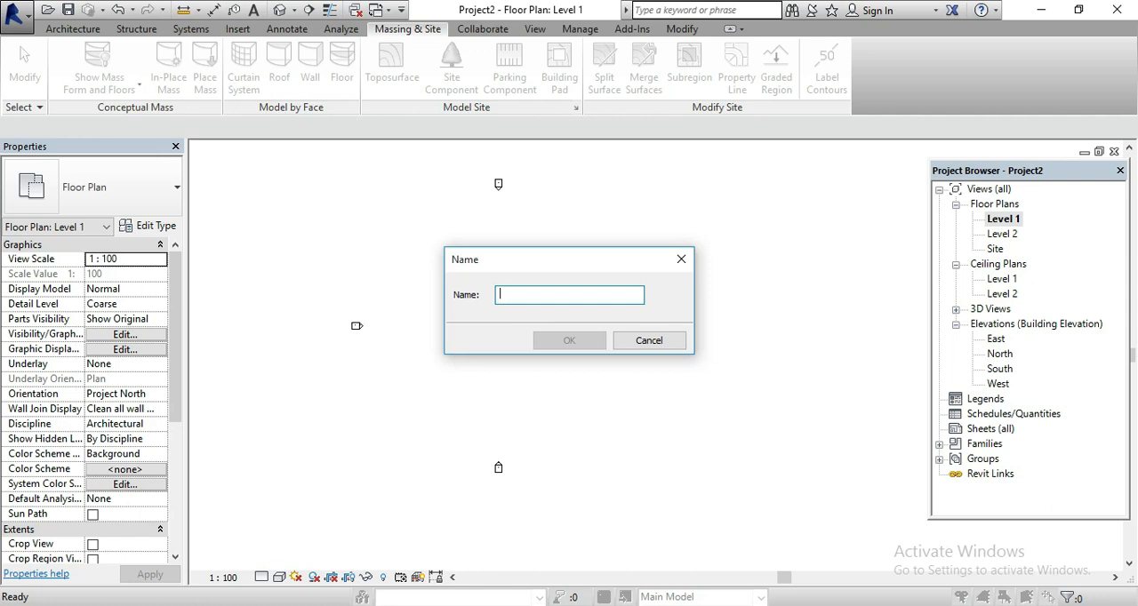
text(mass)
click(563, 347)
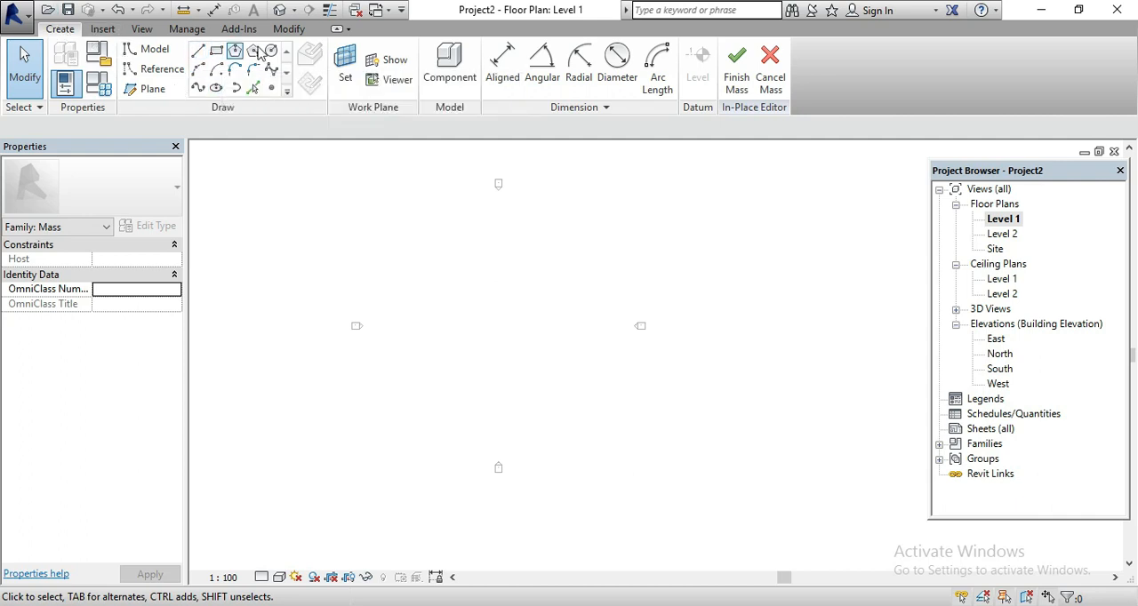
Sketch a rectangle about 8000 mm wide with model lines between the elevation markers on Level 1
click(216, 49)
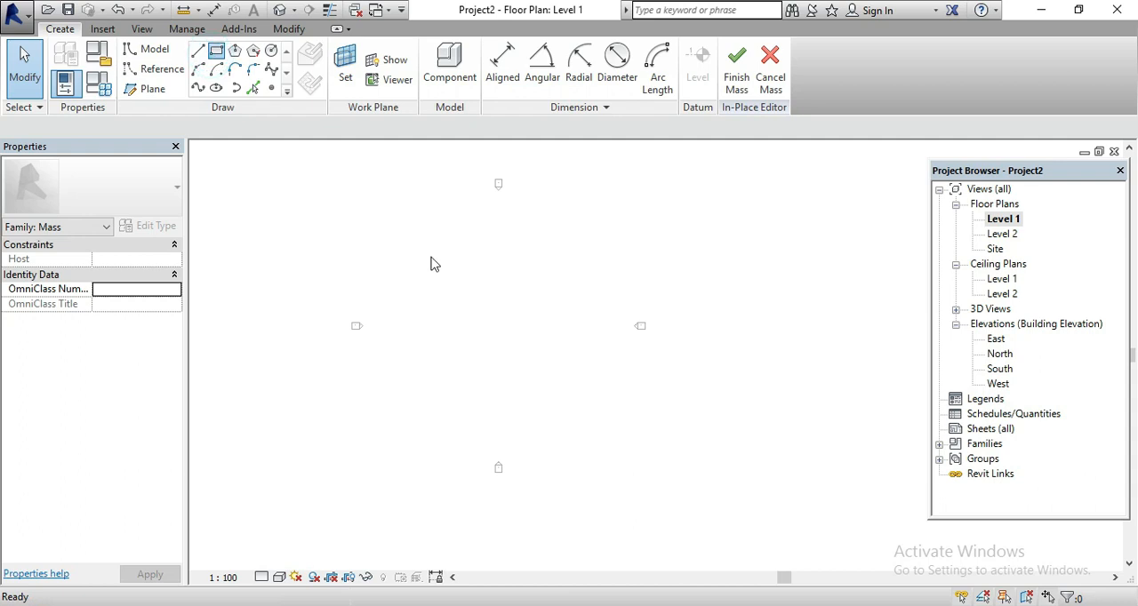
scroll(498, 353, up, 1)
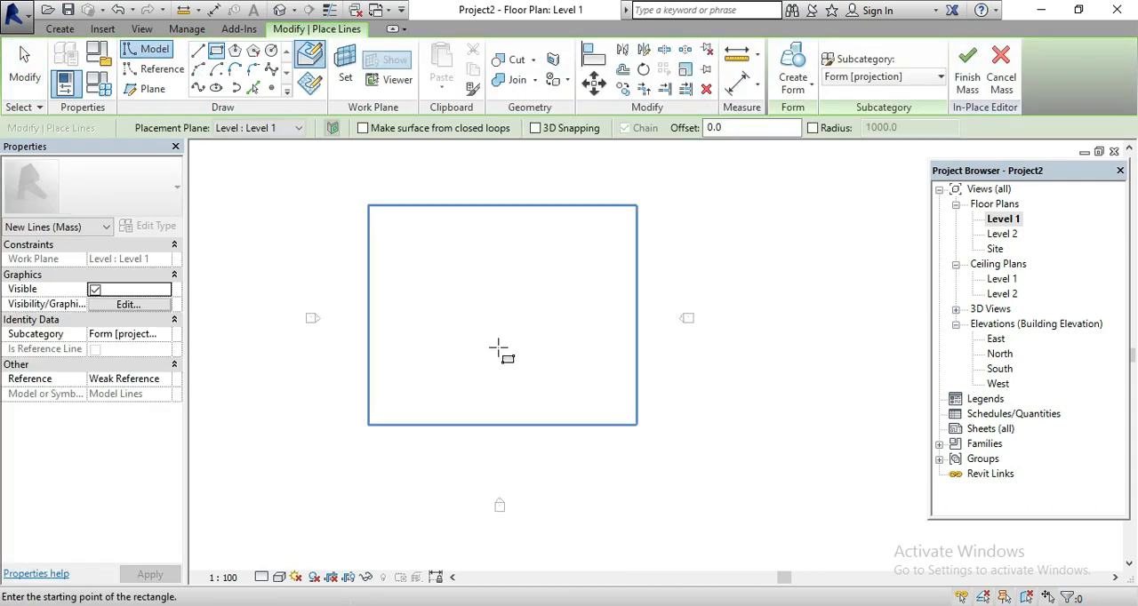
click(445, 289)
click(504, 358)
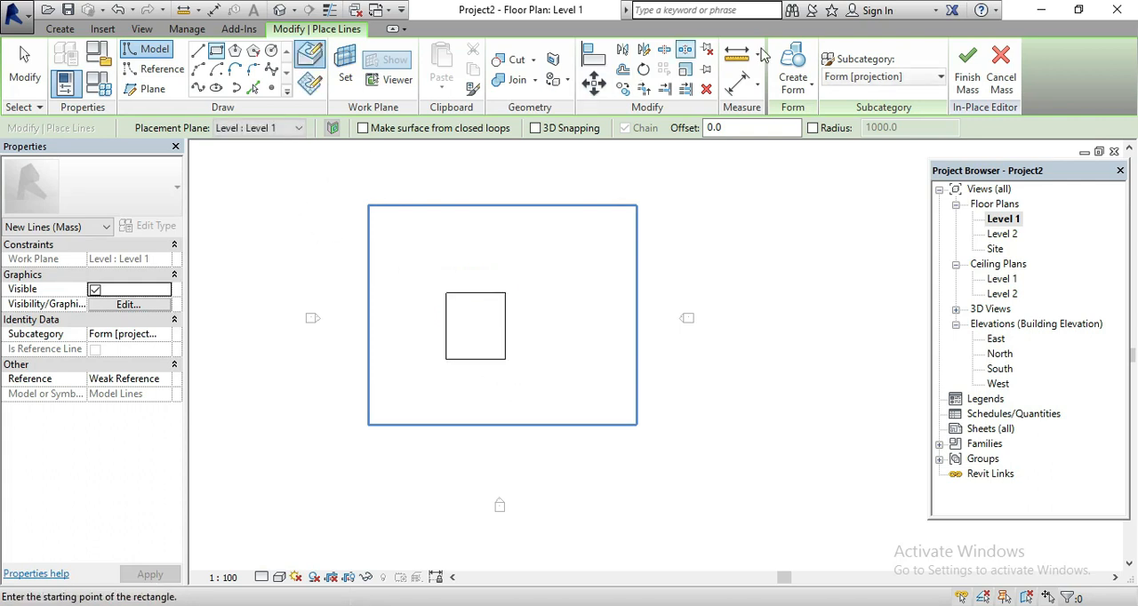
Create a solid form from the rectangle and show it in the default 3D view
click(795, 88)
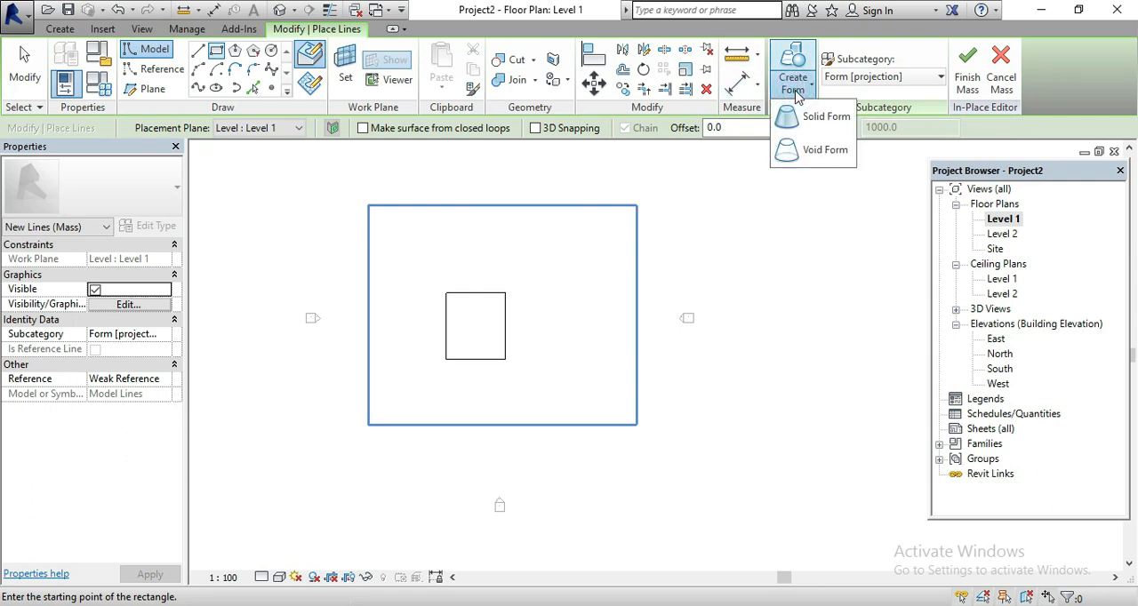
click(796, 95)
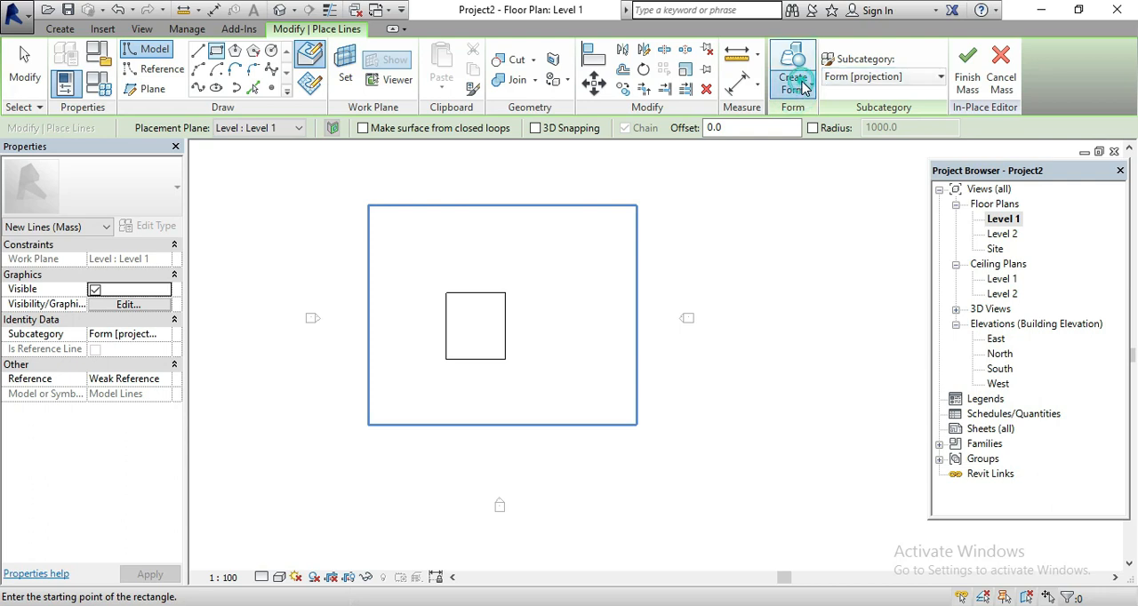
click(805, 86)
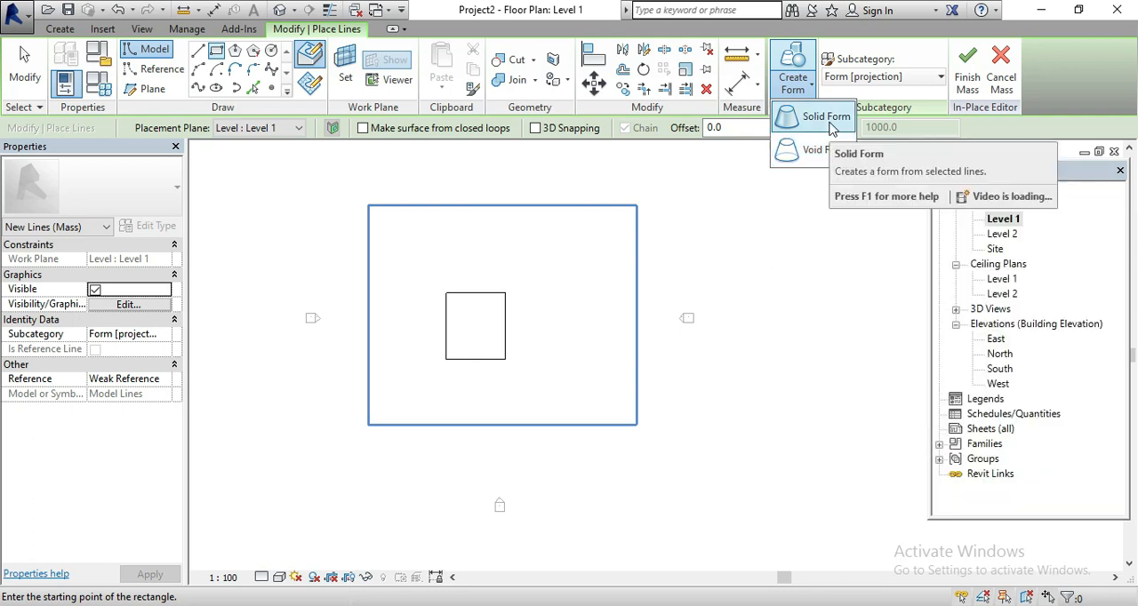
click(826, 119)
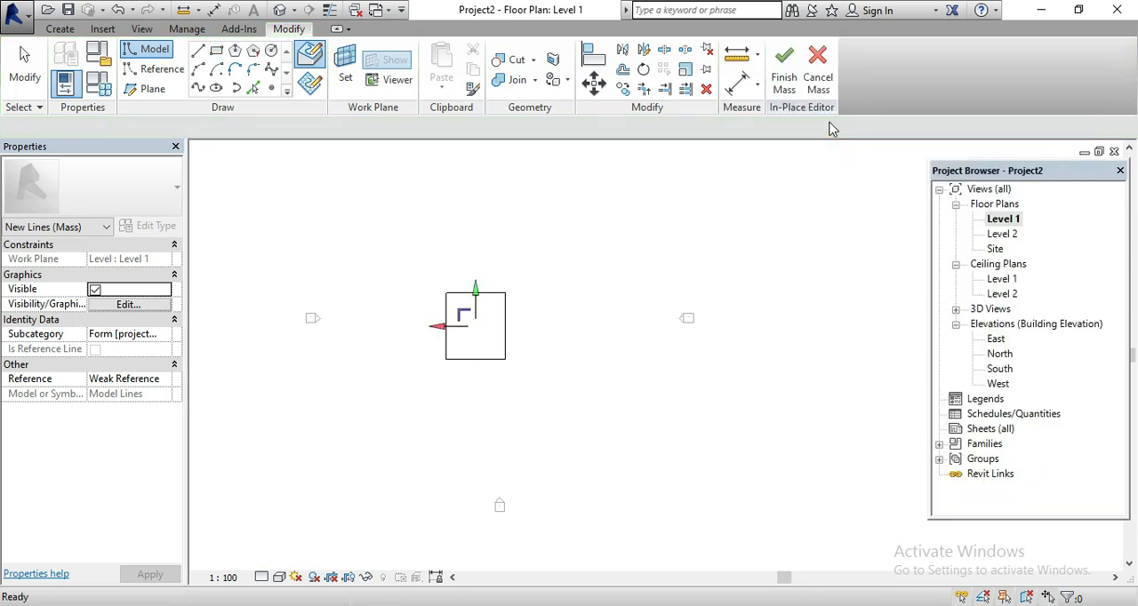
click(277, 10)
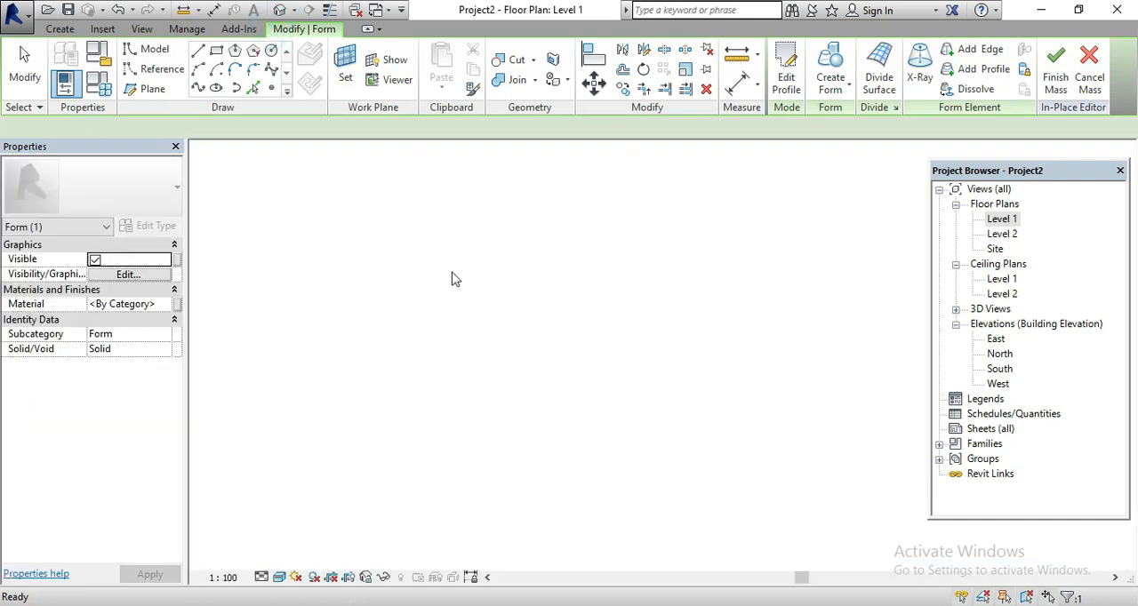
key(Escape)
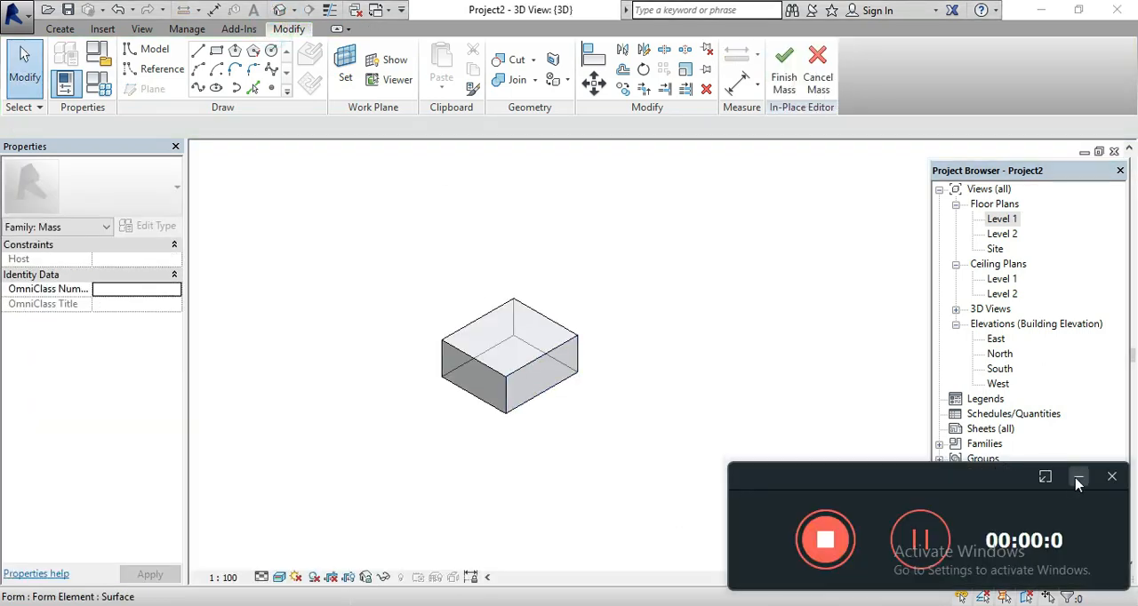
click(1076, 480)
In the Level 1 floor plan, sketch a small rectangle overlapping the middle of the box's east edge
double_click(1001, 223)
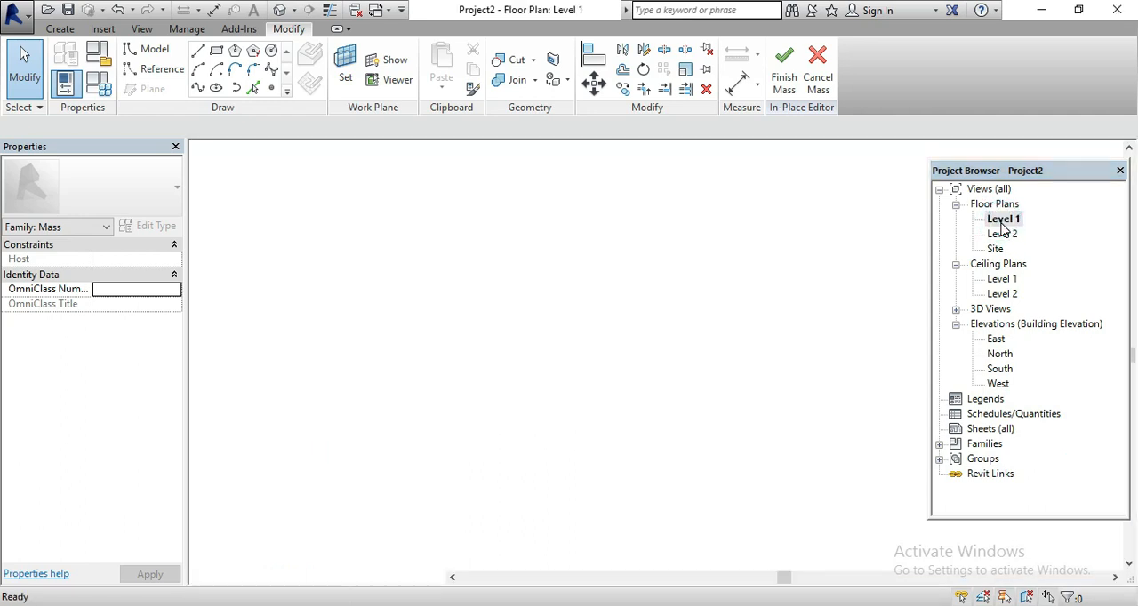
scroll(484, 329, up, 2)
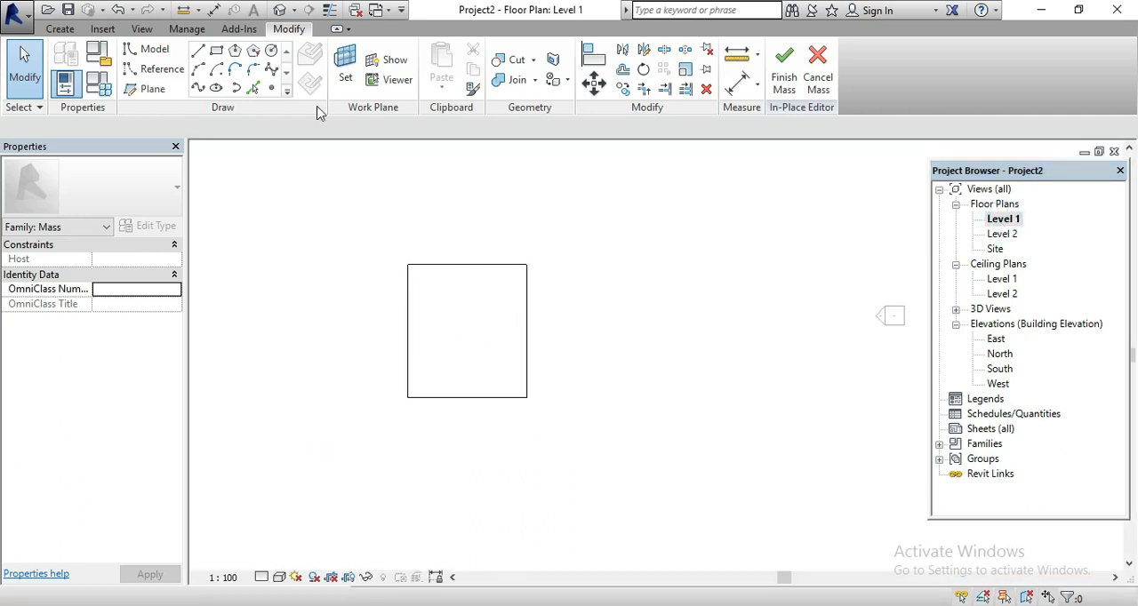
click(216, 53)
scroll(503, 295, up, 1)
click(506, 308)
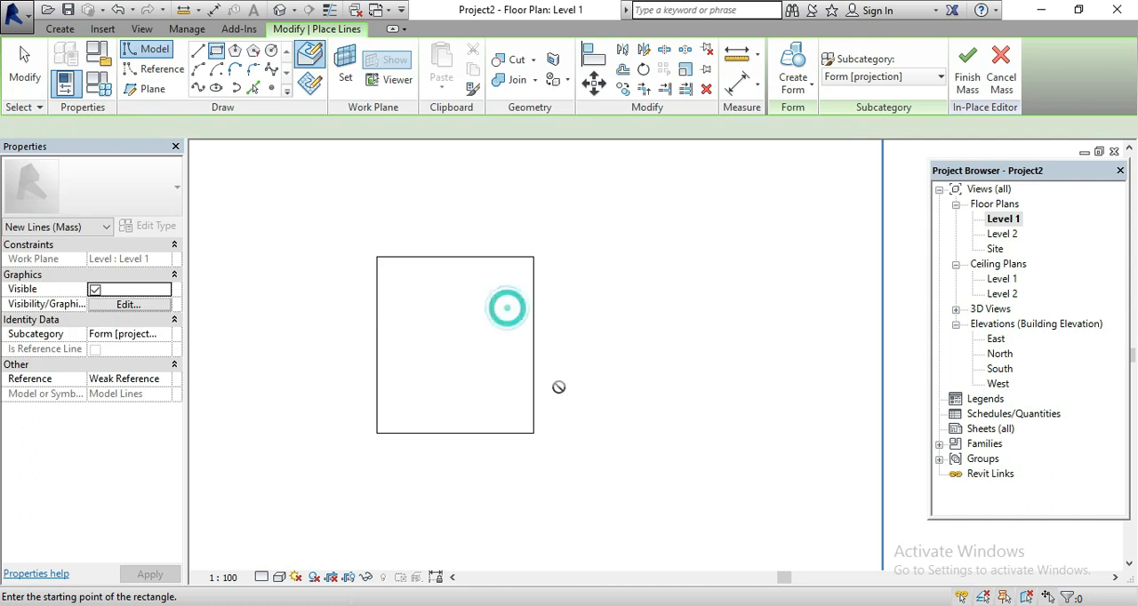
click(559, 386)
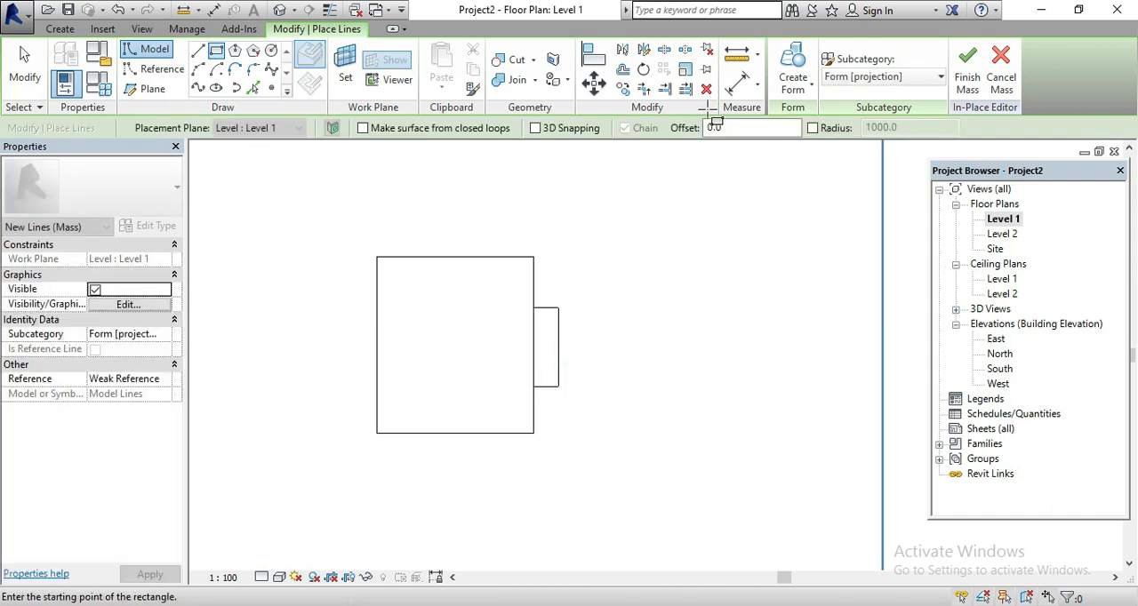
In the default 3D view, create a void form from the small rectangle so it cuts the box
click(278, 9)
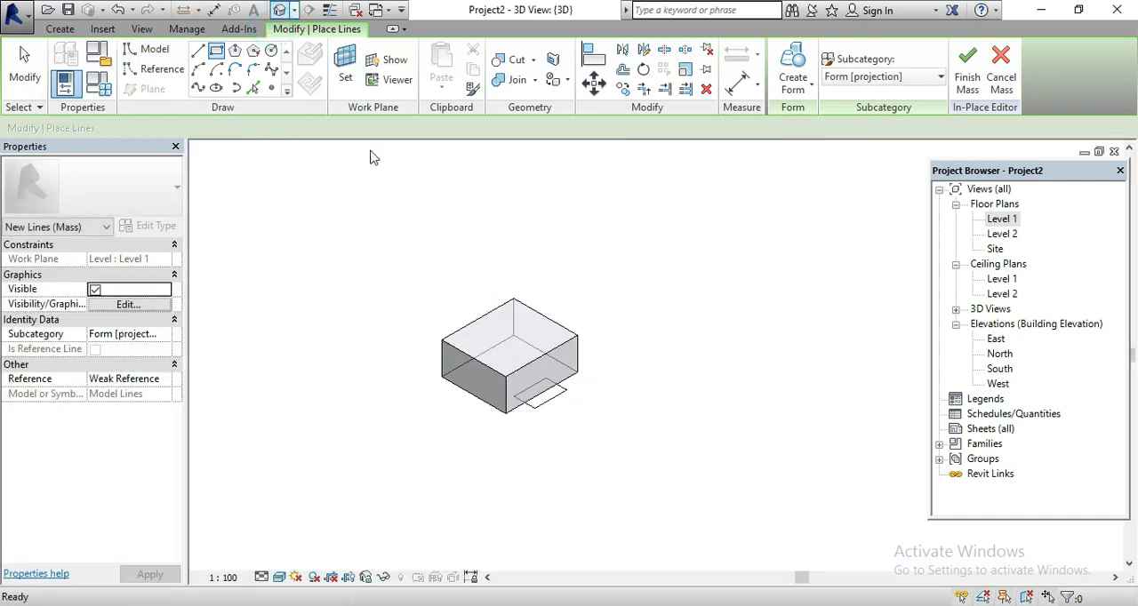
key(Escape)
click(557, 395)
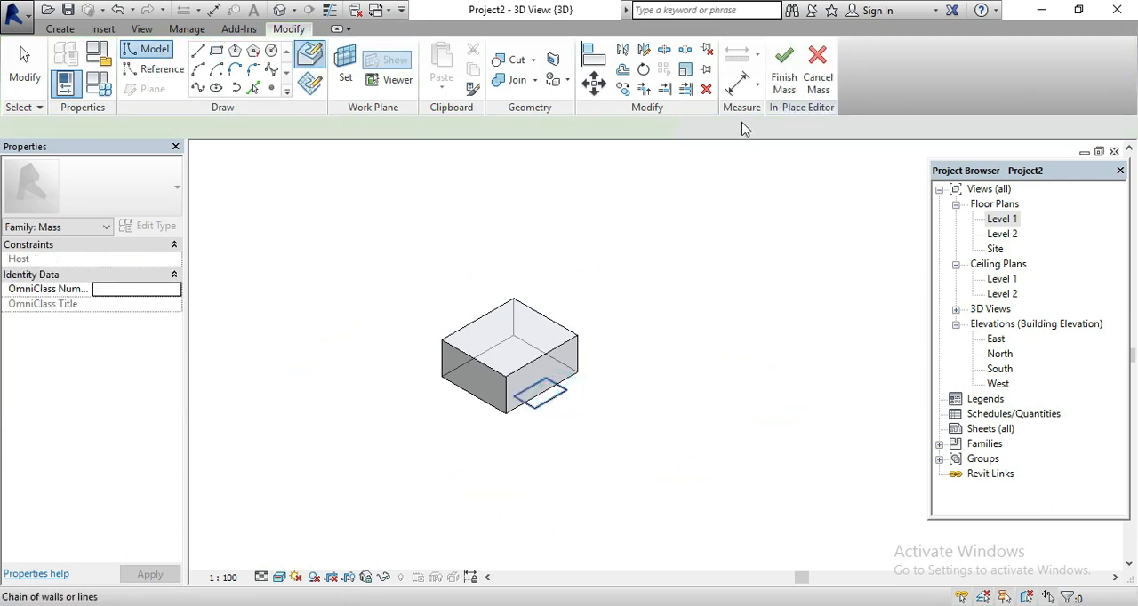
click(793, 83)
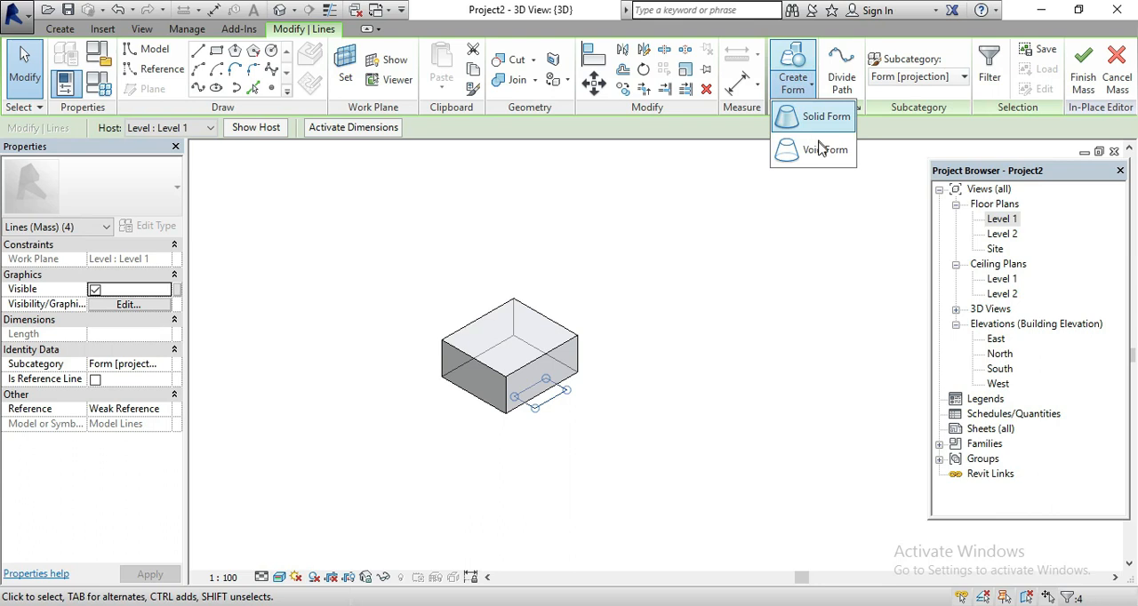
click(819, 144)
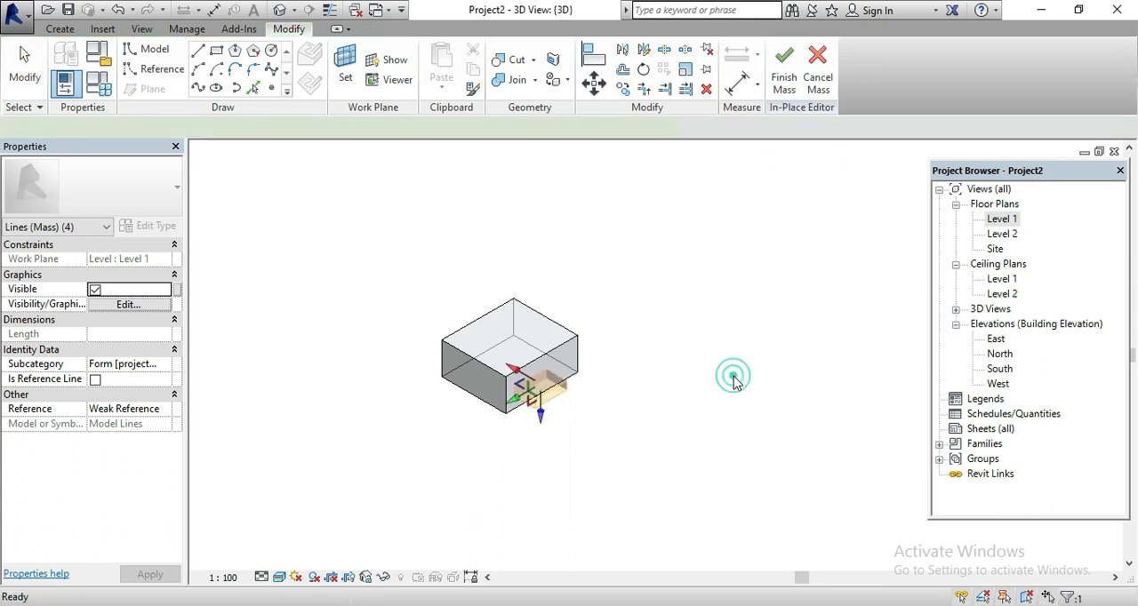
click(525, 426)
Inspect the notched face and top edge of the box, and finish the in-place mass
scroll(535, 399, up, 3)
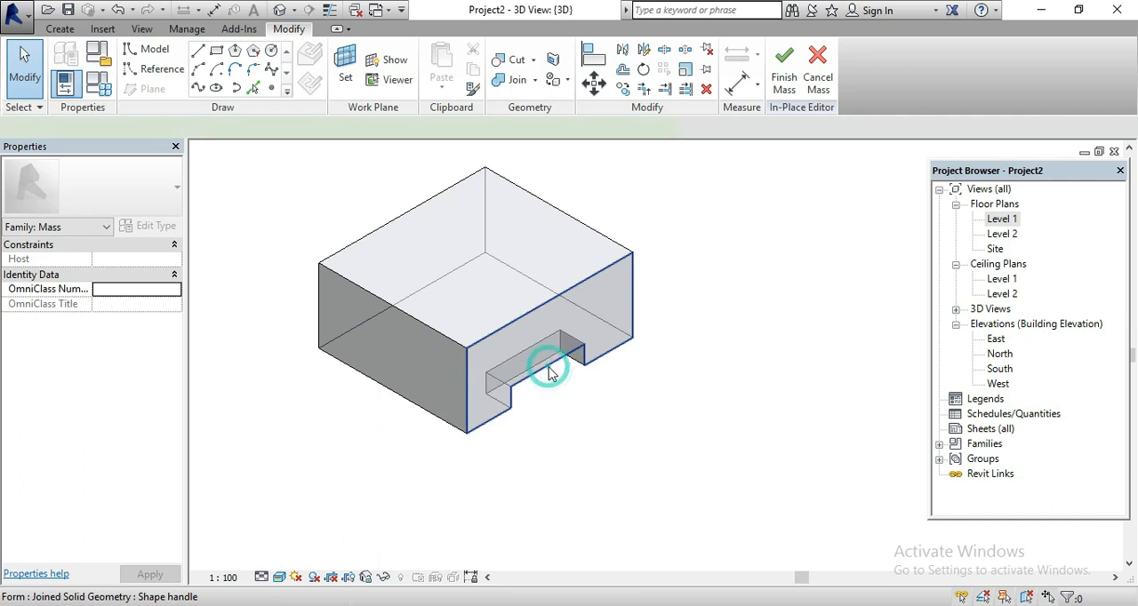
click(548, 374)
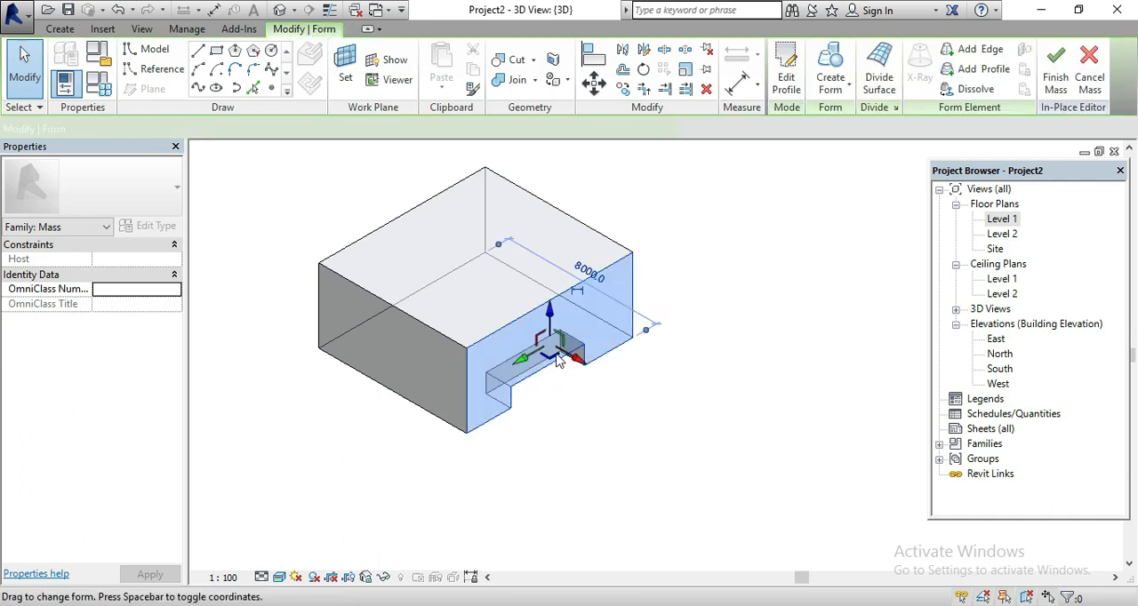
click(414, 322)
click(693, 451)
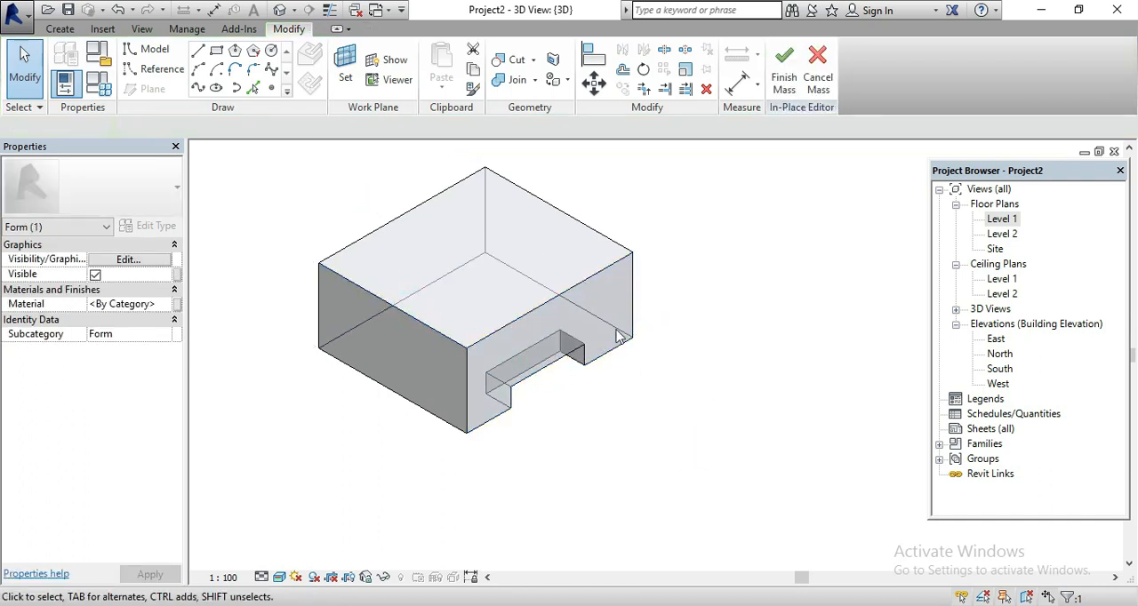
click(782, 72)
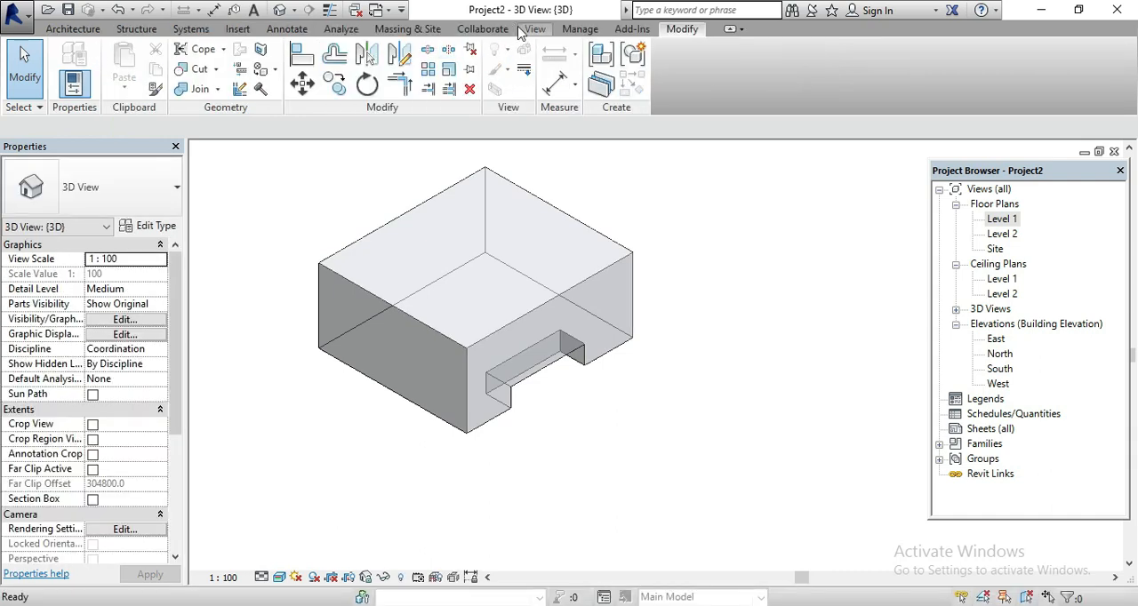
Return to the Level 1 floor plan and start a second in-place mass with the default name Mass 1
click(429, 32)
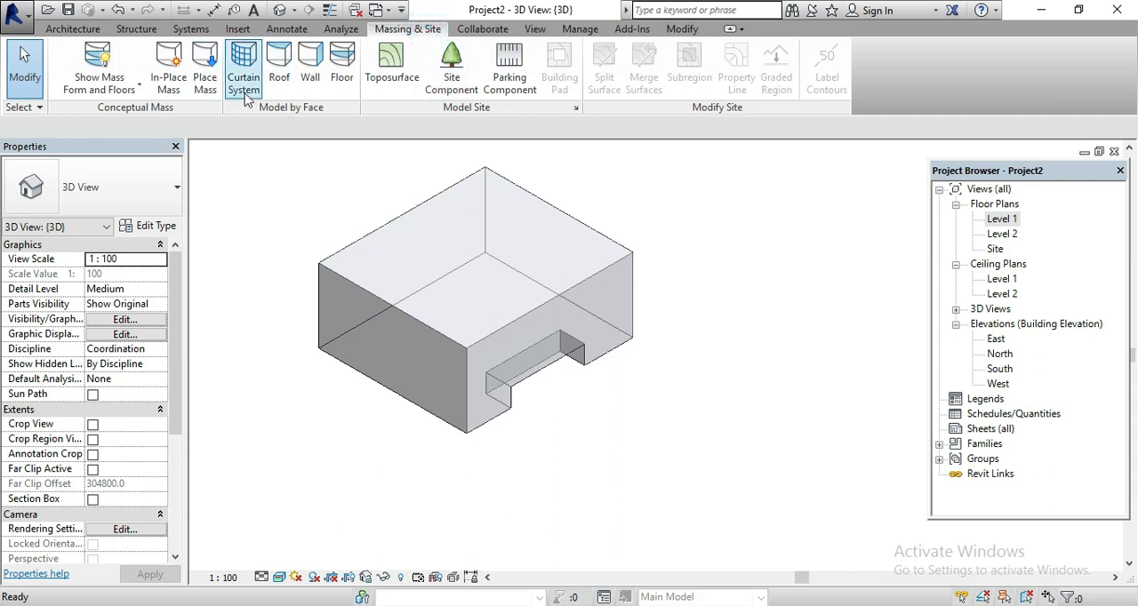
click(394, 219)
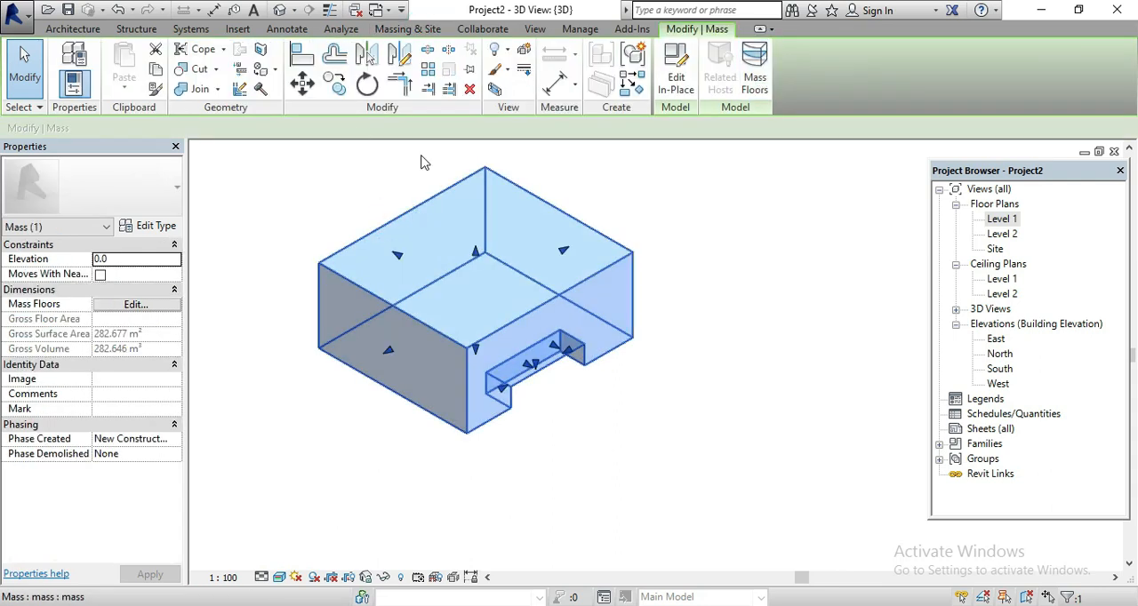
click(695, 237)
double_click(1001, 219)
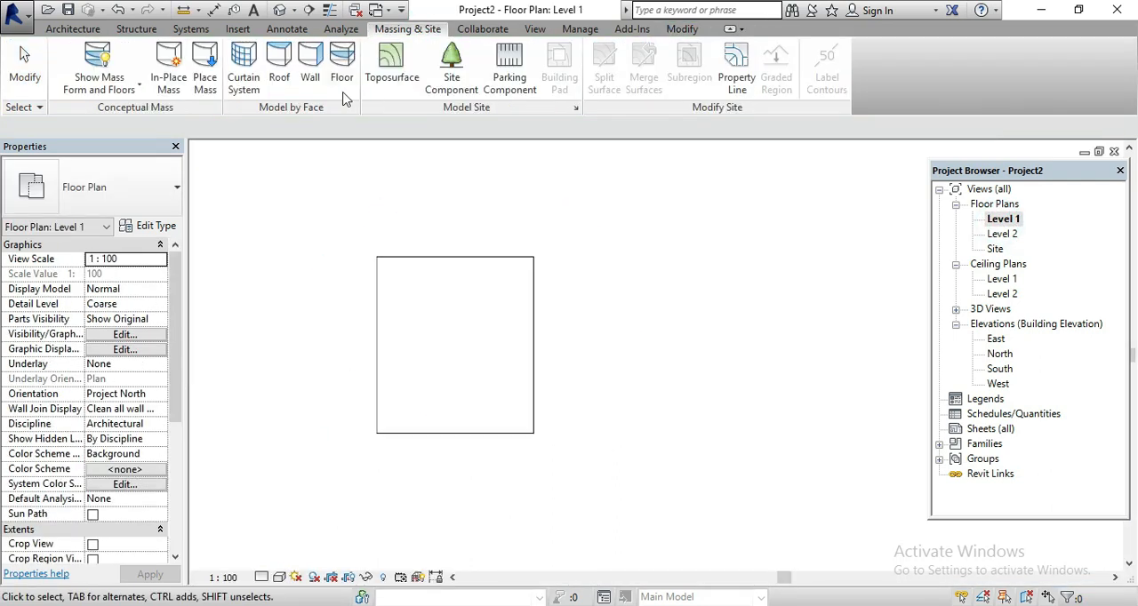
click(179, 71)
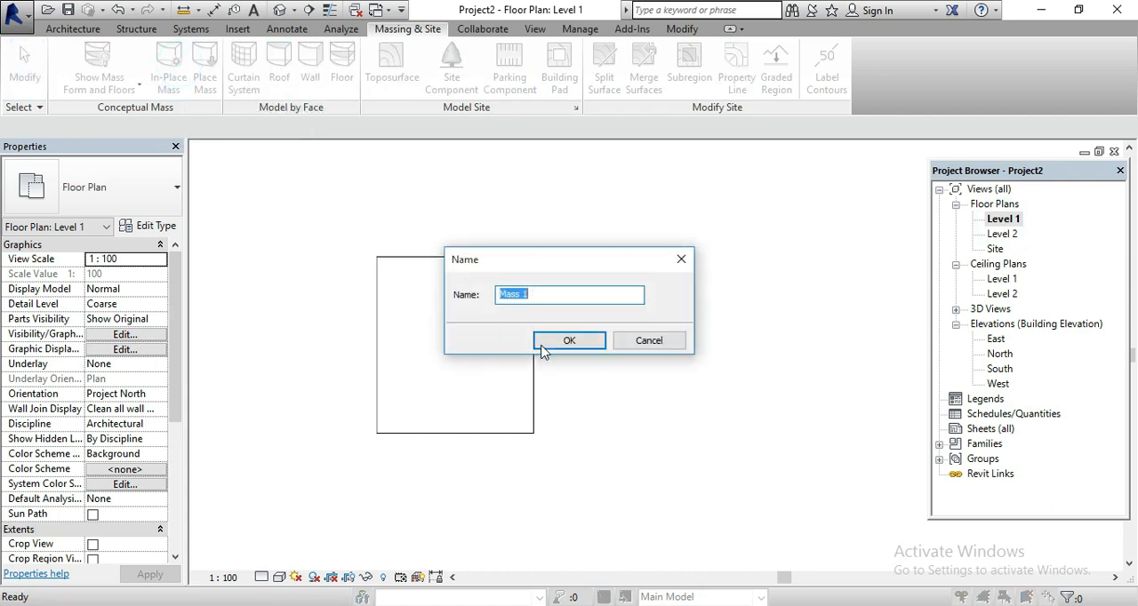
click(572, 341)
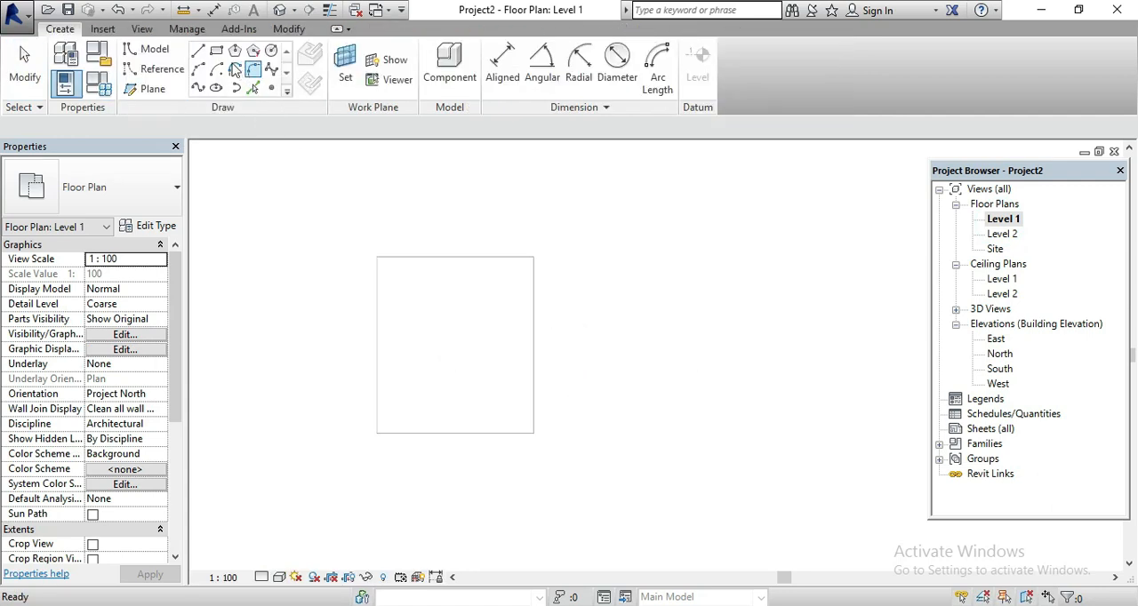
Sketch a small separate rectangle east of the box and finish the mass without giving it a form
click(585, 313)
click(633, 365)
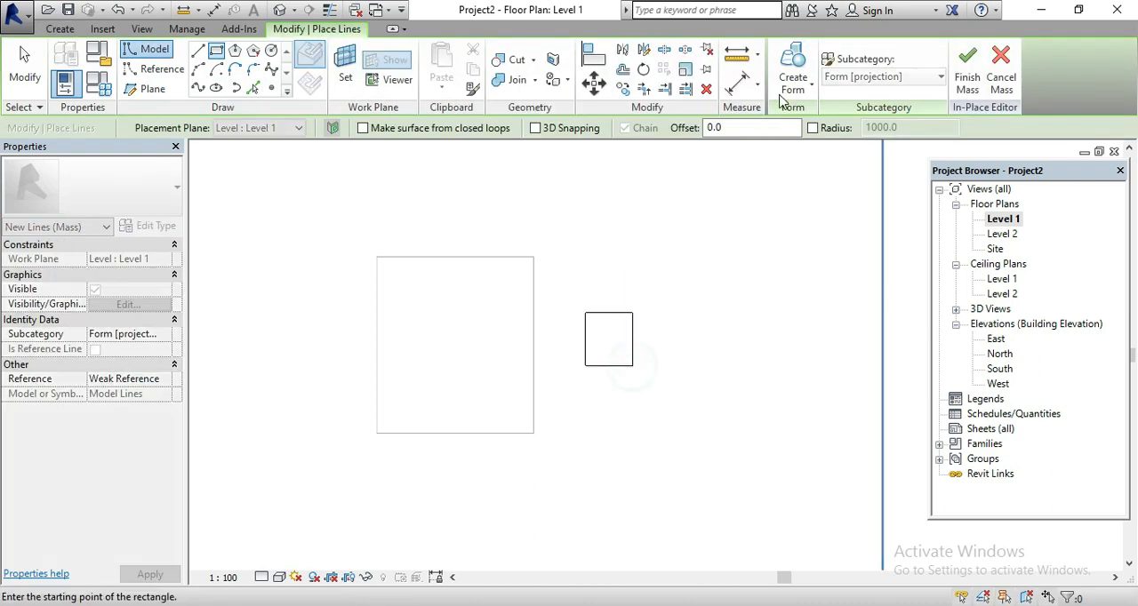
click(786, 104)
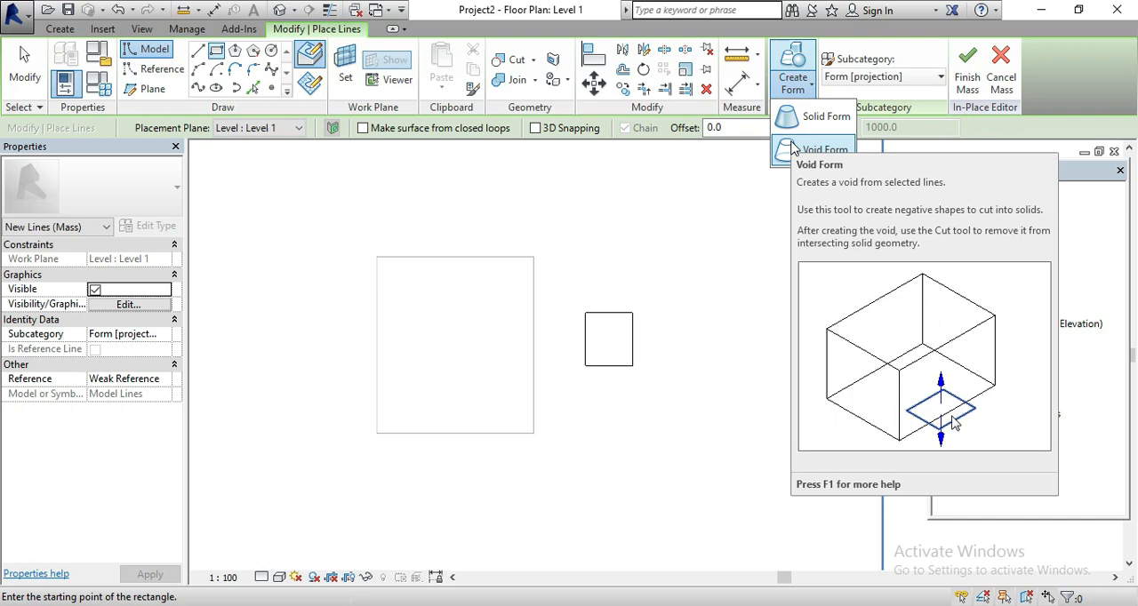
click(968, 84)
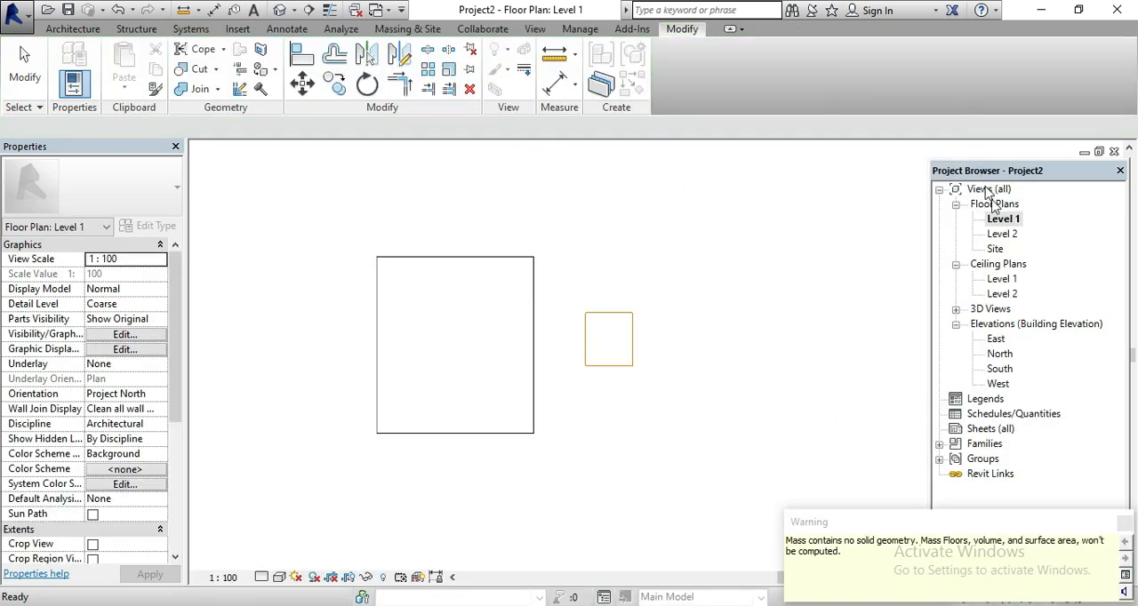
Delete the small rectangle mass and the large box mass from the Level 1 floor plan
double_click(996, 217)
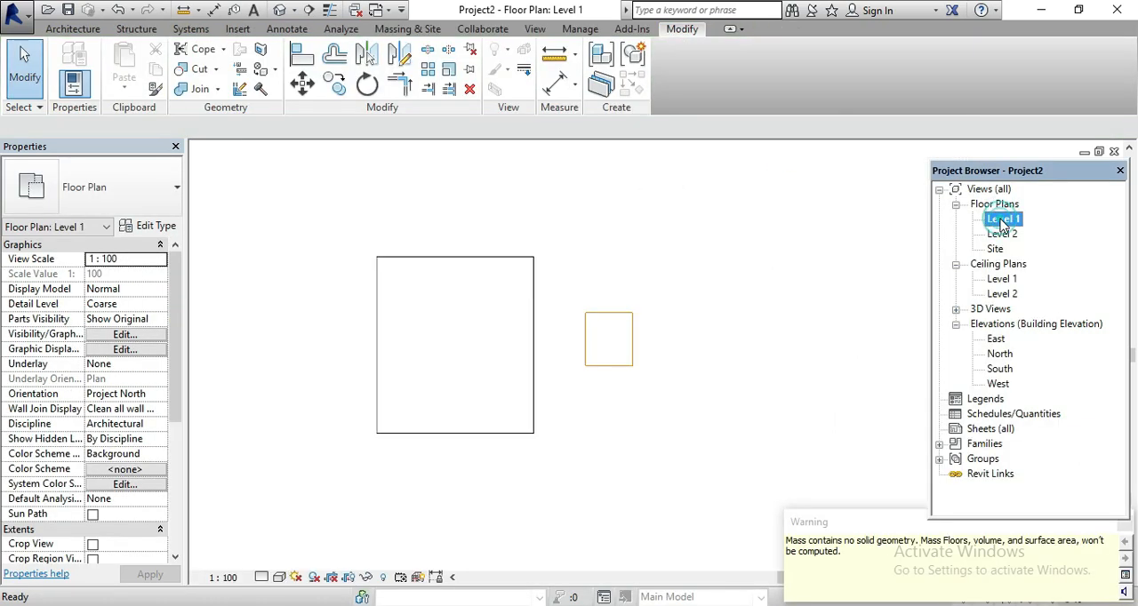
click(610, 324)
key(Delete)
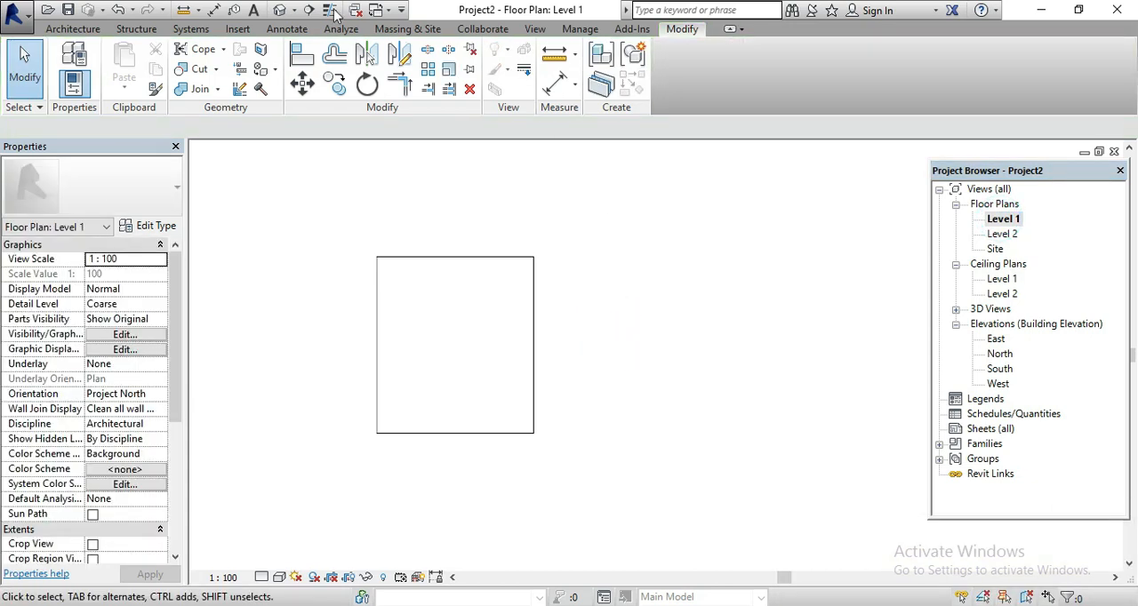
click(457, 264)
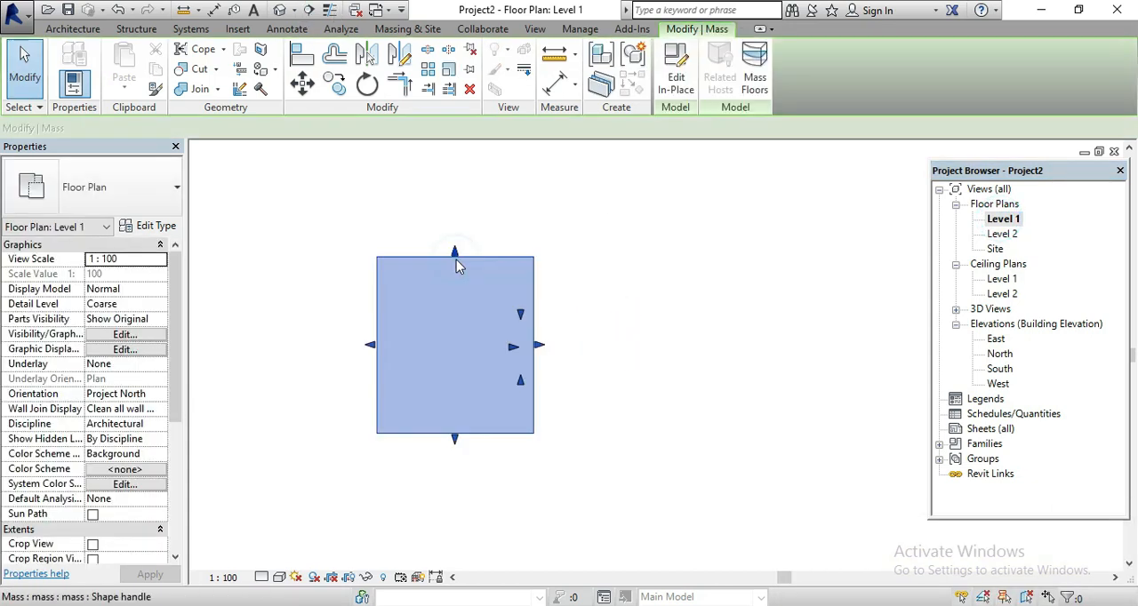
key(Delete)
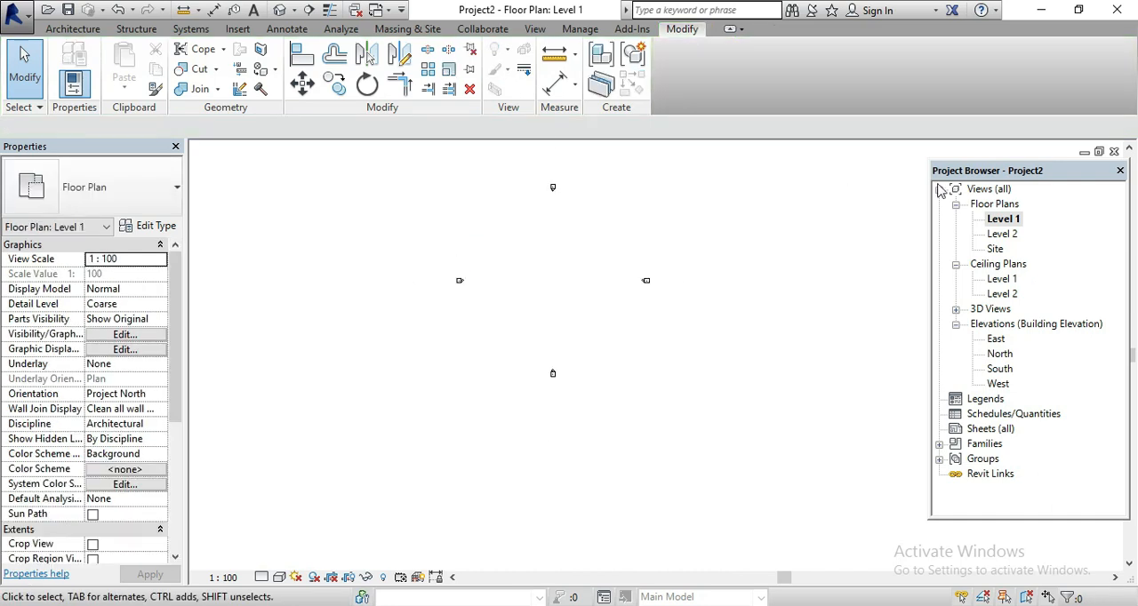
Open the South building elevation with both existing levels in view
click(1005, 219)
click(1003, 368)
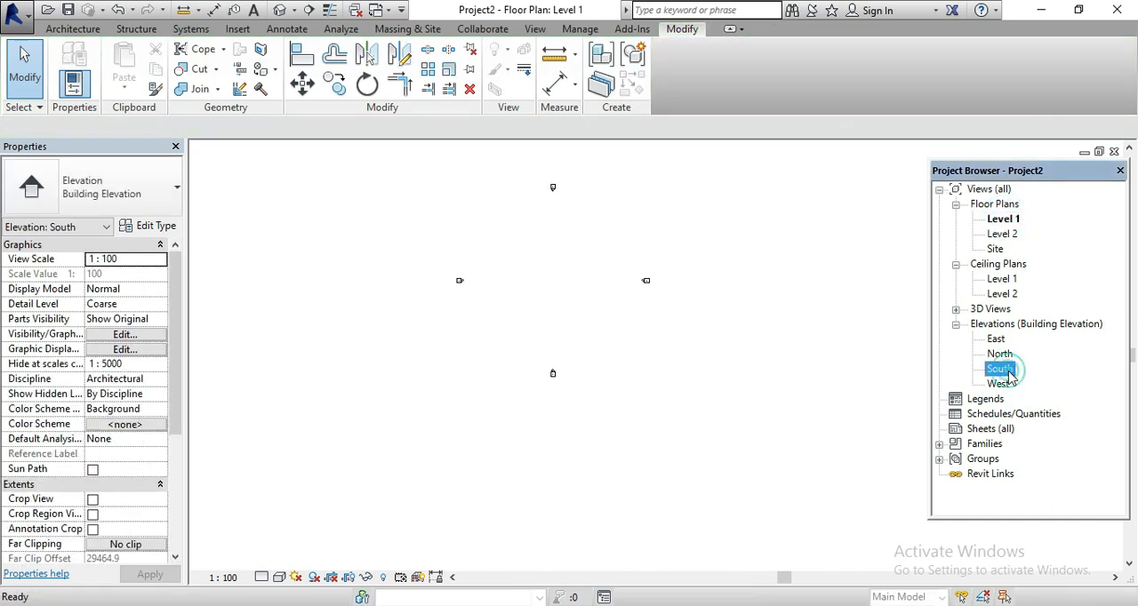
double_click(1002, 369)
scroll(522, 366, down, 2)
Add three levels above Level 2 by picking the uppermost level line each time with a 4000 offset, up to elevation 16000
click(73, 29)
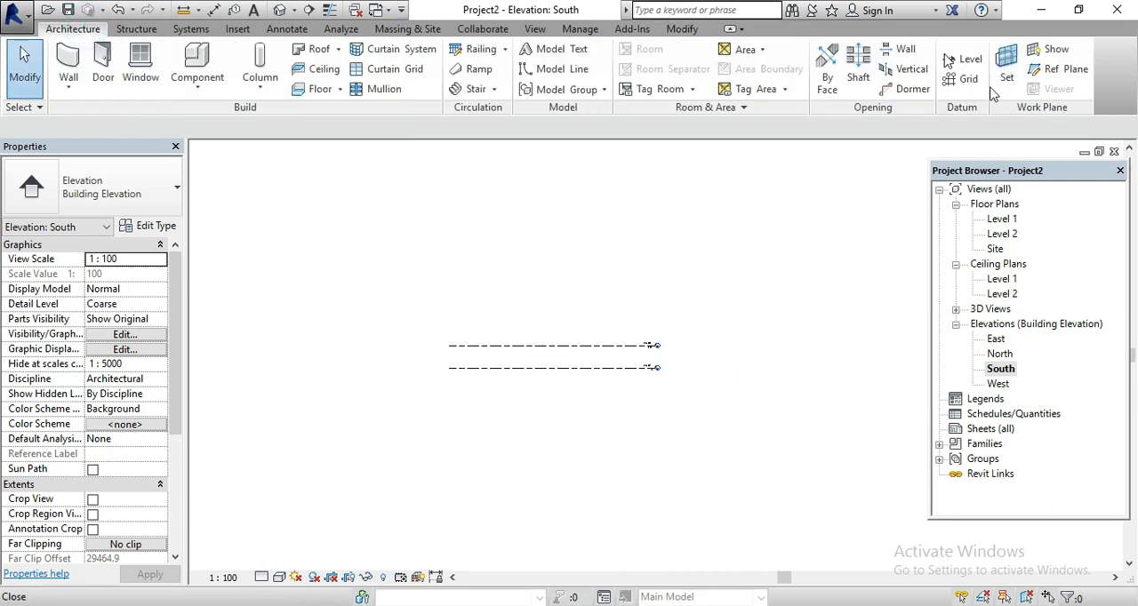
click(967, 60)
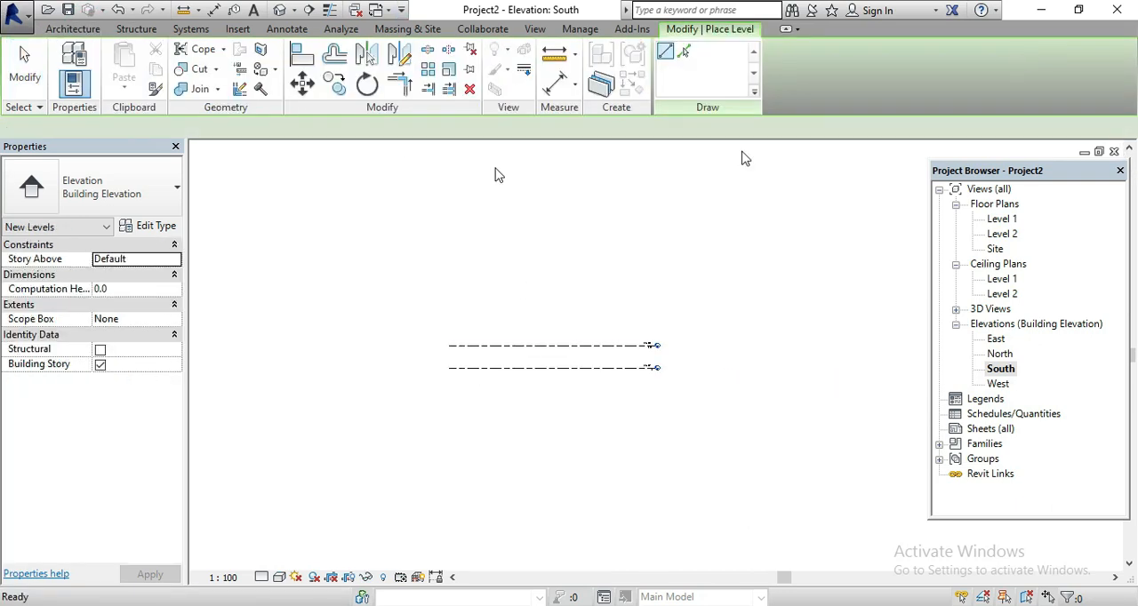
scroll(673, 335, up, 5)
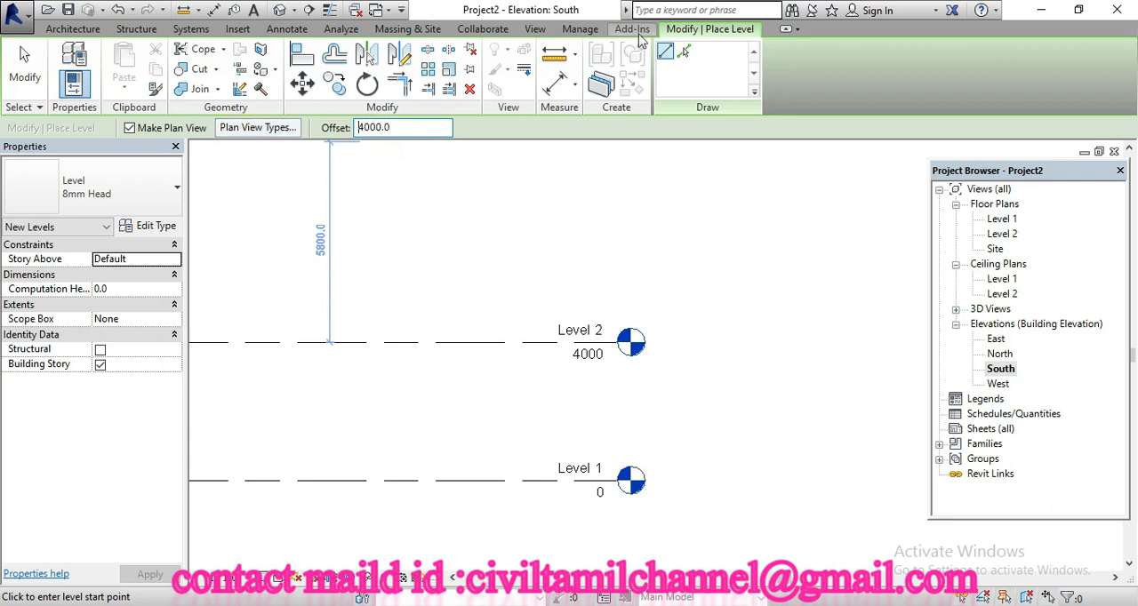
click(685, 52)
scroll(703, 422, down, 4)
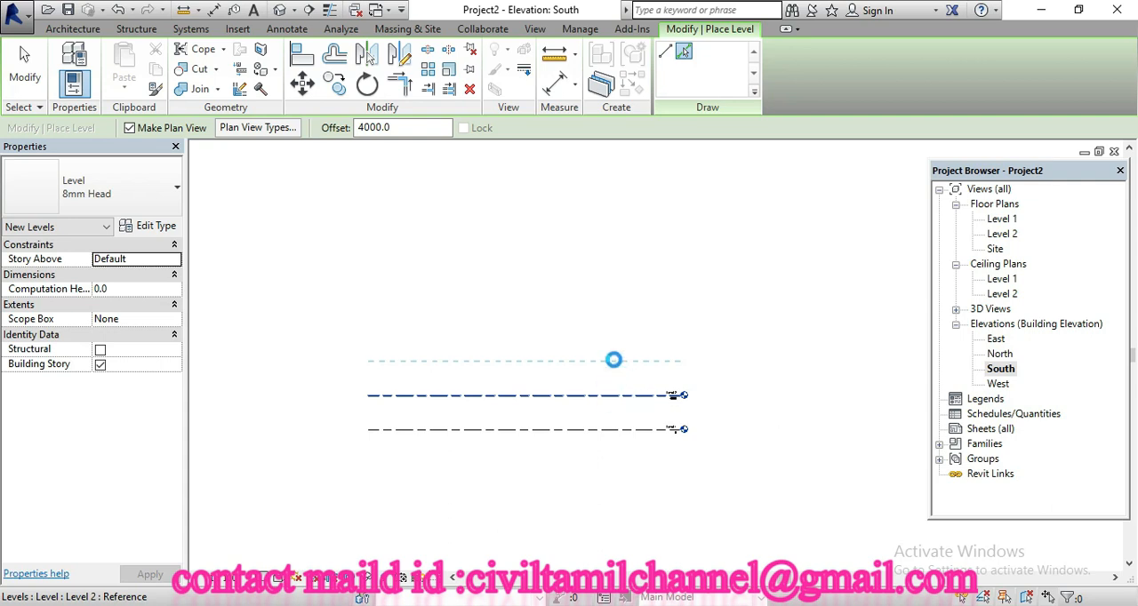
click(613, 359)
click(613, 359)
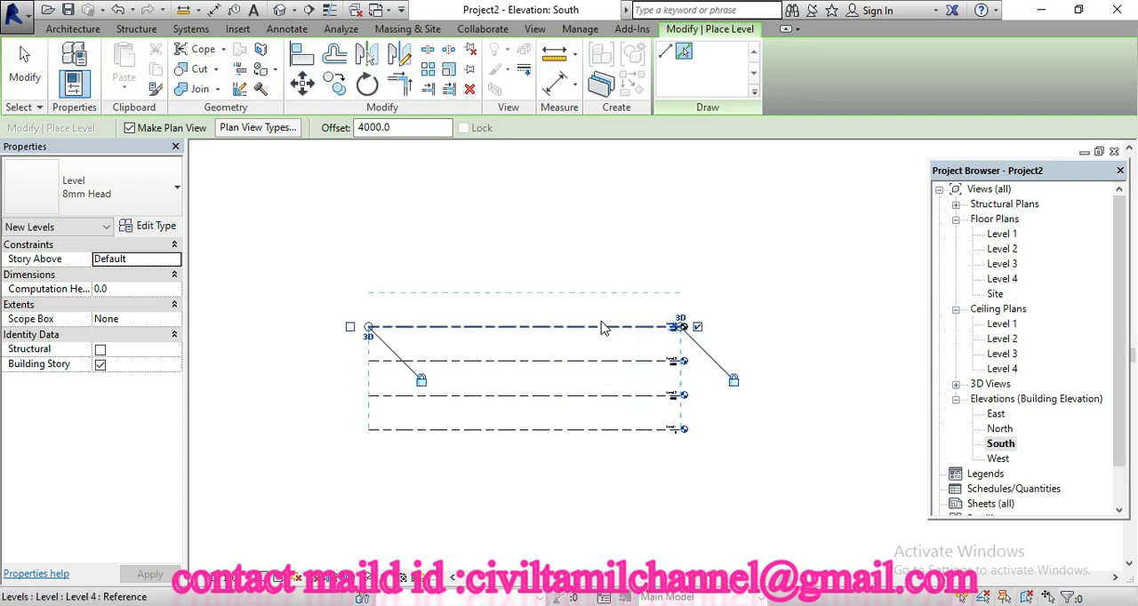
click(601, 324)
scroll(662, 244, up, 4)
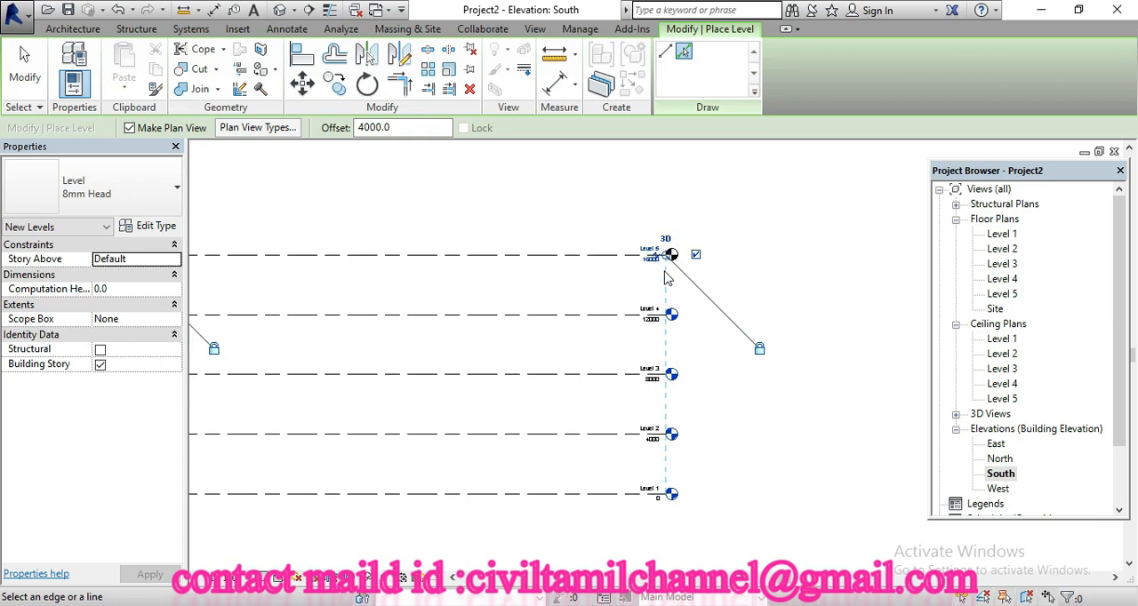
scroll(649, 242, up, 1)
In the Level 1 floor plan, start an in-place mass, sketch a rectangle between the elevation markers, and finish the mass without a form
double_click(1003, 235)
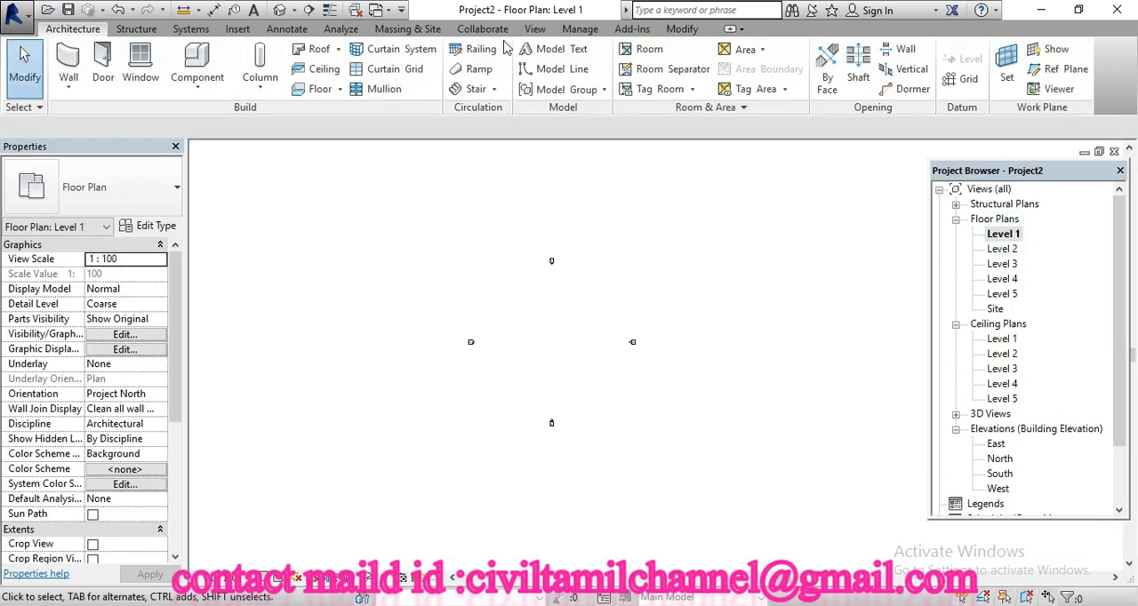
click(408, 29)
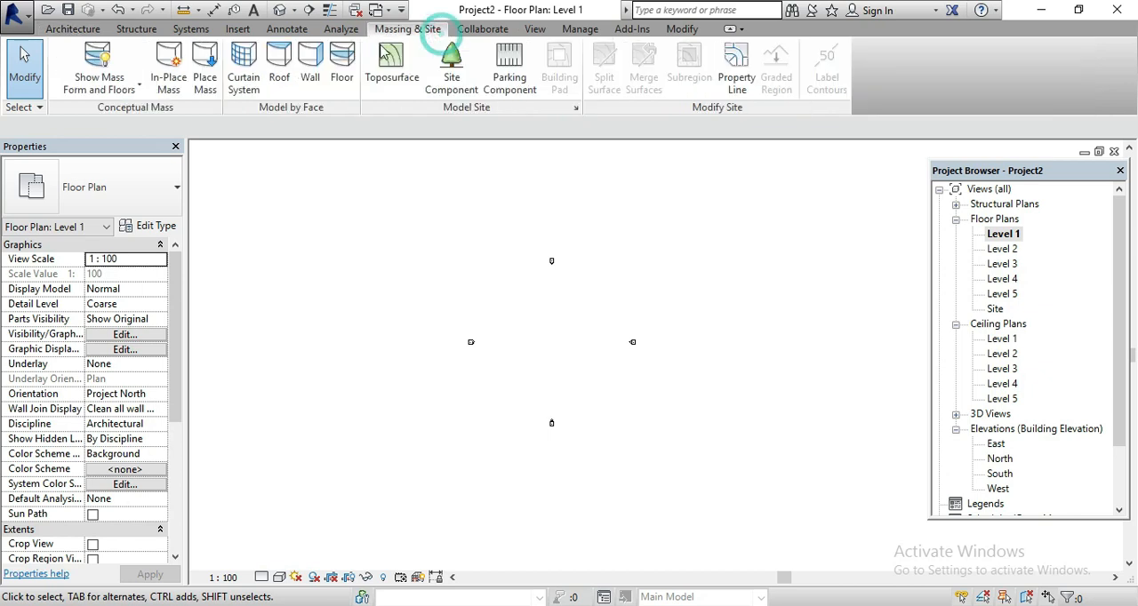
click(176, 84)
click(559, 344)
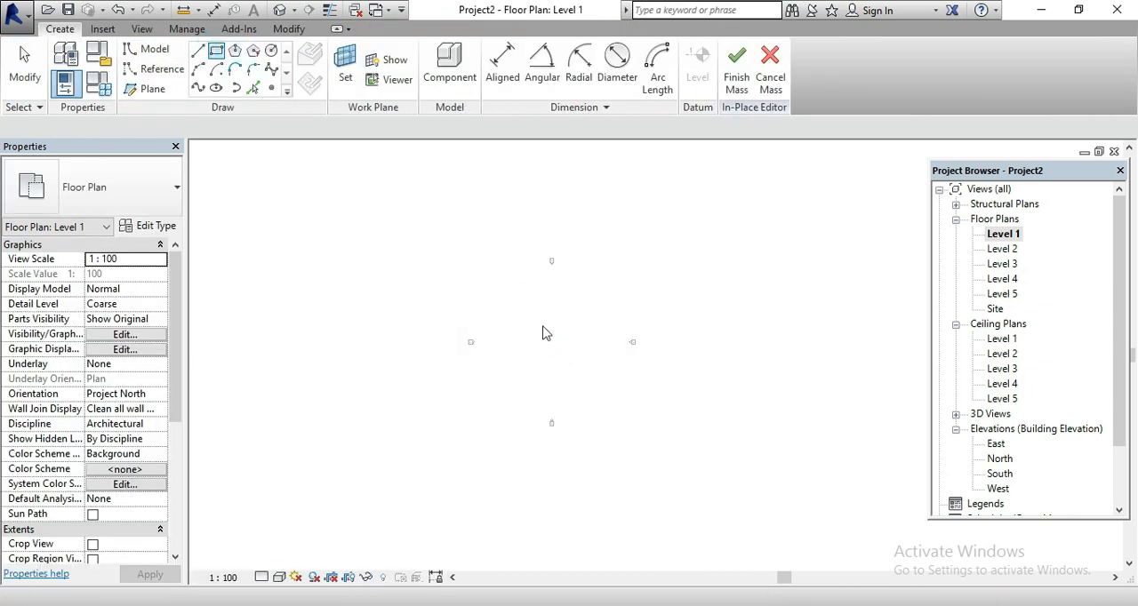
click(470, 311)
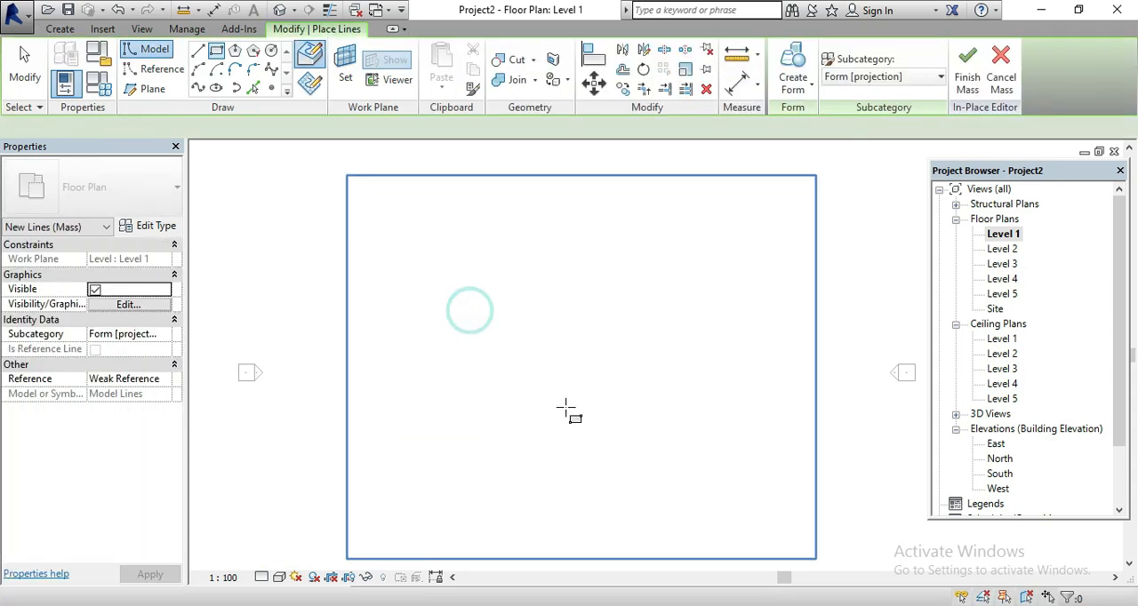
click(574, 401)
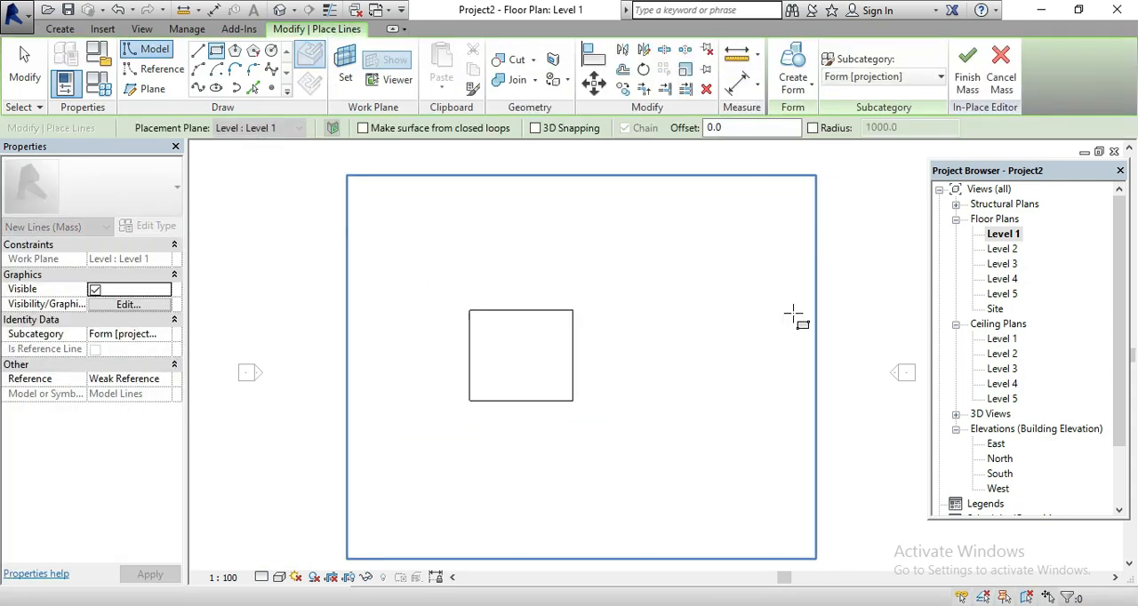
click(969, 82)
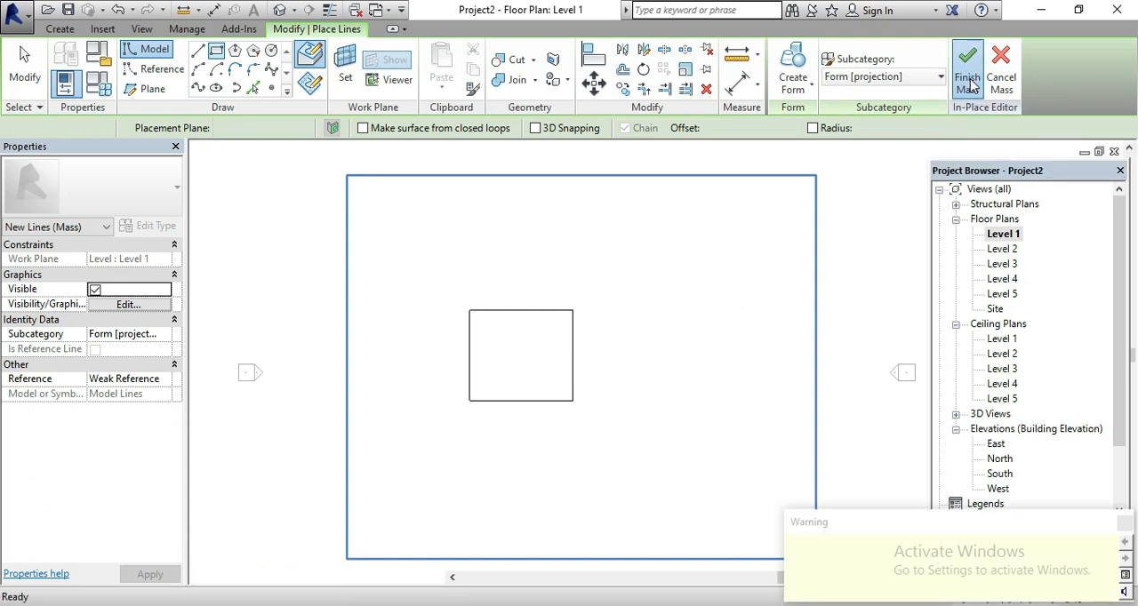
In the default 3D view, edit the rectangle mass in place and create a solid form from its outline
click(278, 12)
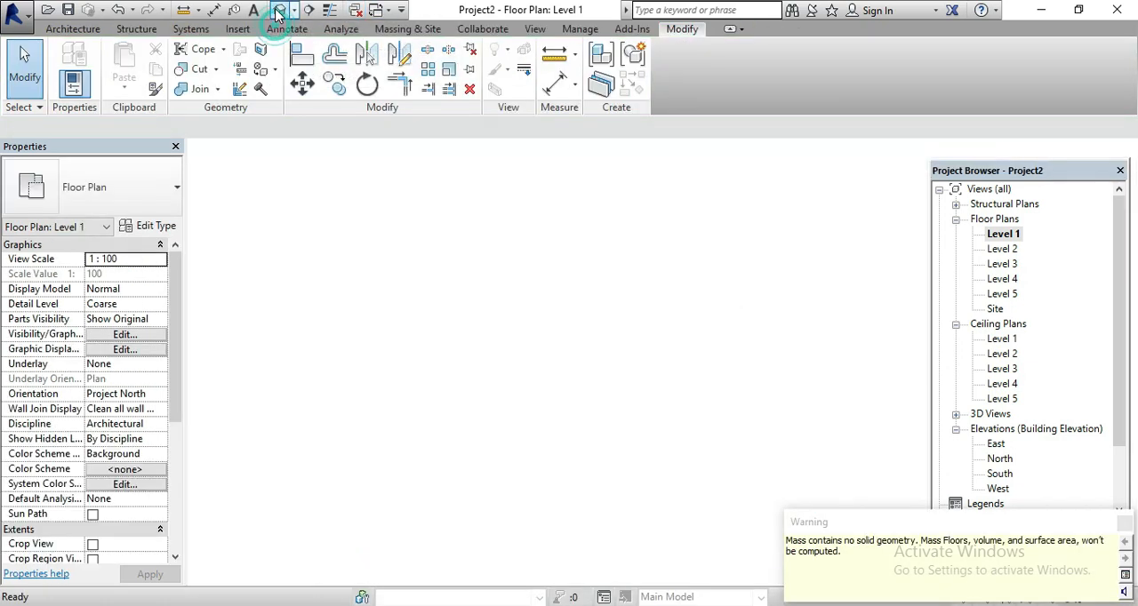
click(576, 280)
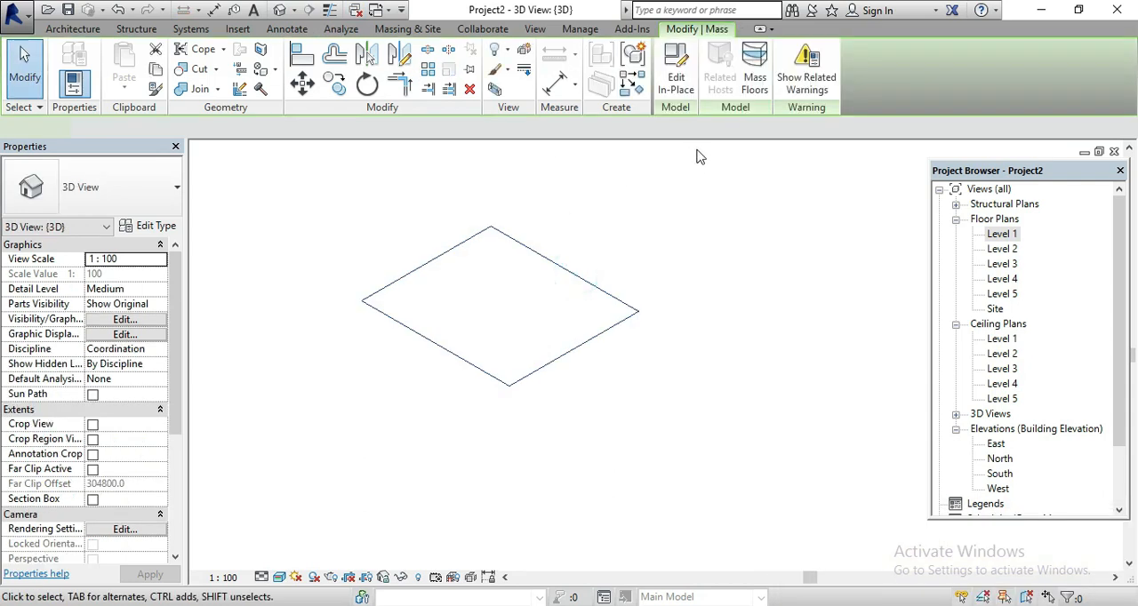
click(679, 90)
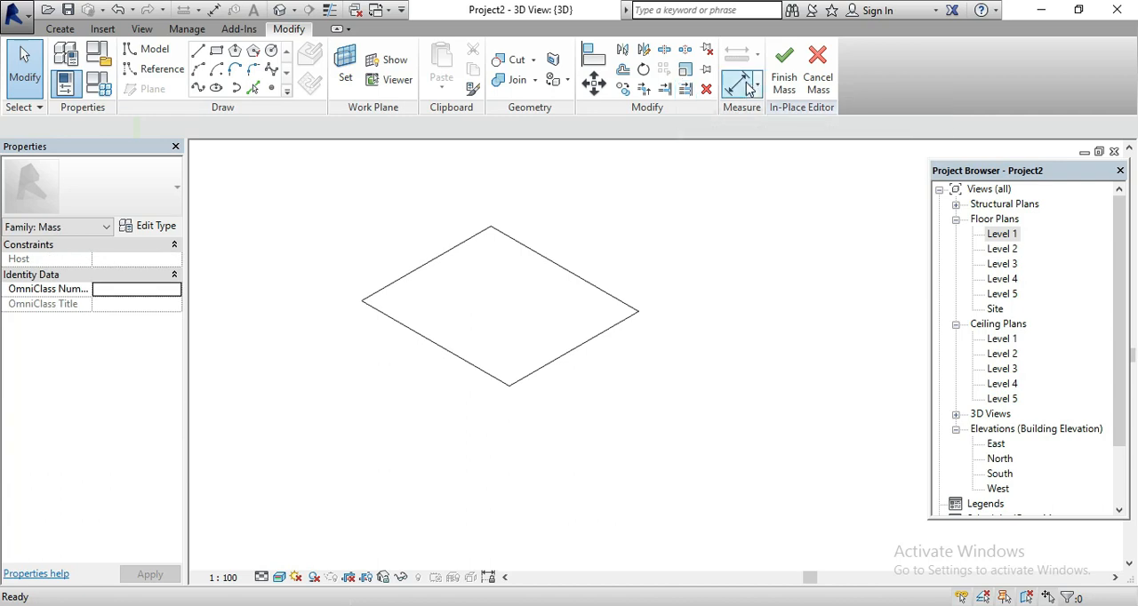
click(538, 255)
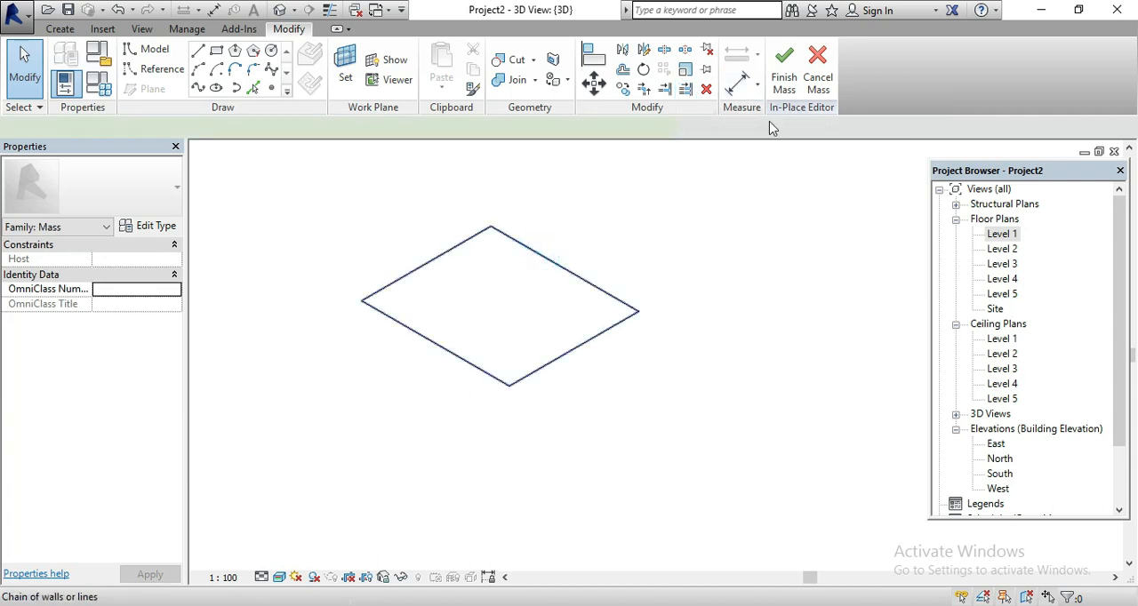
click(792, 80)
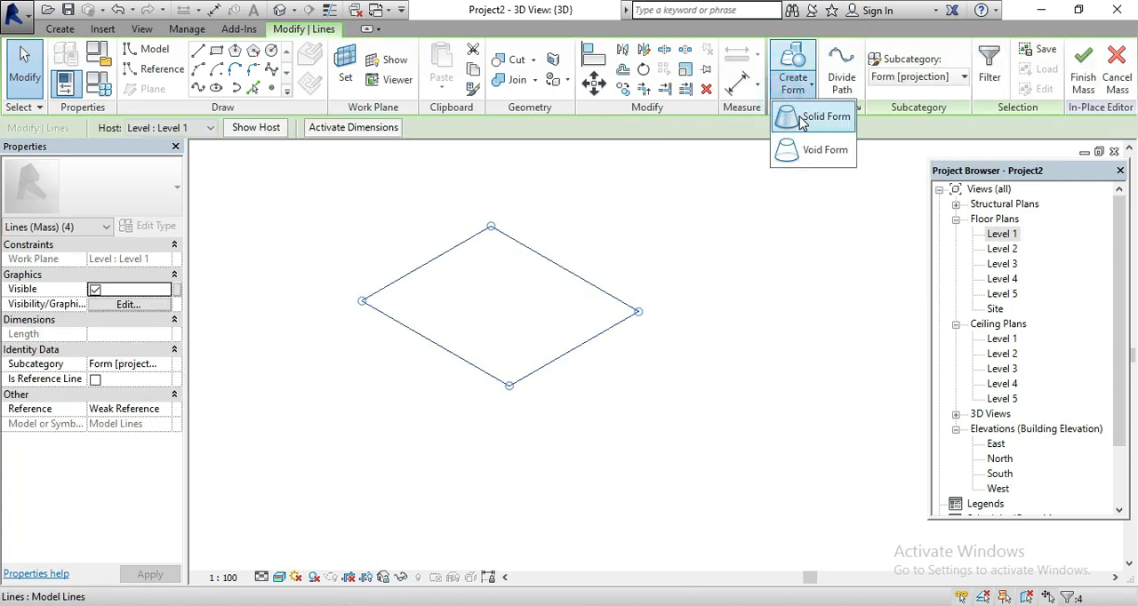
click(801, 119)
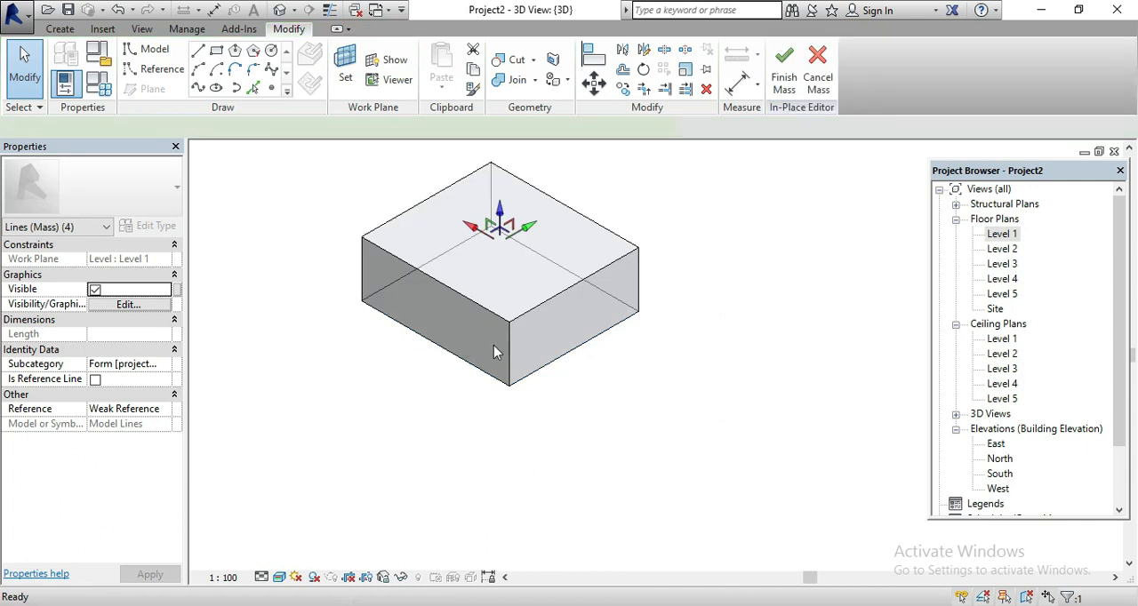
scroll(495, 351, down, 2)
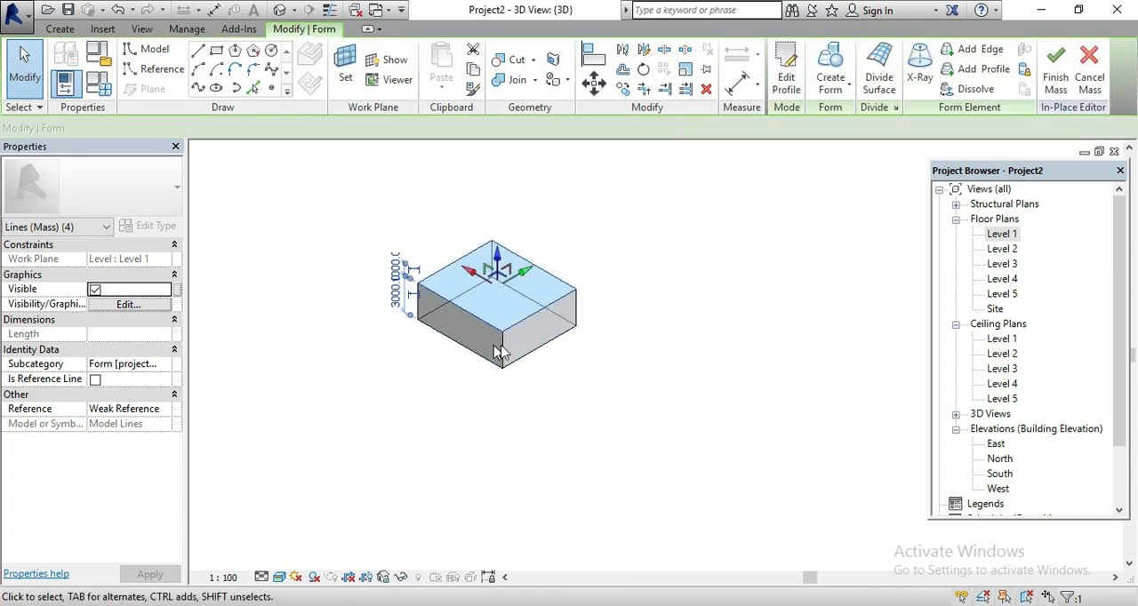
In the North elevation, try to stretch the box's top edge up to Level 5
double_click(998, 462)
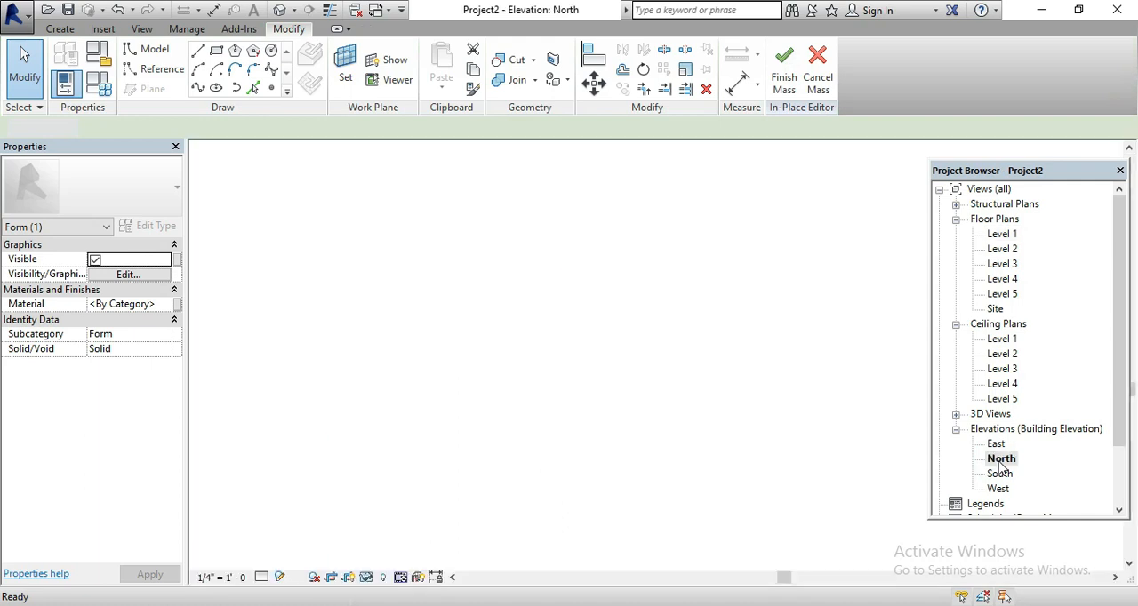
scroll(600, 480, down, 2)
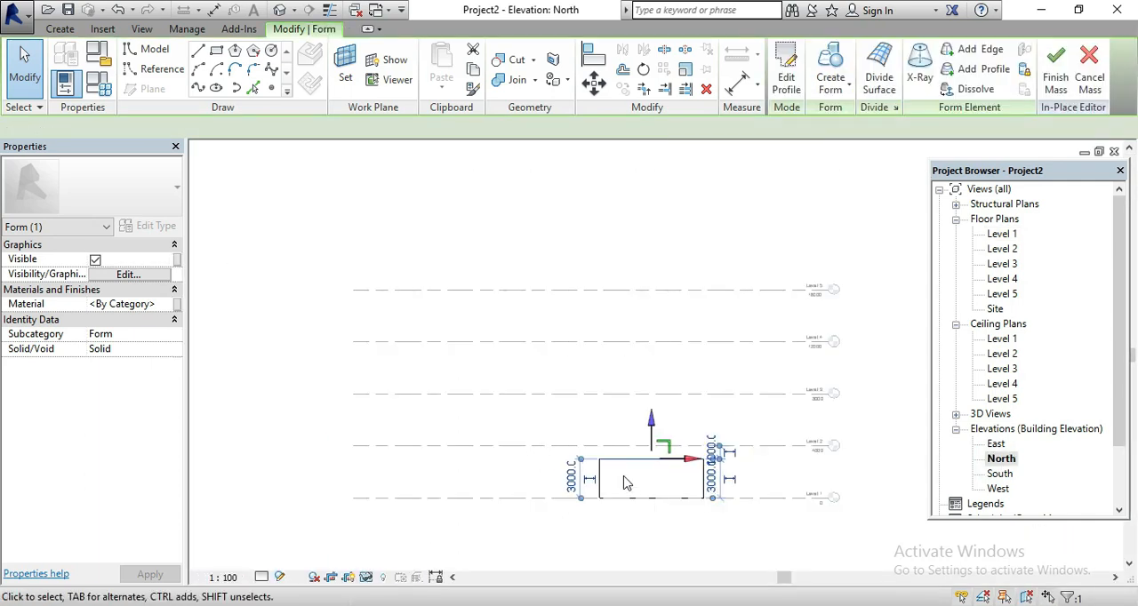
click(603, 526)
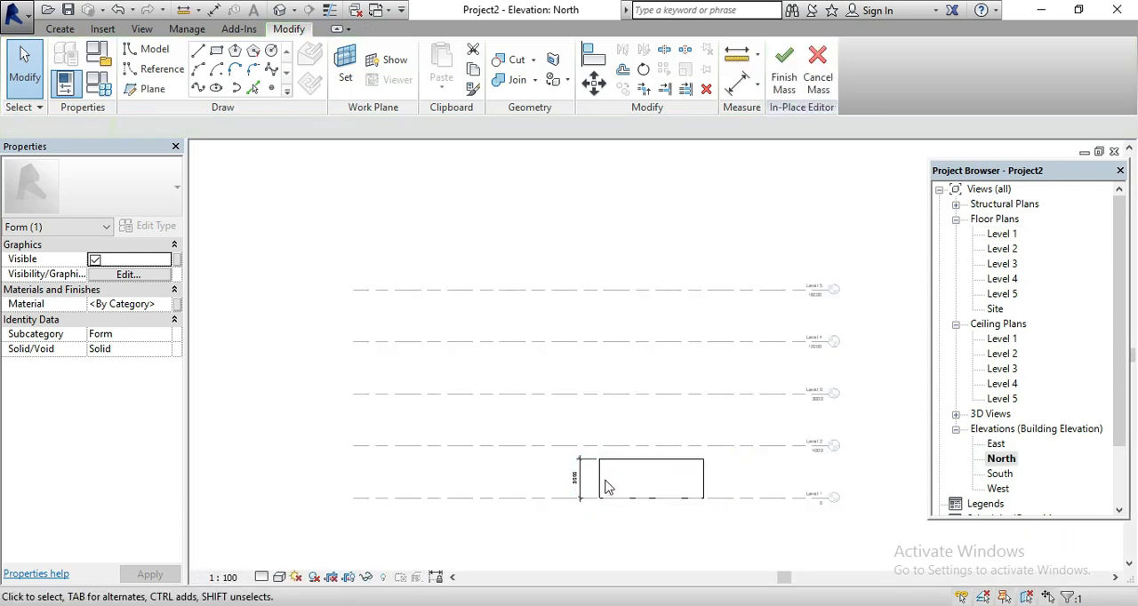
click(654, 471)
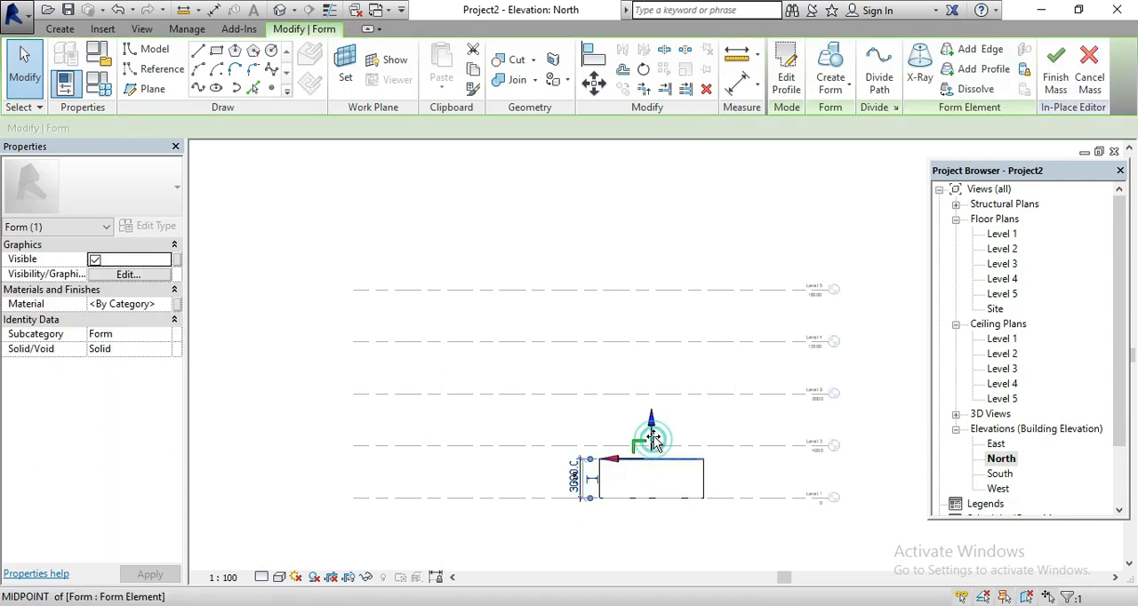
drag(652, 409, 665, 198)
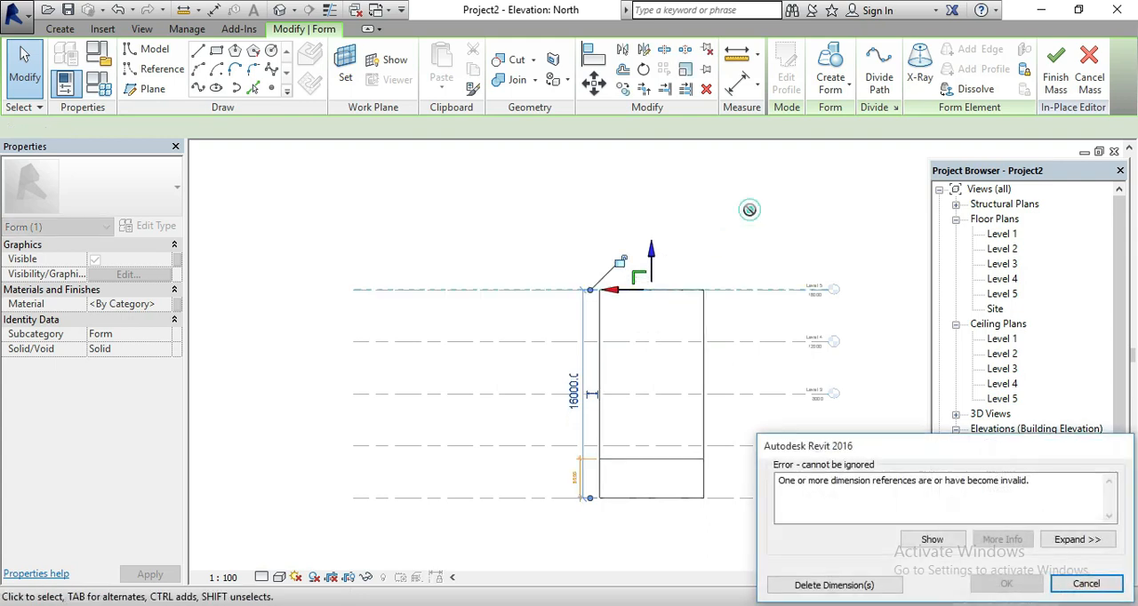
click(1086, 583)
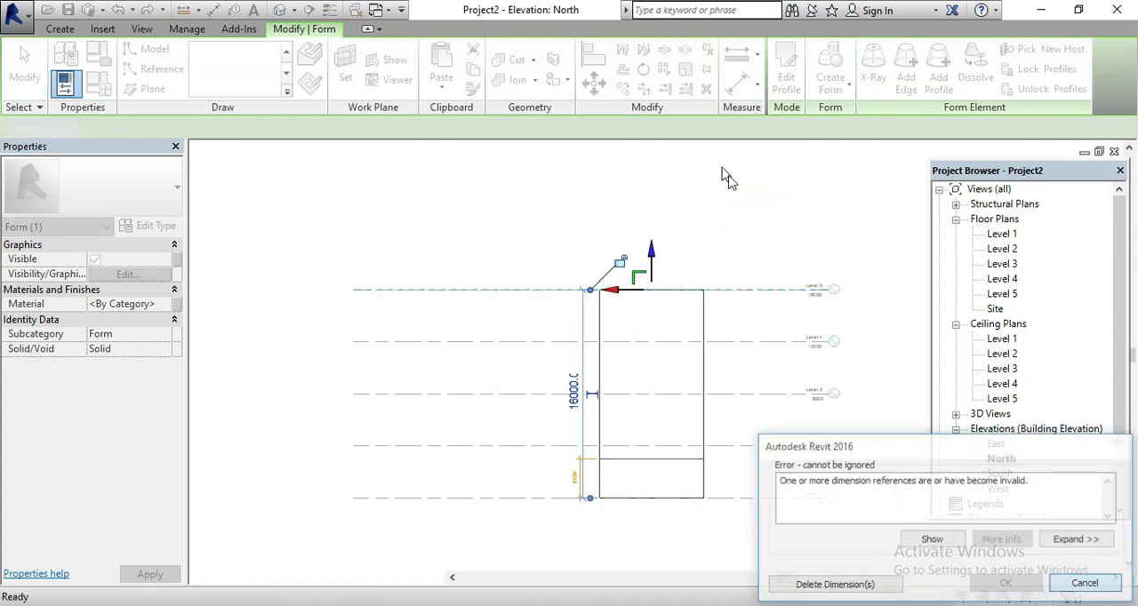
click(740, 213)
click(627, 462)
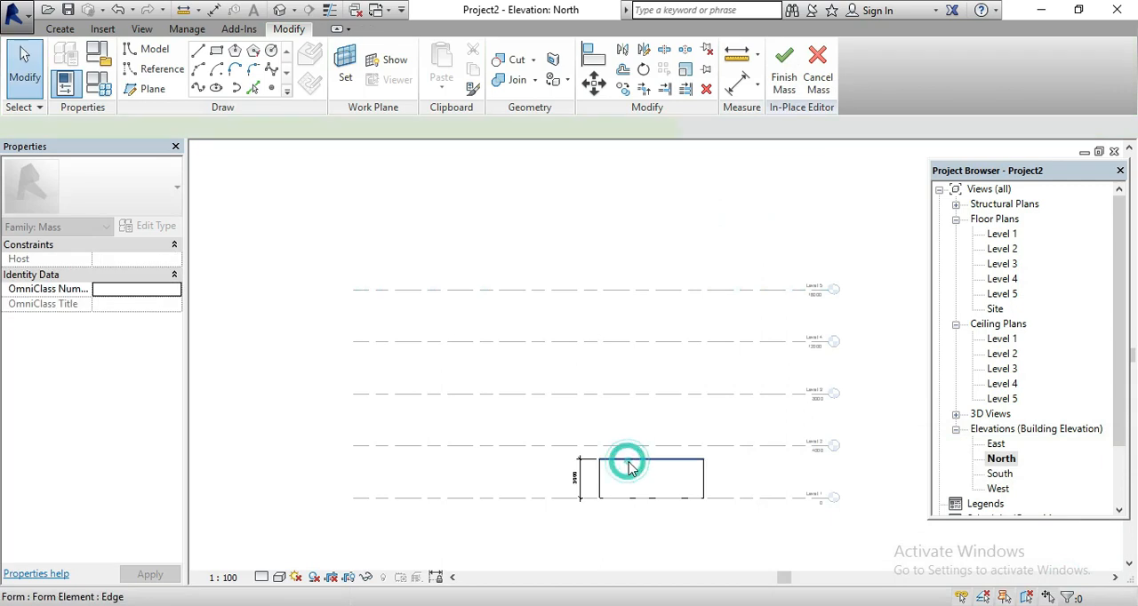
Return to the default 3D view, finish the in-place mass, and select the completed box
click(279, 9)
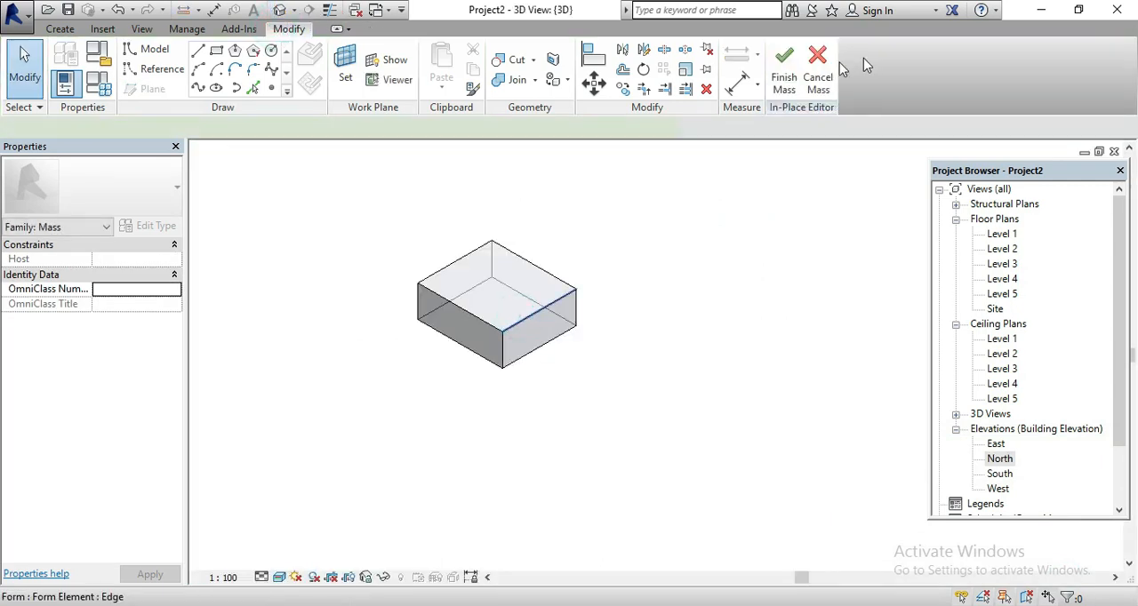
click(984, 87)
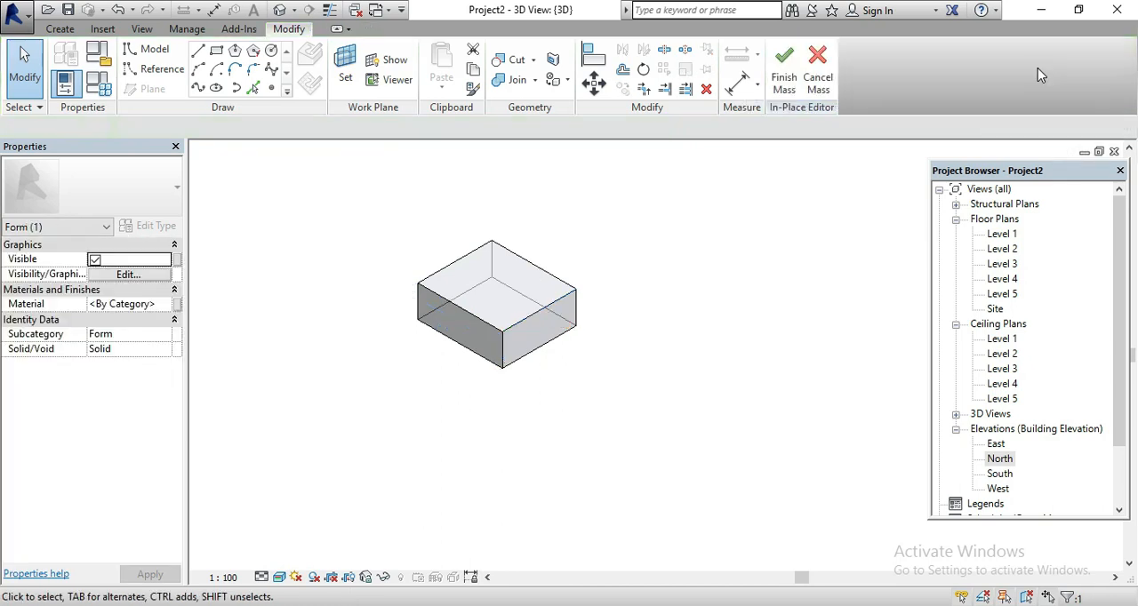
click(786, 76)
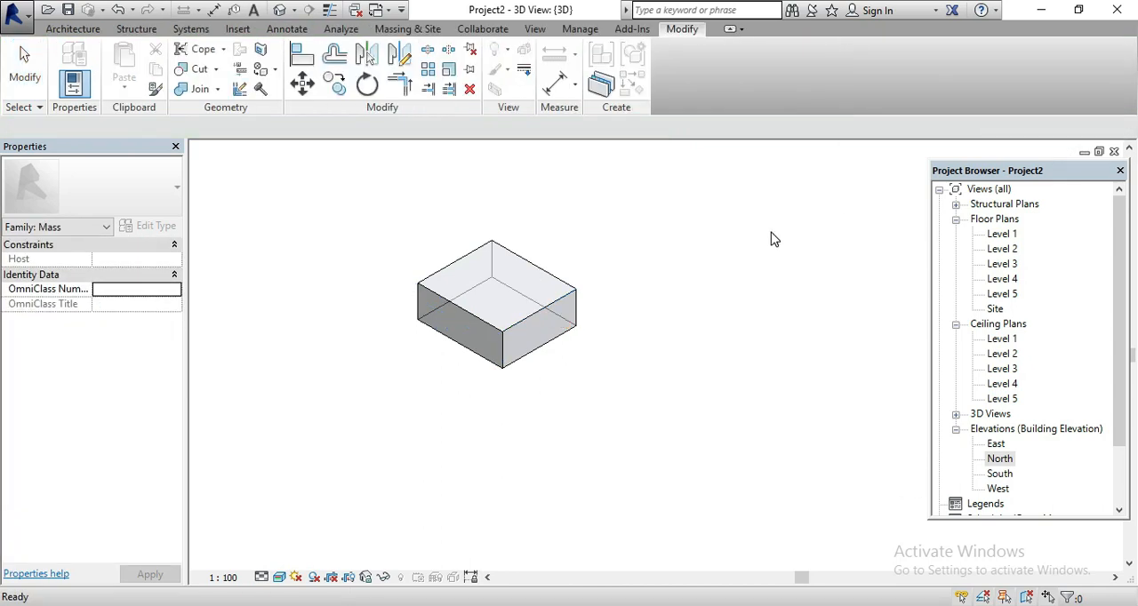
click(516, 262)
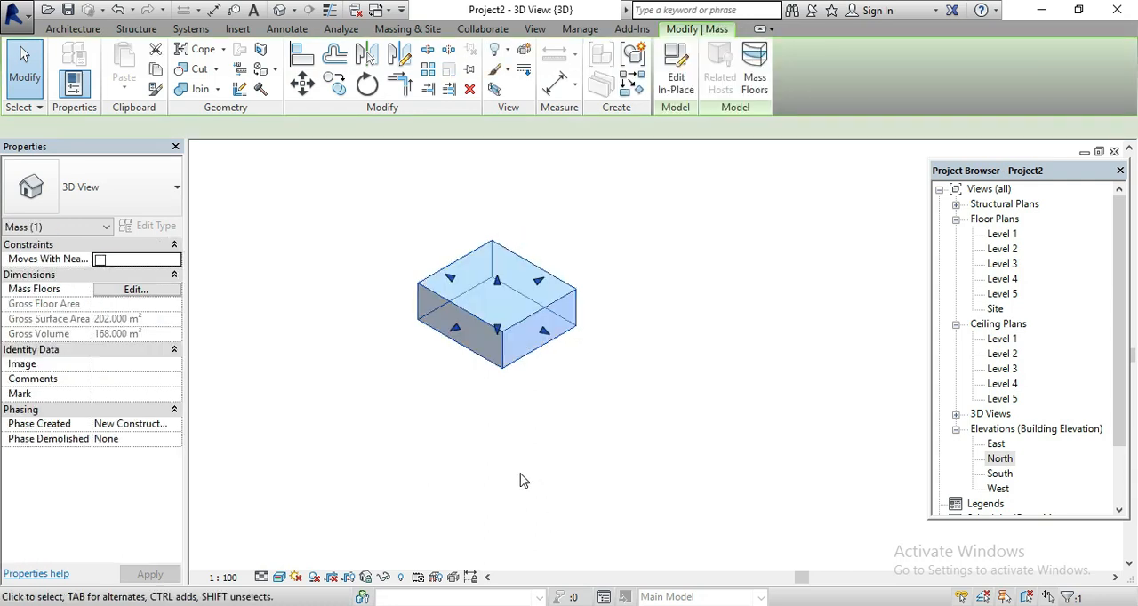
Stretch the box mass upward and, in the North elevation, bring its top edge to Level 5
scroll(521, 437, down, 2)
drag(509, 349, 506, 277)
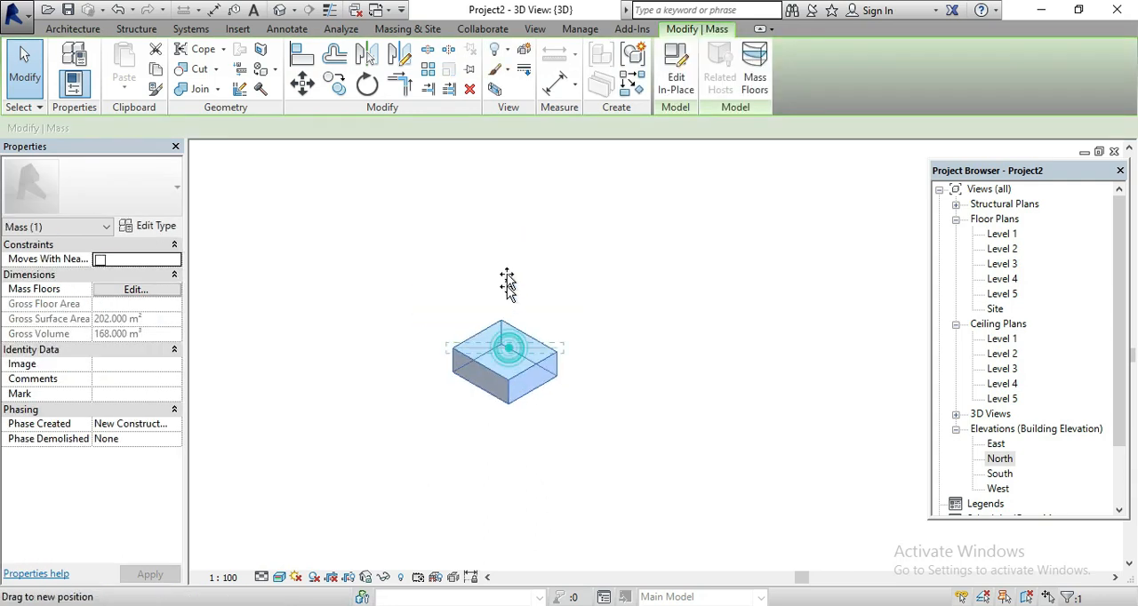
drag(513, 197, 513, 191)
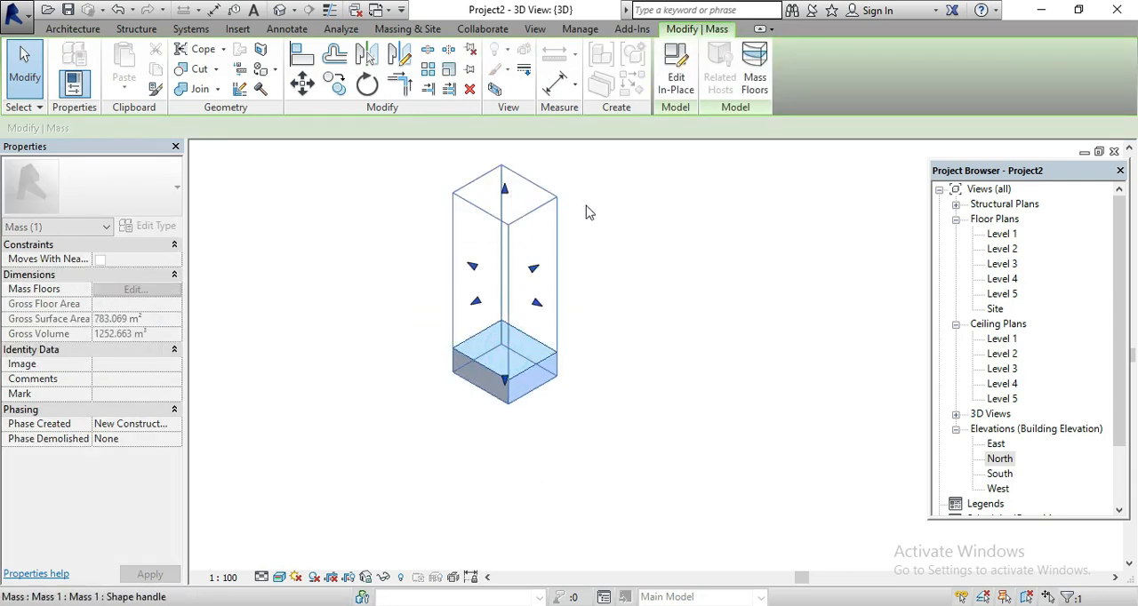
double_click(999, 459)
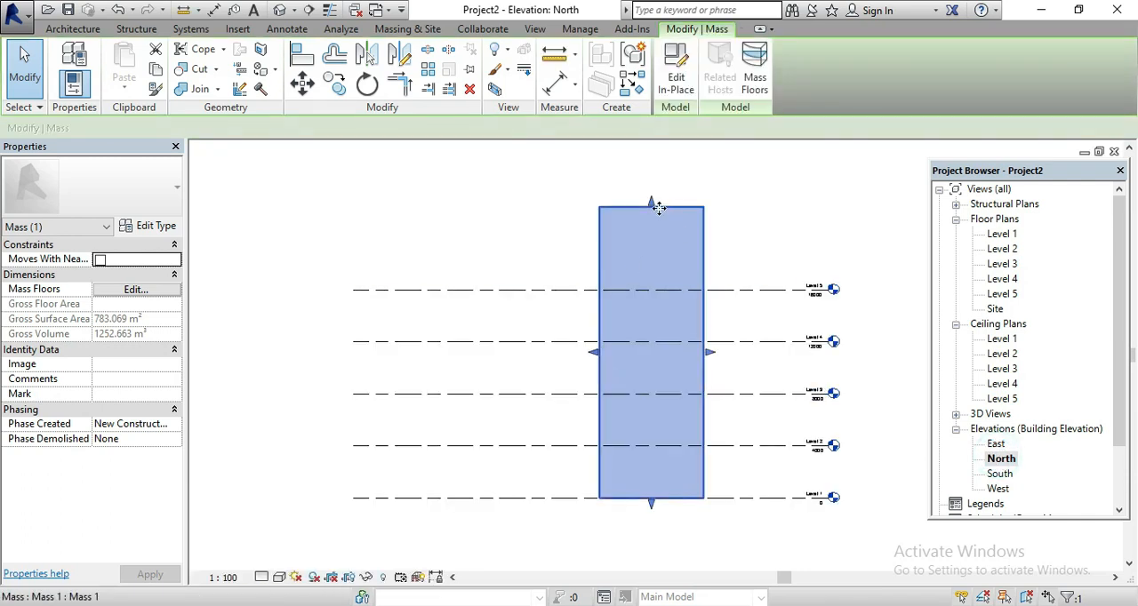
drag(654, 206, 650, 288)
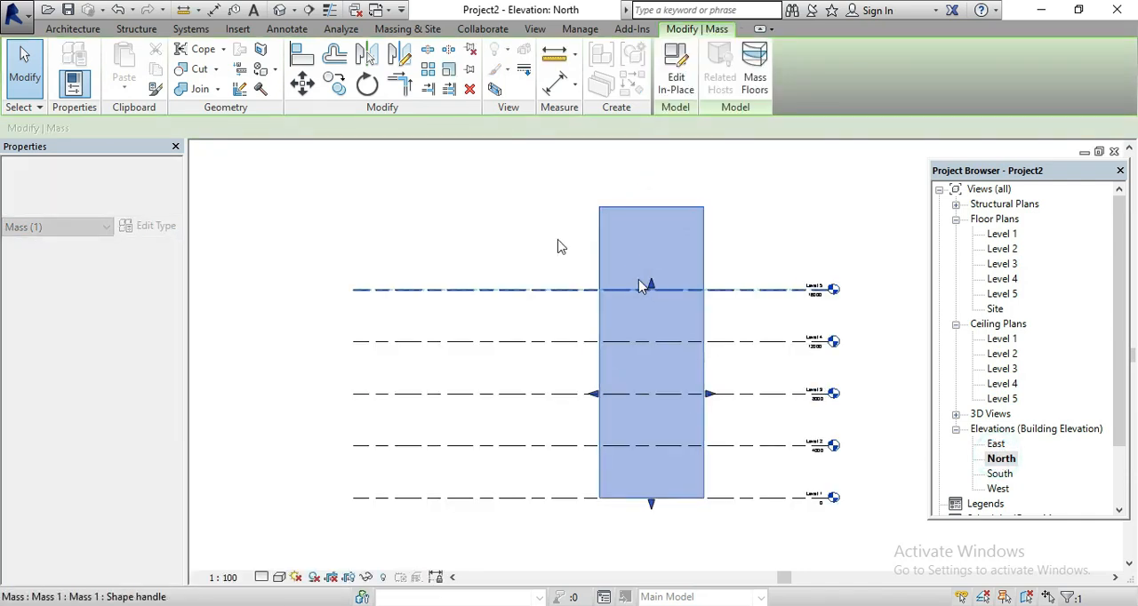
click(487, 210)
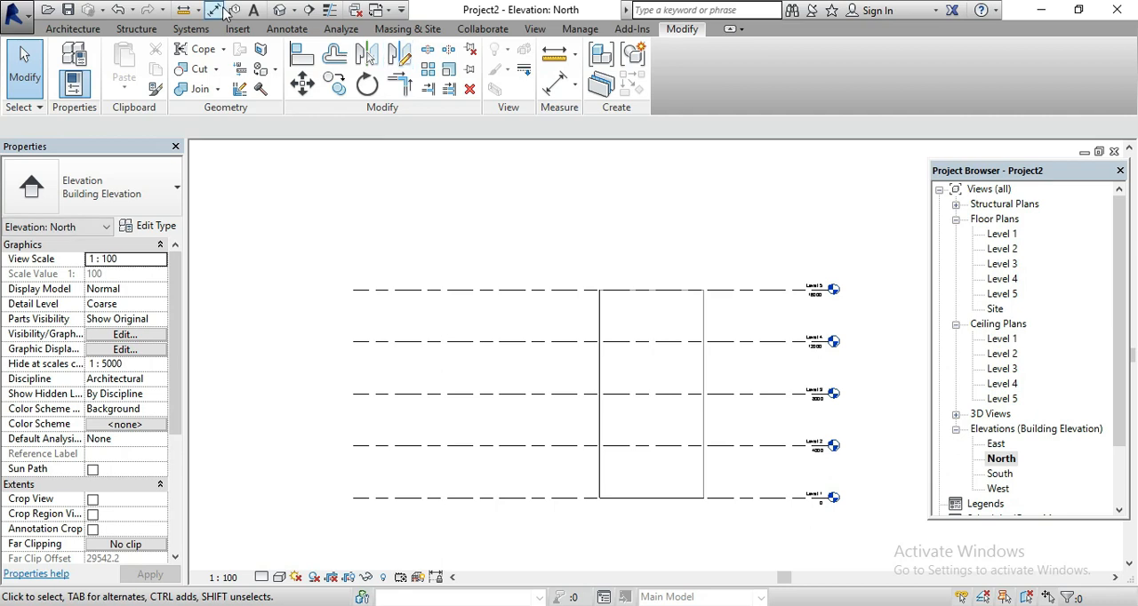
In the default 3D view, add mass floors to the box at Levels 1 through 5
click(279, 10)
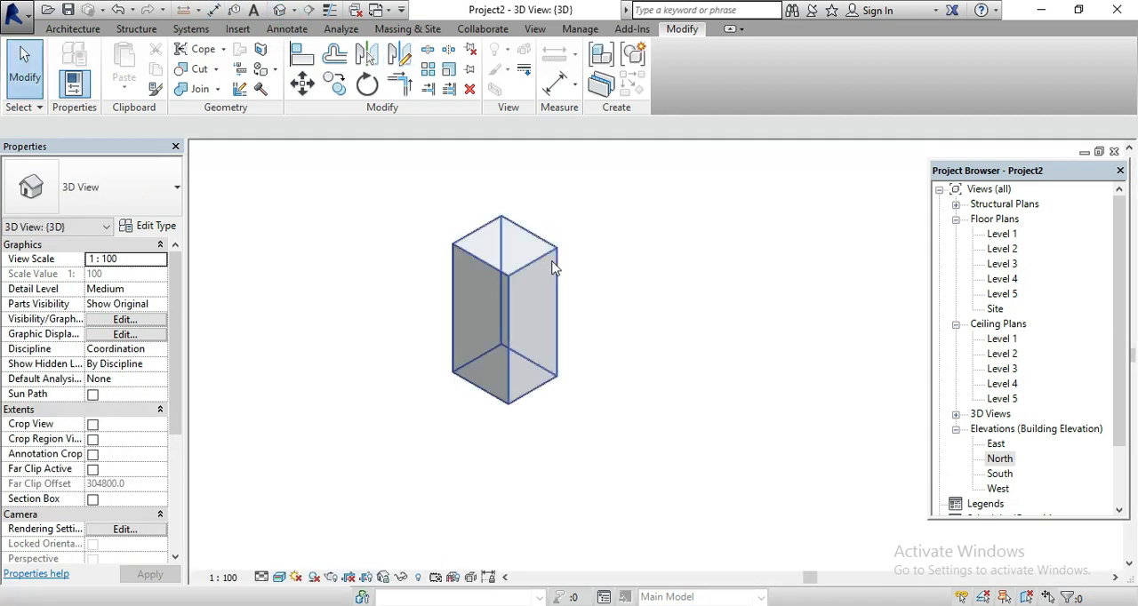
click(535, 267)
scroll(518, 269, up, 2)
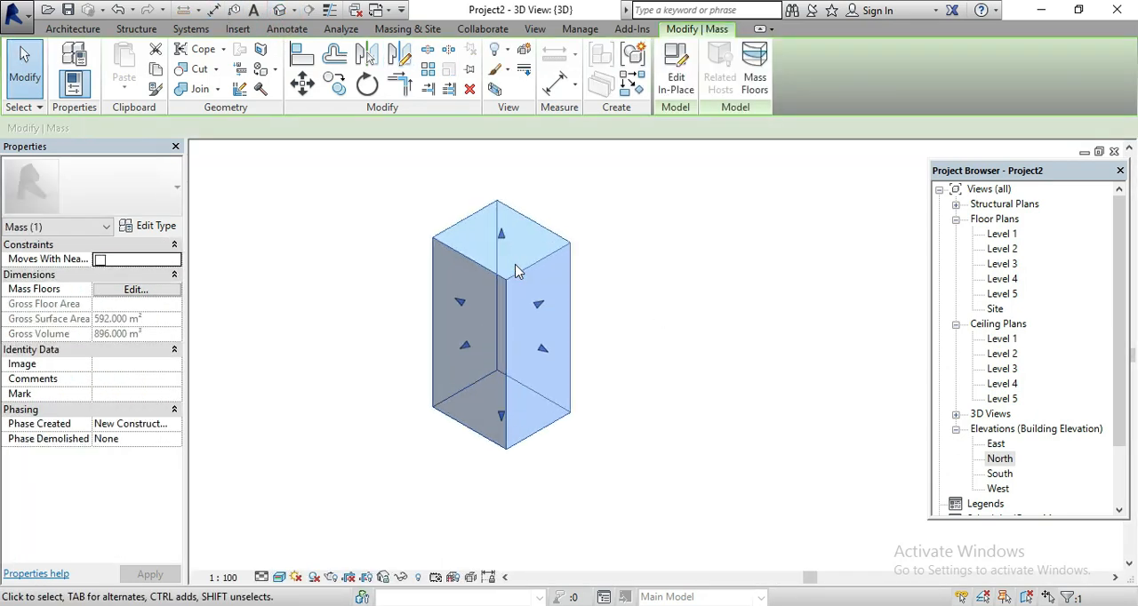
click(724, 265)
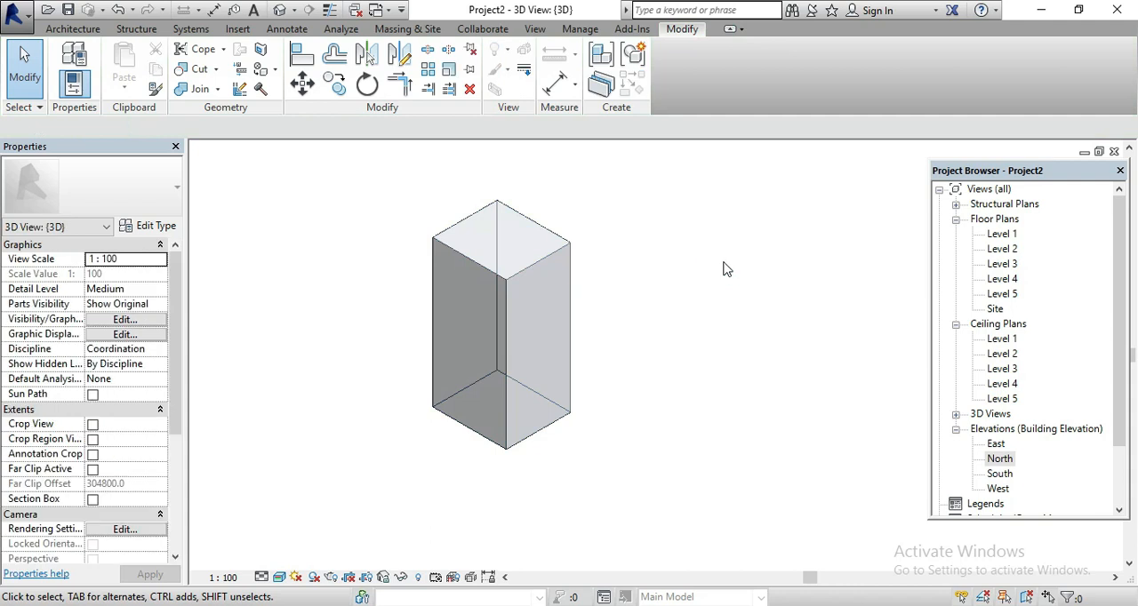
click(550, 262)
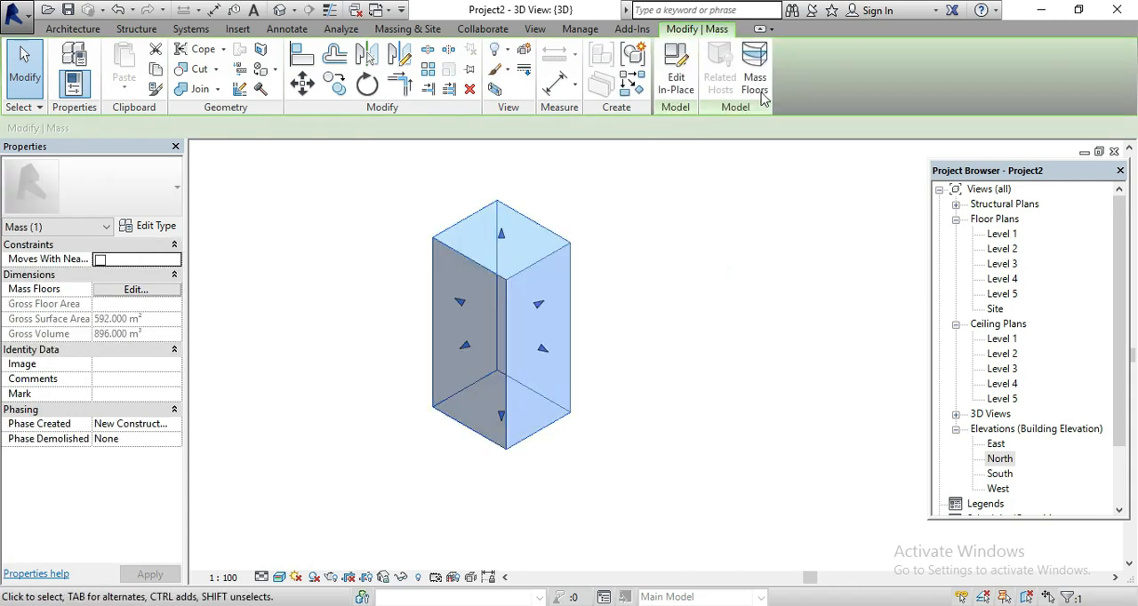
click(818, 265)
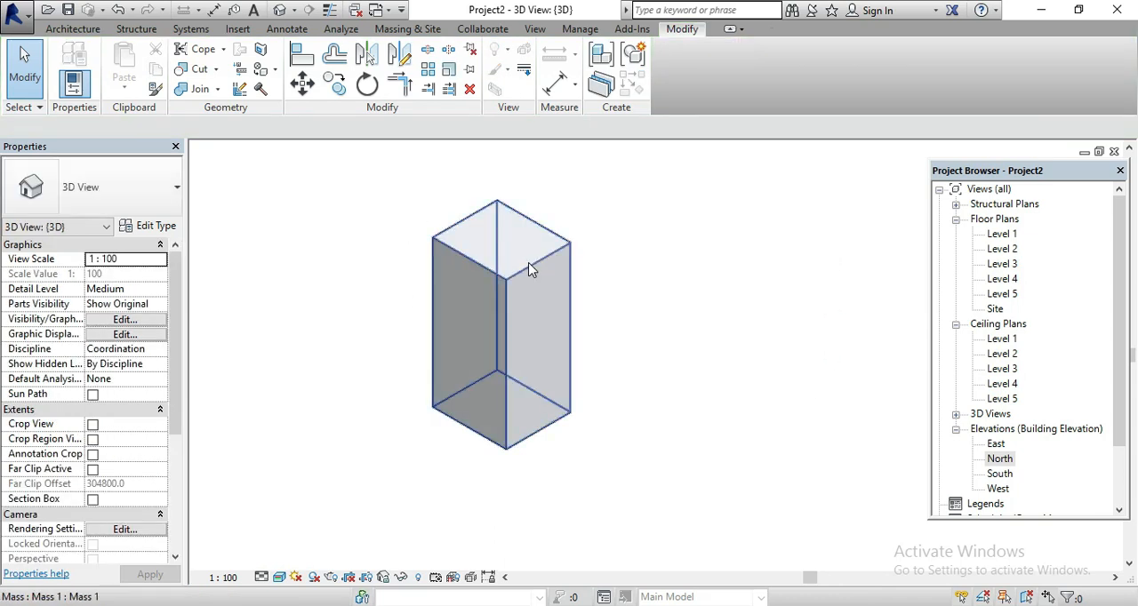
click(527, 262)
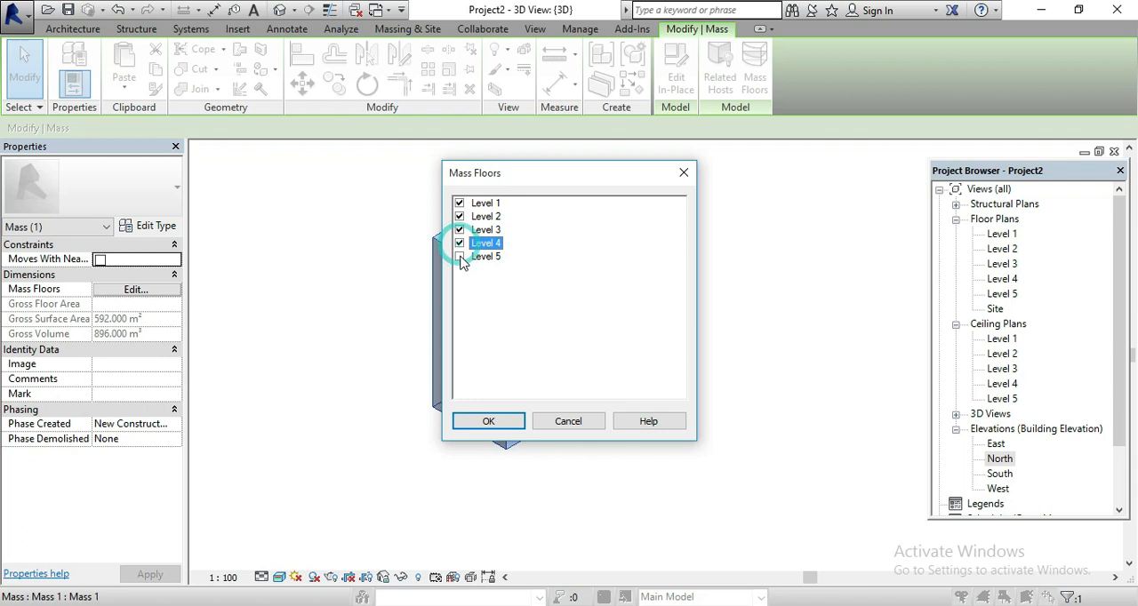
click(489, 421)
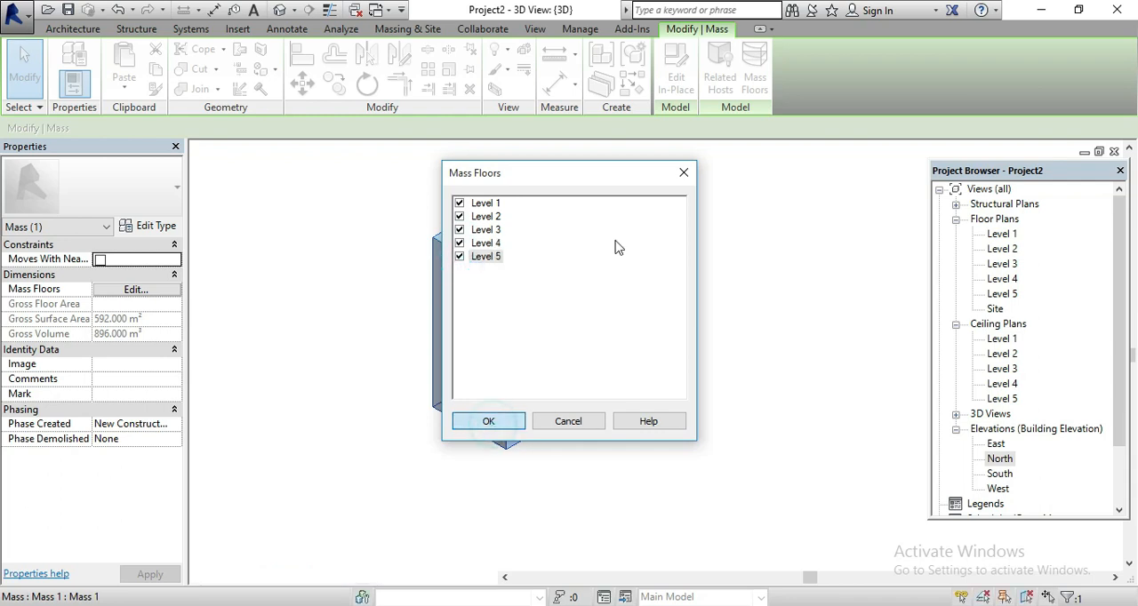
click(684, 310)
Examine the mass floors inside the box up close, including the properties of the Level 2 mass floor
scroll(480, 288, up, 3)
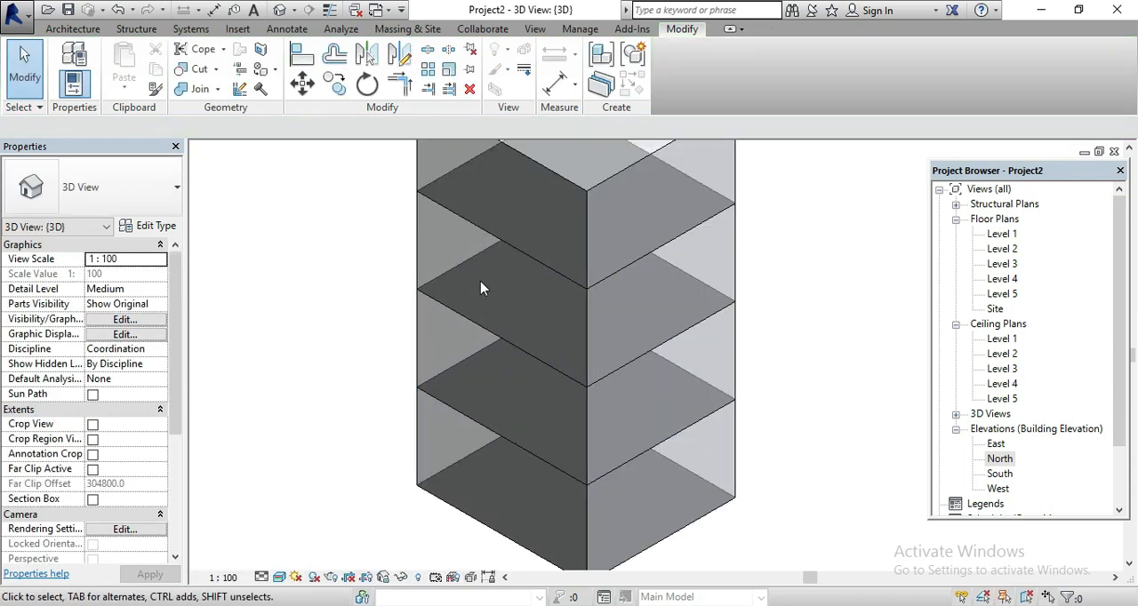
scroll(480, 288, down, 1)
scroll(539, 469, up, 2)
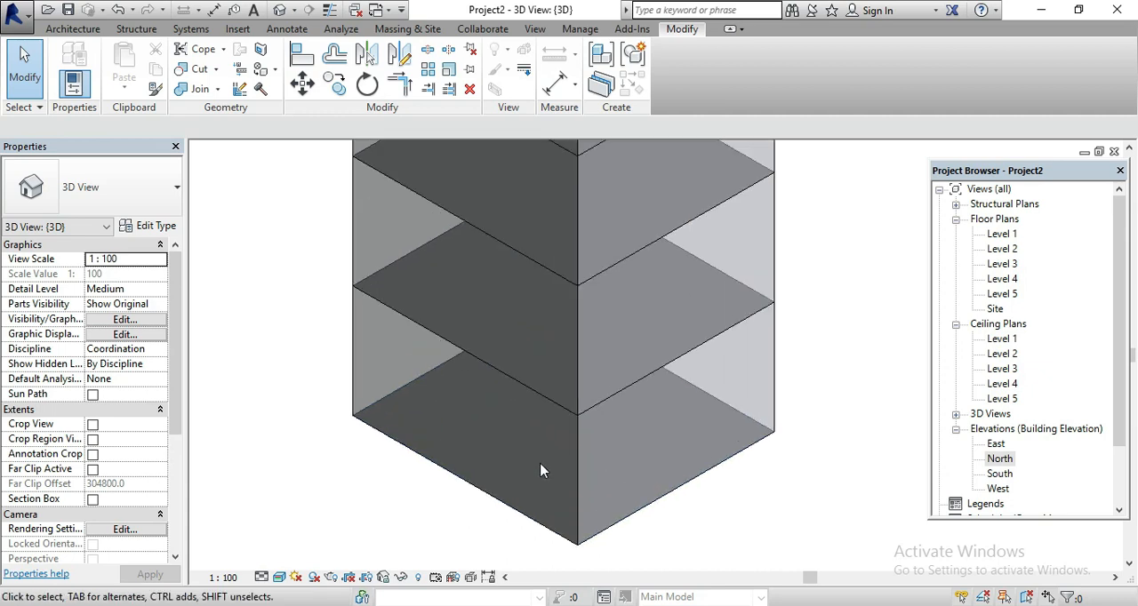
scroll(452, 469, up, 4)
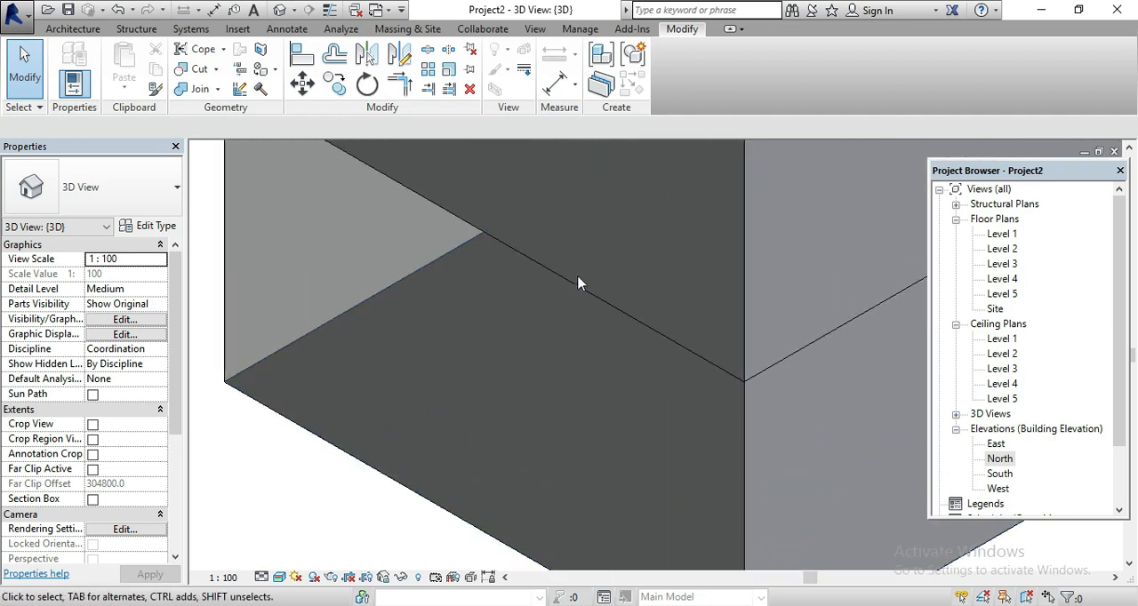
click(582, 290)
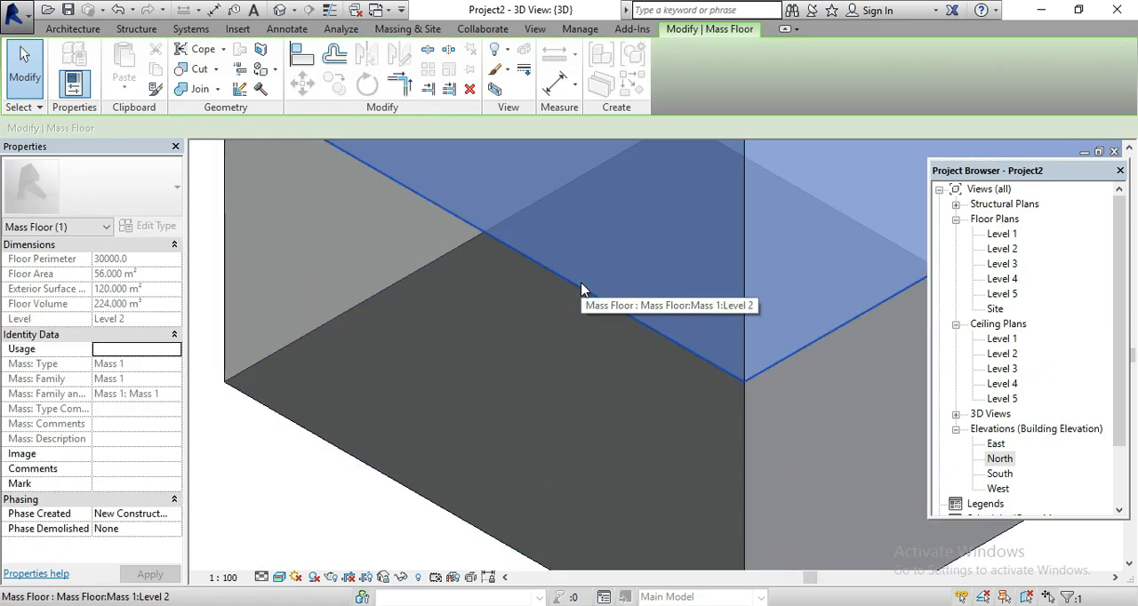
scroll(582, 289, down, 4)
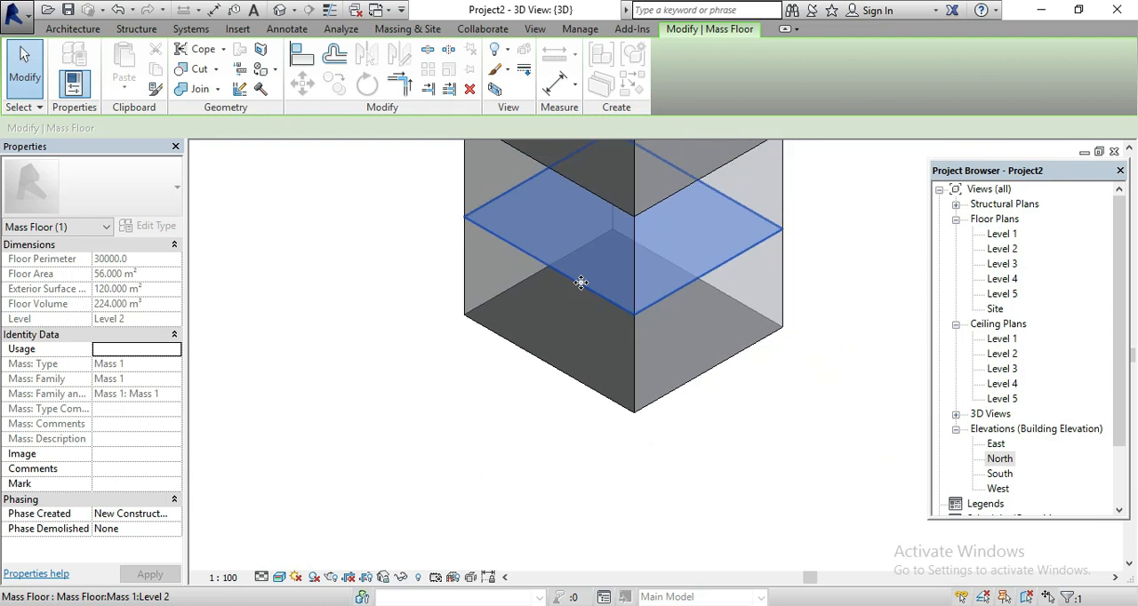
scroll(480, 218, up, 6)
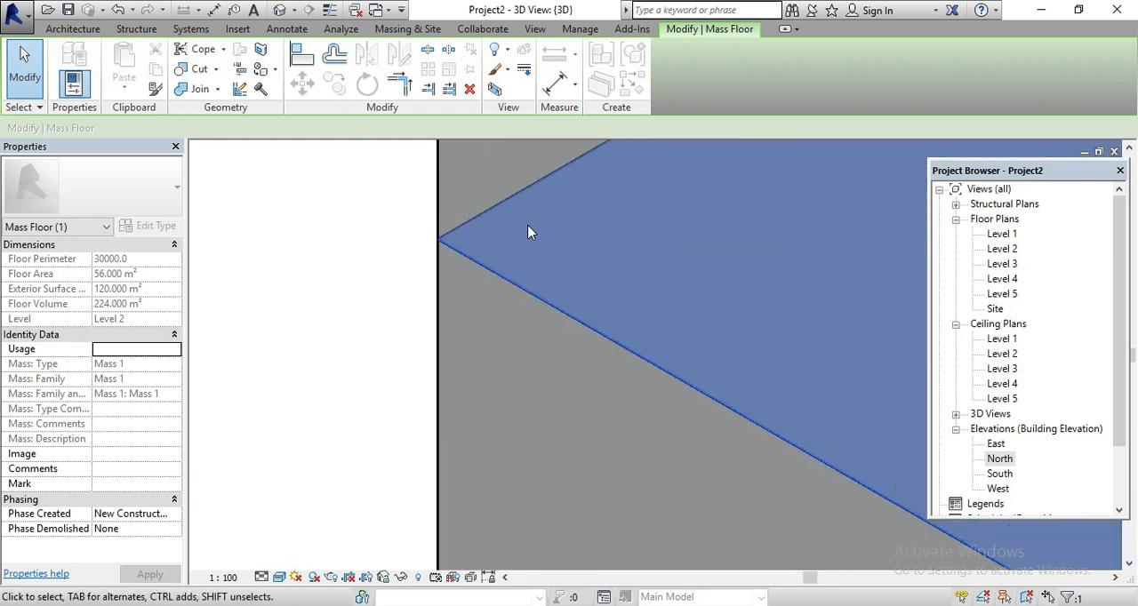
click(334, 281)
scroll(382, 272, down, 2)
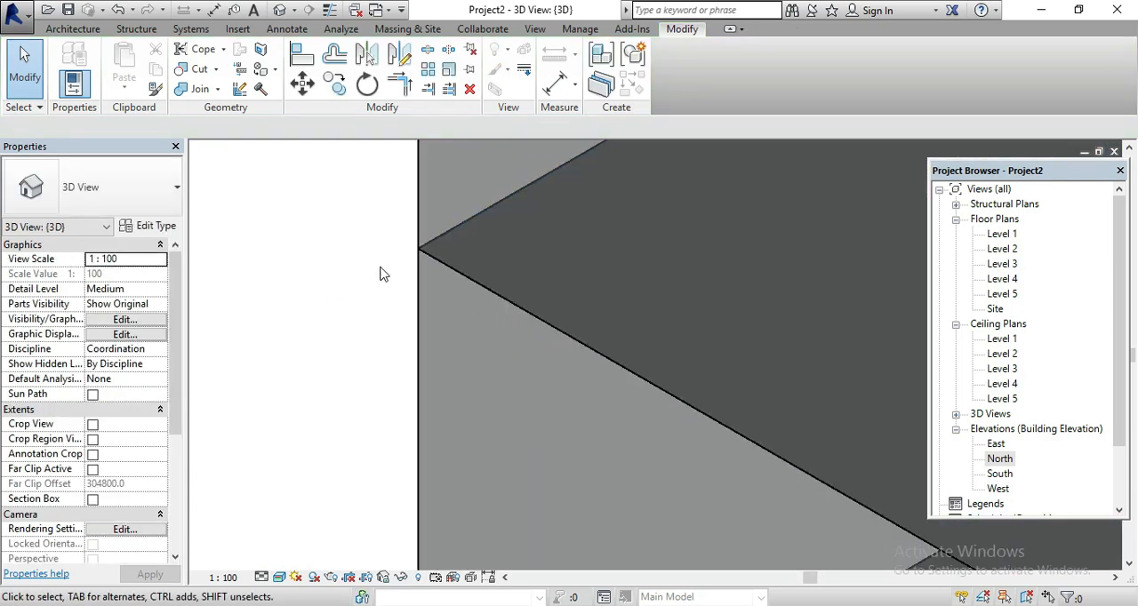
scroll(382, 272, down, 4)
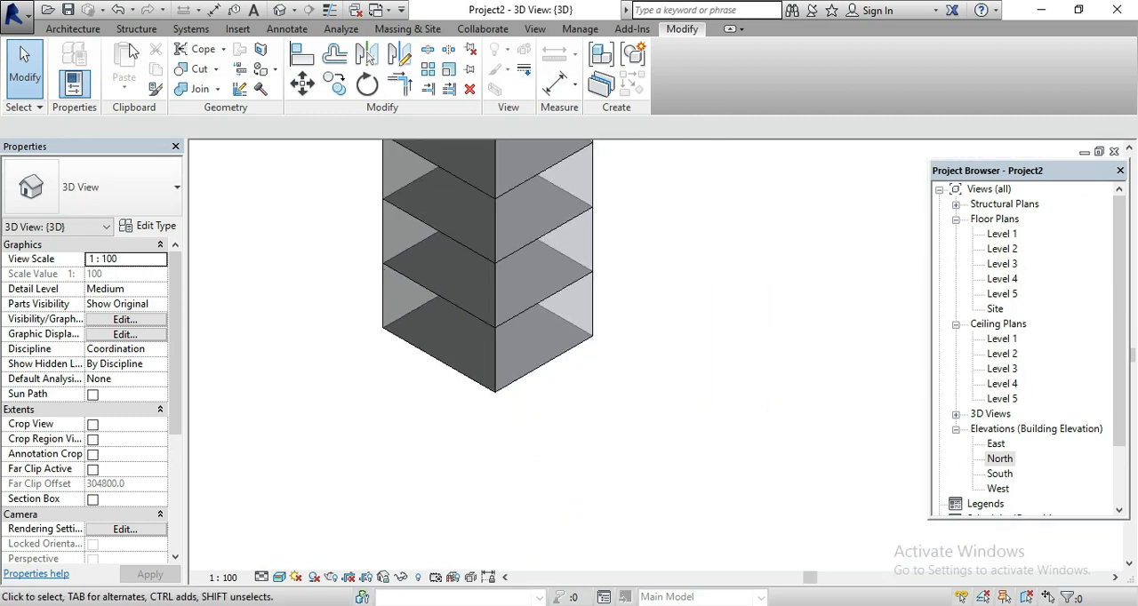
Create a Generic Floor - 400mm by face on the Level 3 mass floor
click(397, 30)
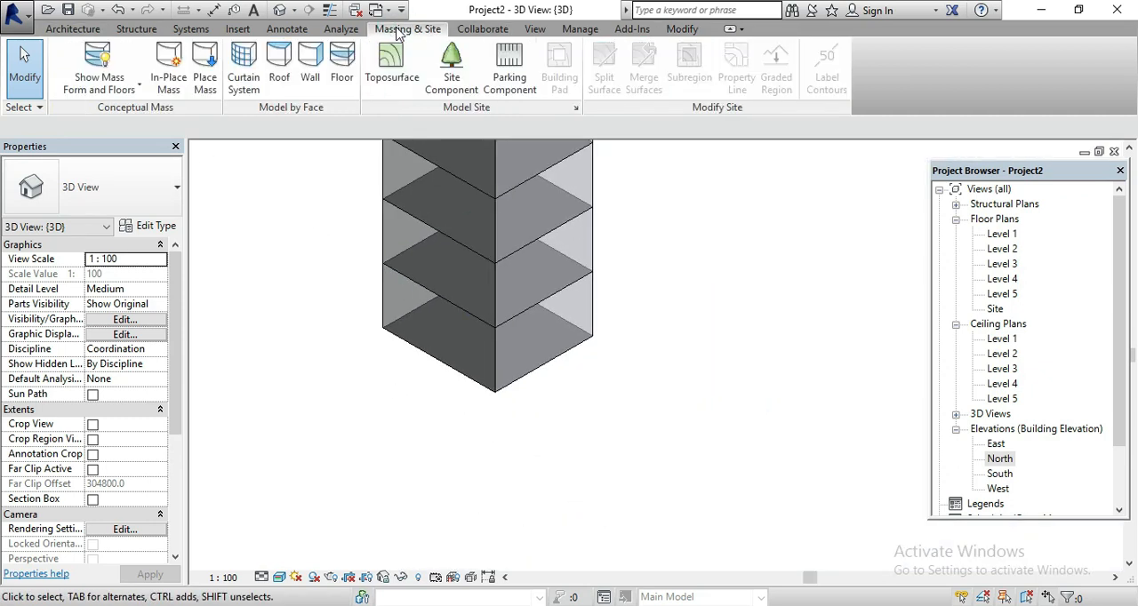
click(341, 64)
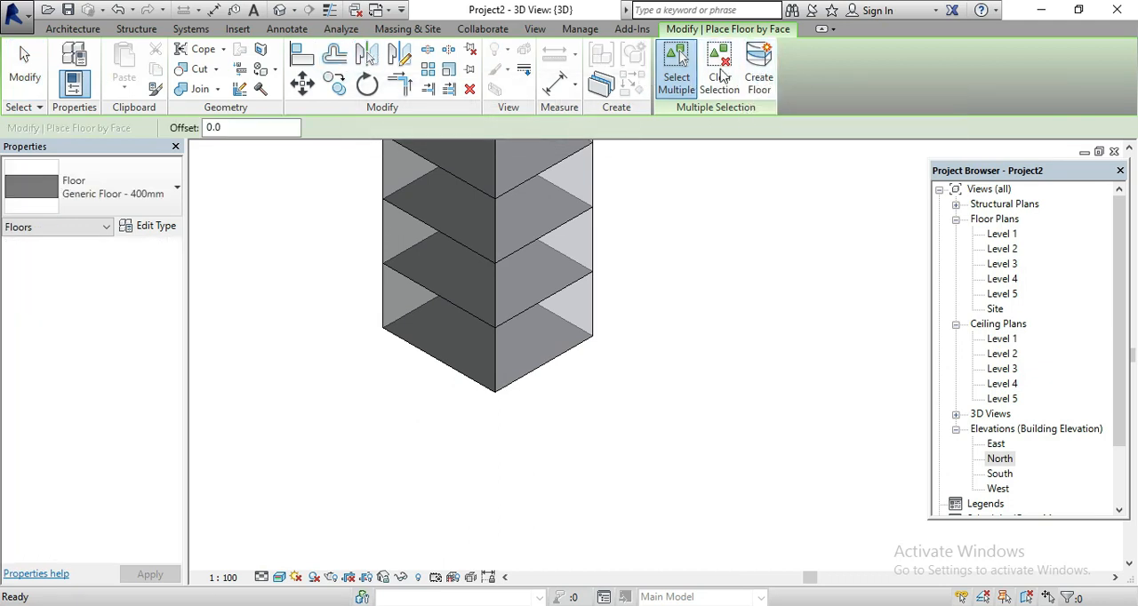
click(764, 80)
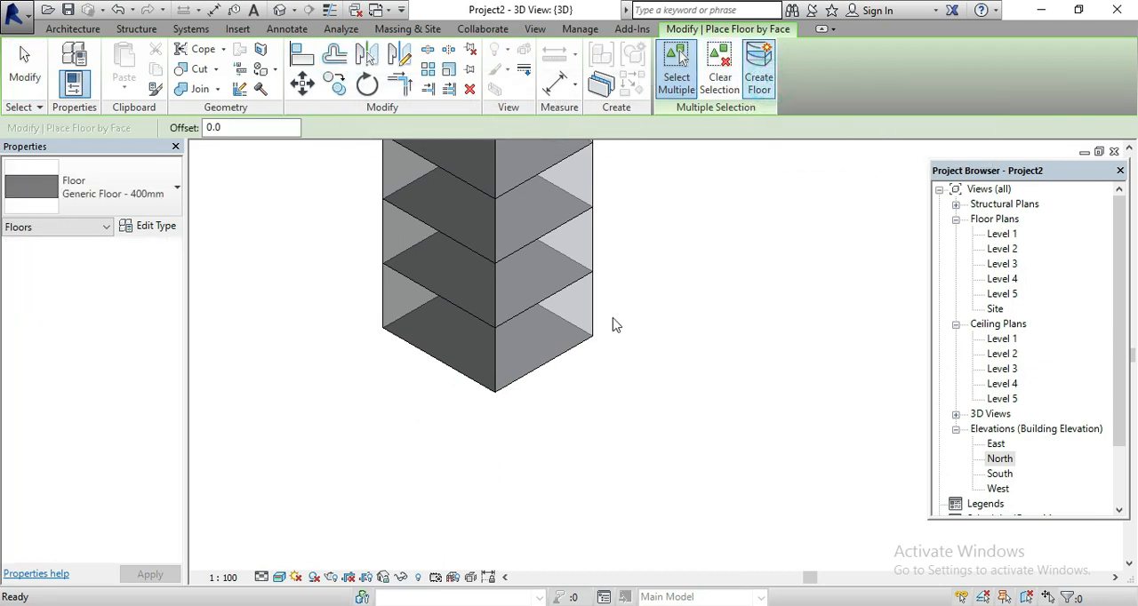
click(476, 386)
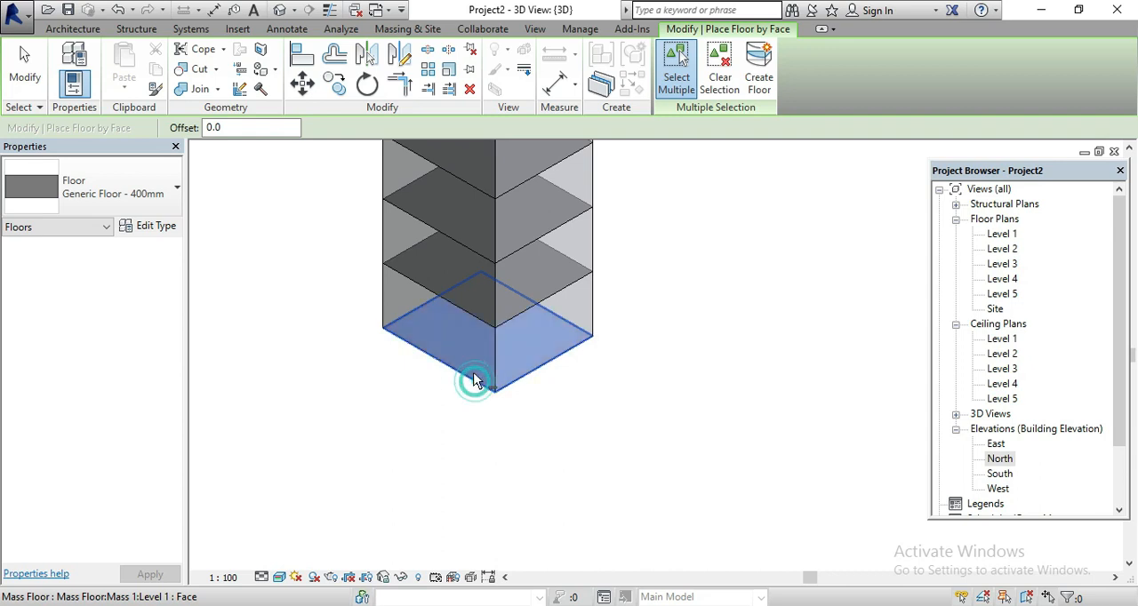
click(454, 301)
click(469, 240)
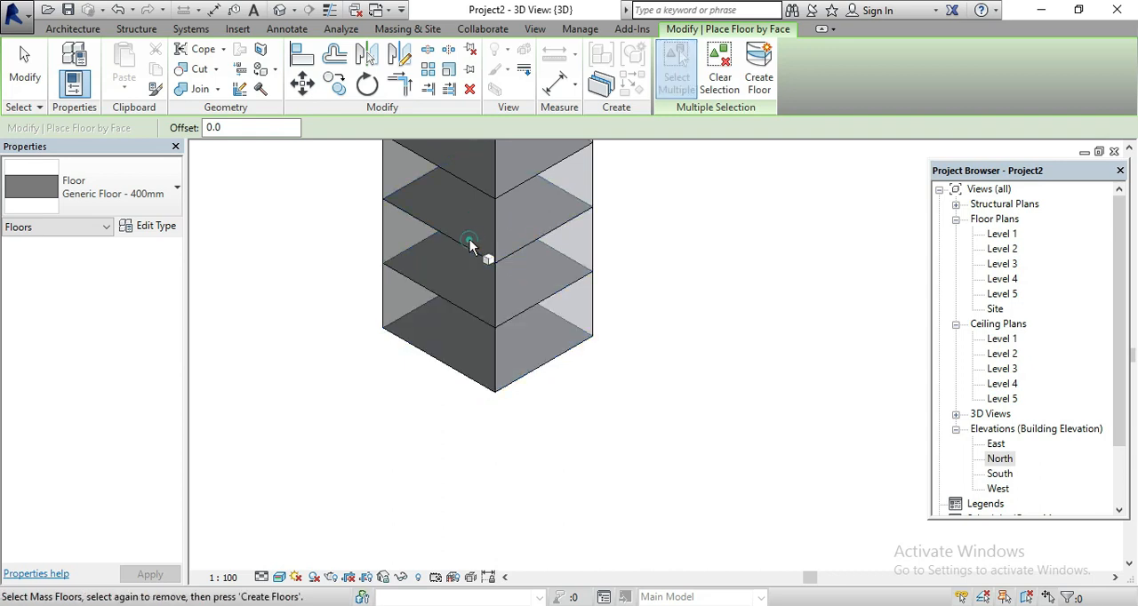
click(467, 241)
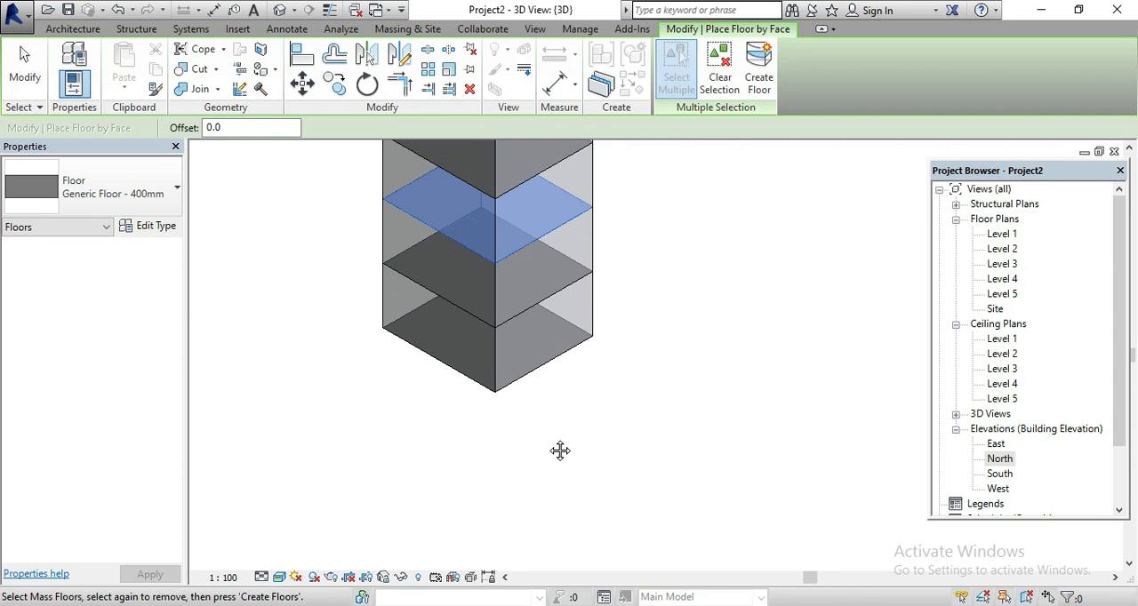
click(759, 71)
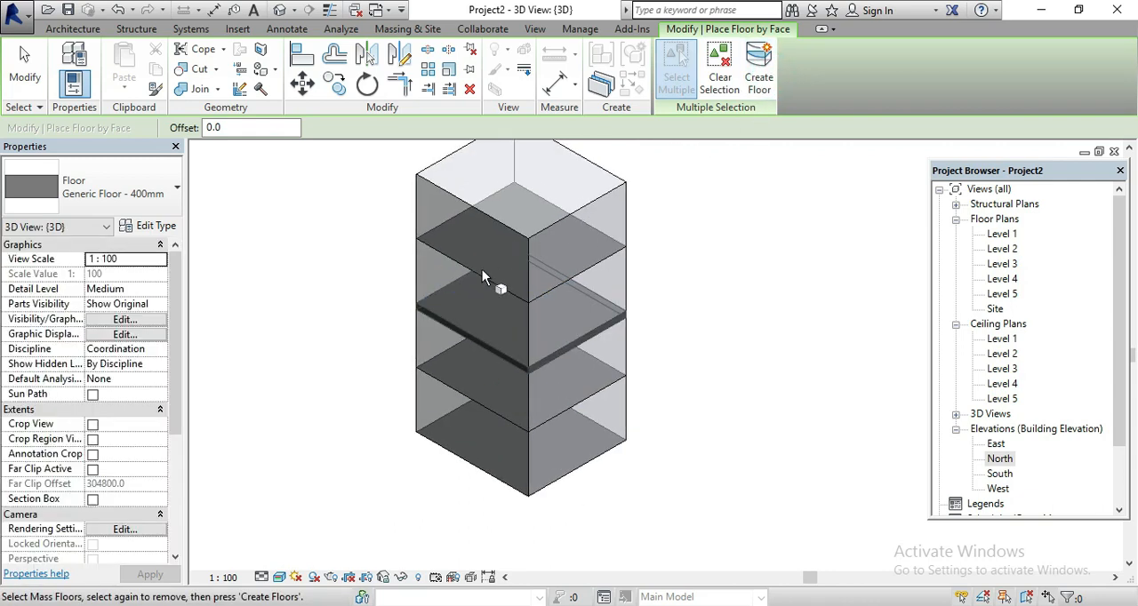
Create Generic Floor - 400mm floors by face on the Level 2, Level 1 and Level 4 mass floors
click(486, 411)
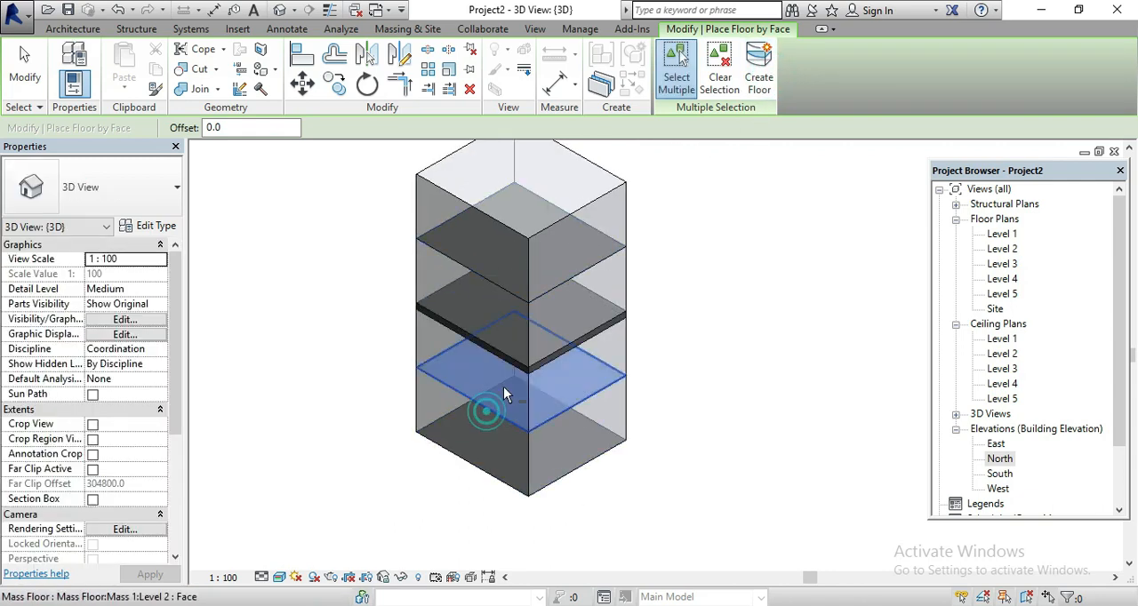
click(759, 71)
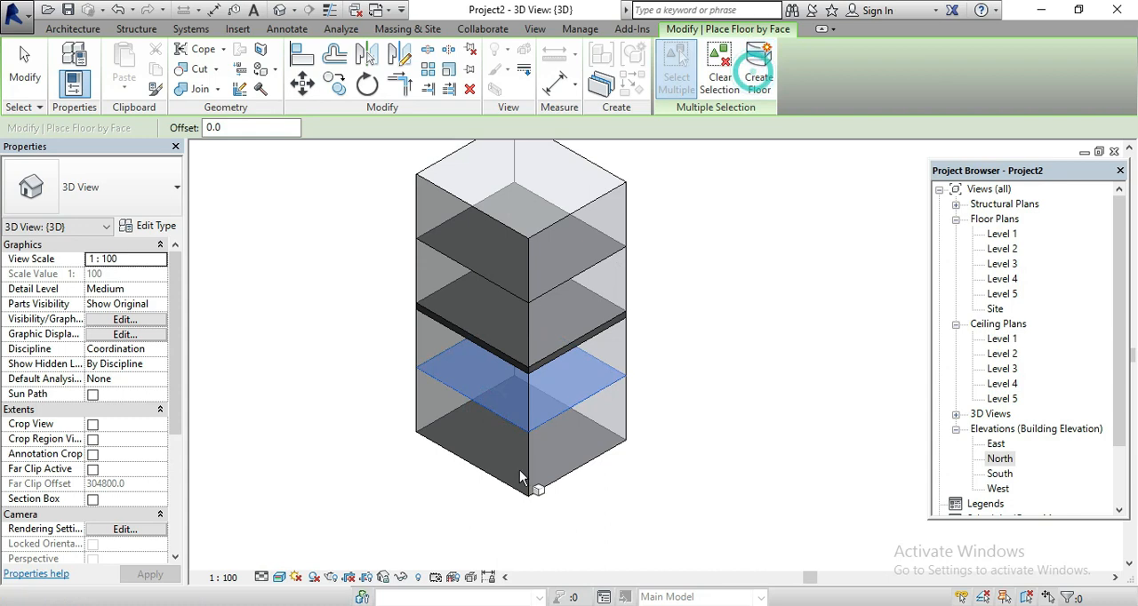
click(447, 456)
click(759, 71)
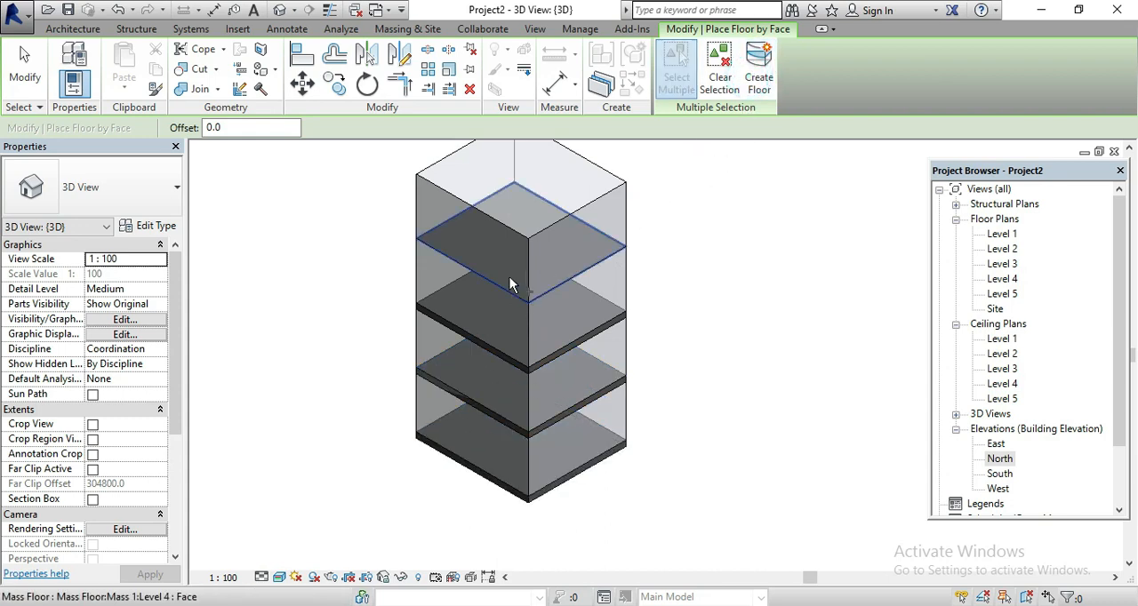
click(461, 261)
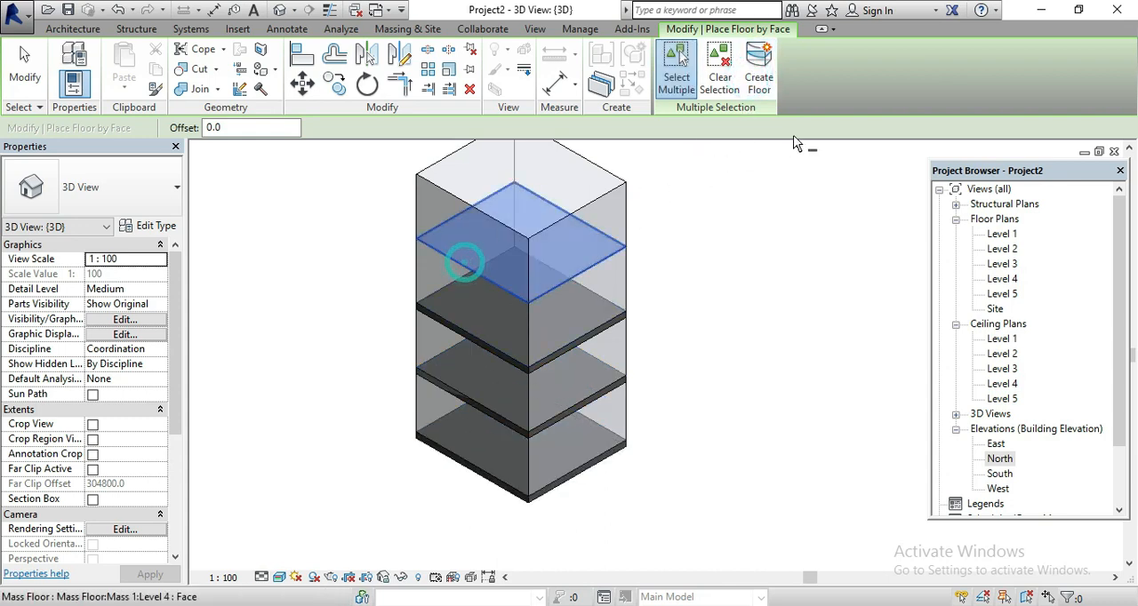
click(758, 78)
scroll(583, 364, down, 2)
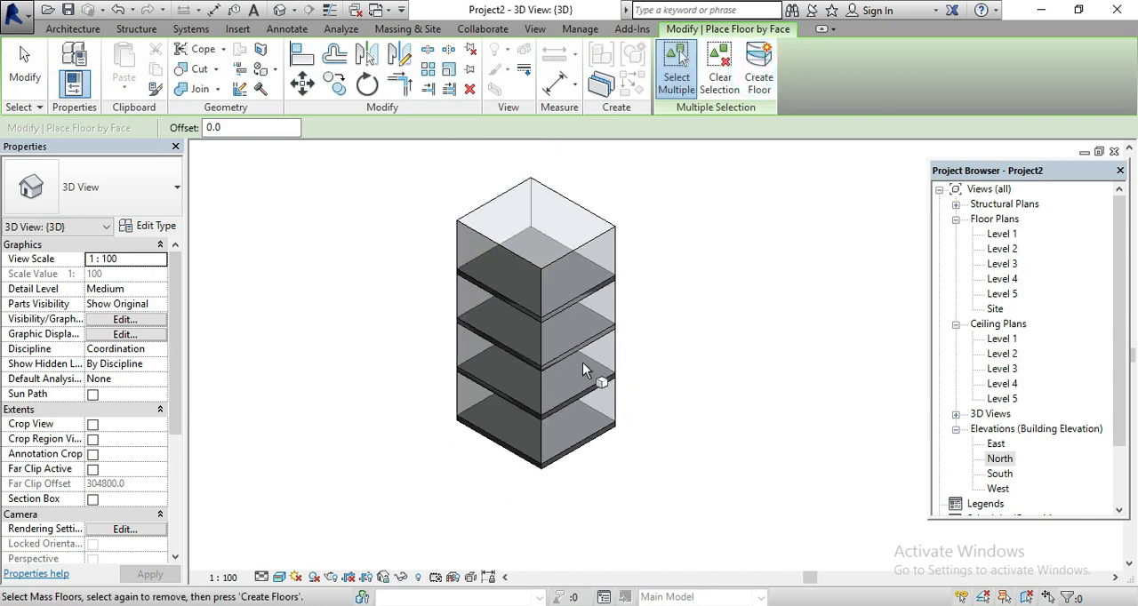
key(Escape)
key(Escape)
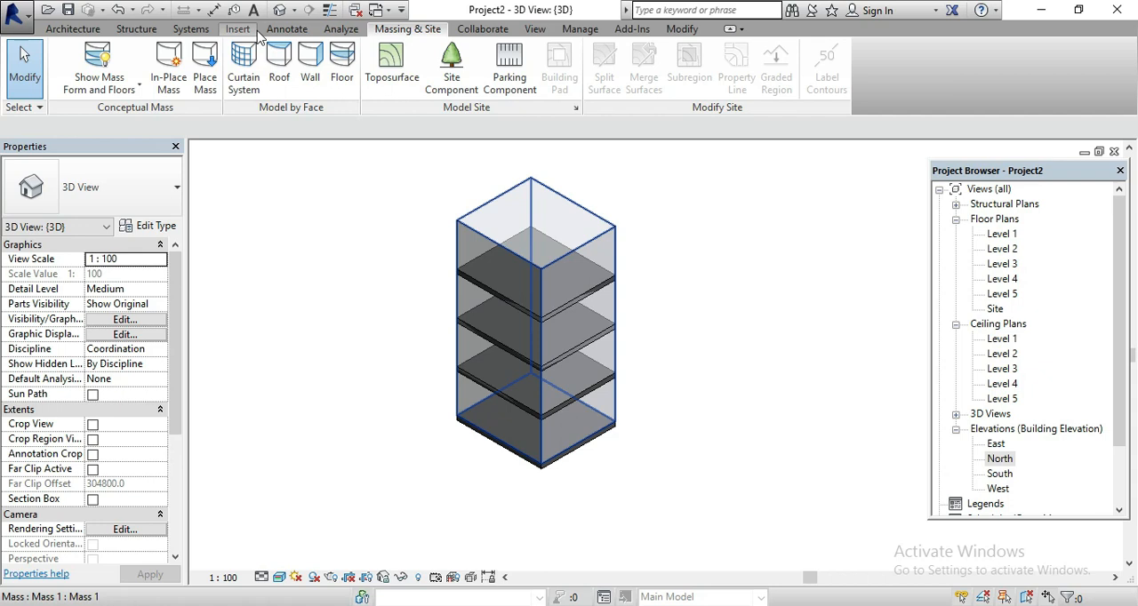
Create a Generic Roof - 300mm by face on the top face of the mass, referenced to Level 5
click(279, 71)
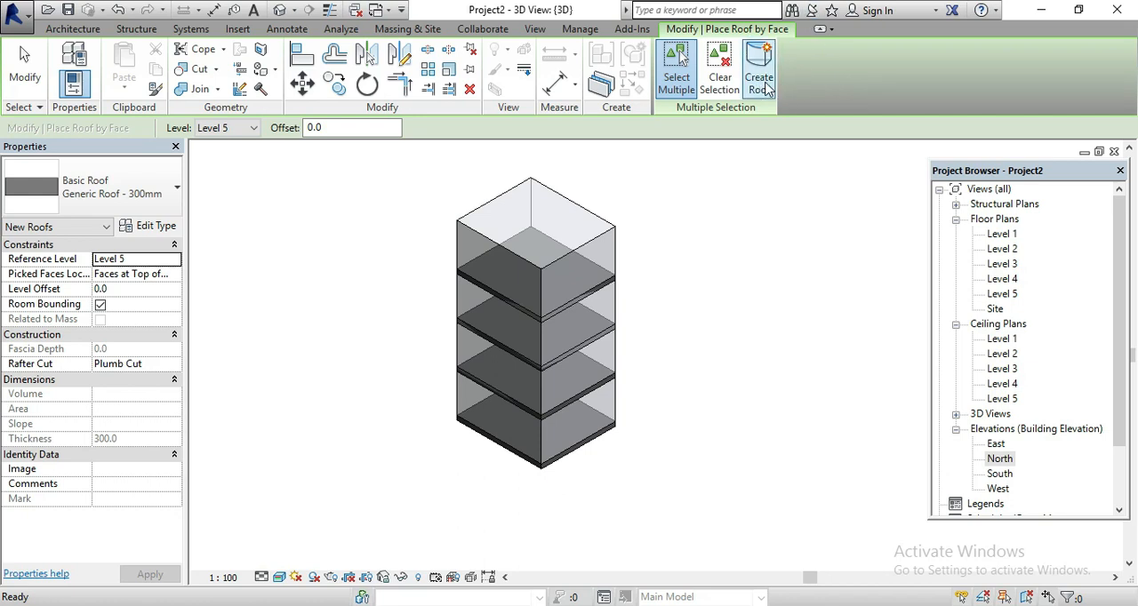
click(564, 251)
click(758, 71)
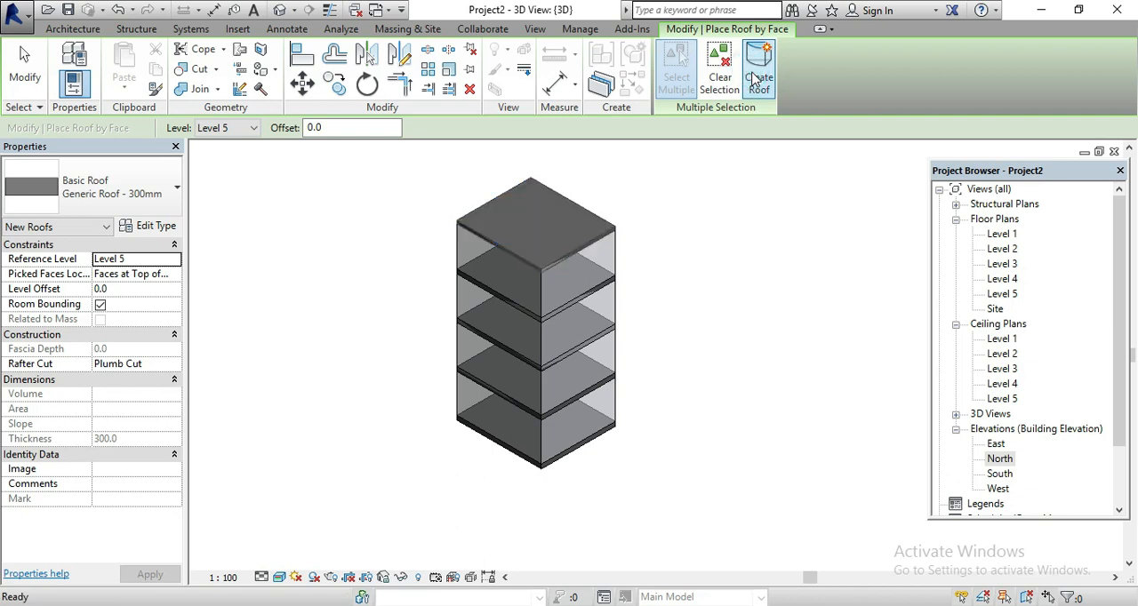
Leave the roof by face command and examine the new roof on top of the mass up close
scroll(485, 207, up, 2)
scroll(484, 207, up, 5)
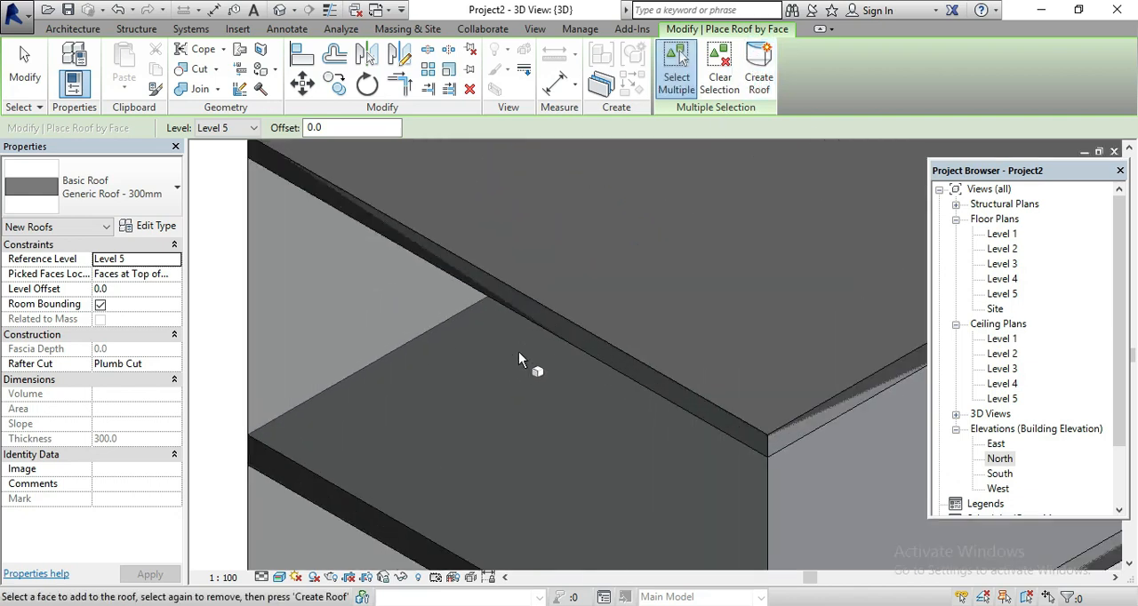
scroll(572, 341, down, 6)
key(Escape)
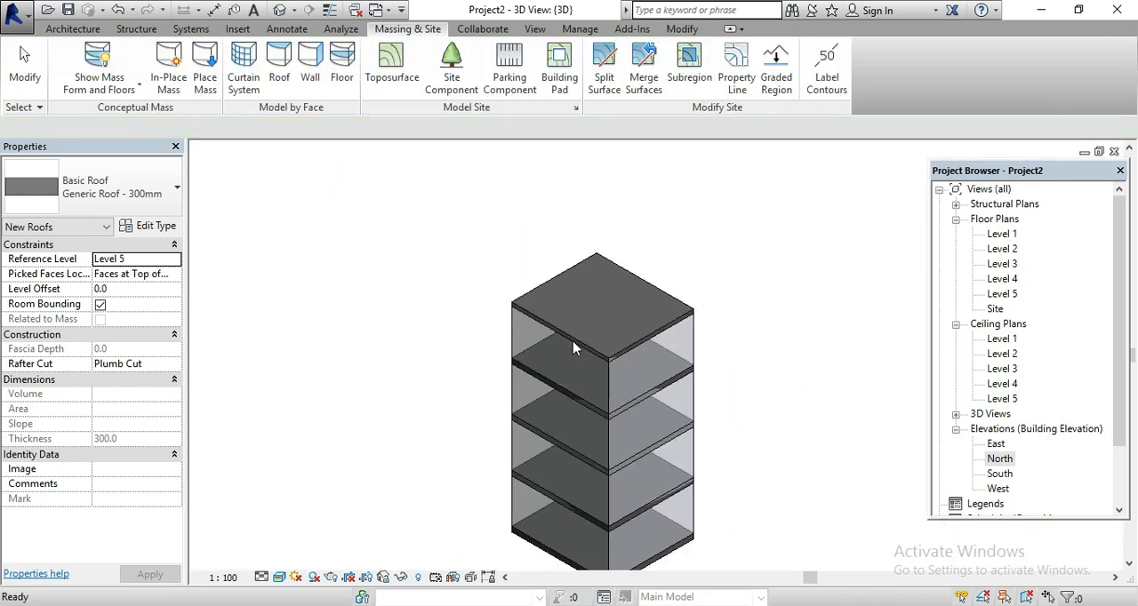
click(743, 337)
scroll(351, 238, down, 2)
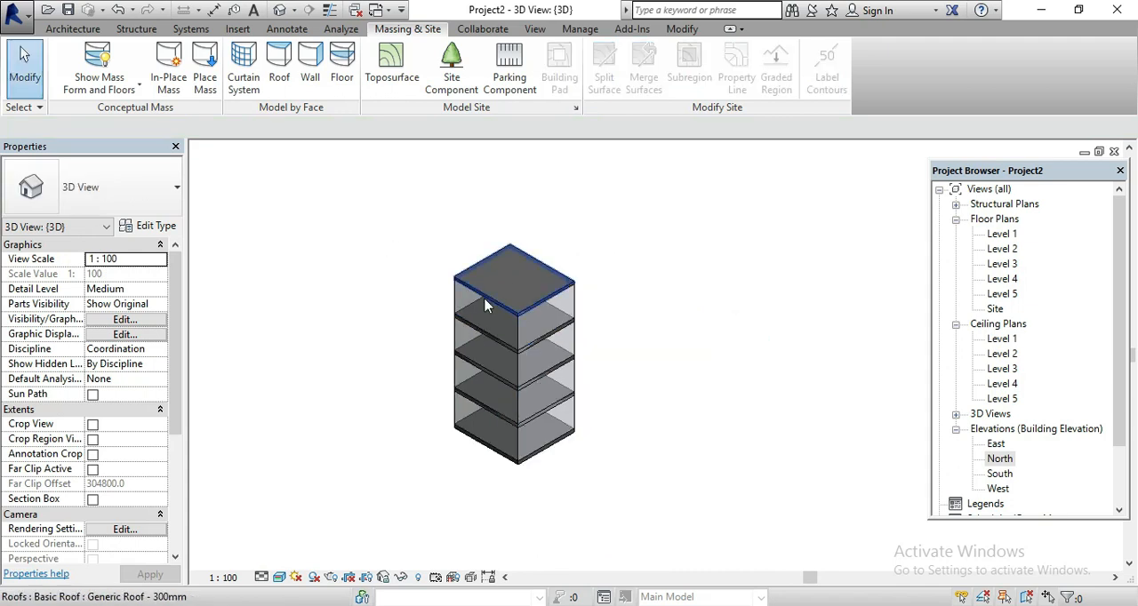
scroll(577, 369, up, 2)
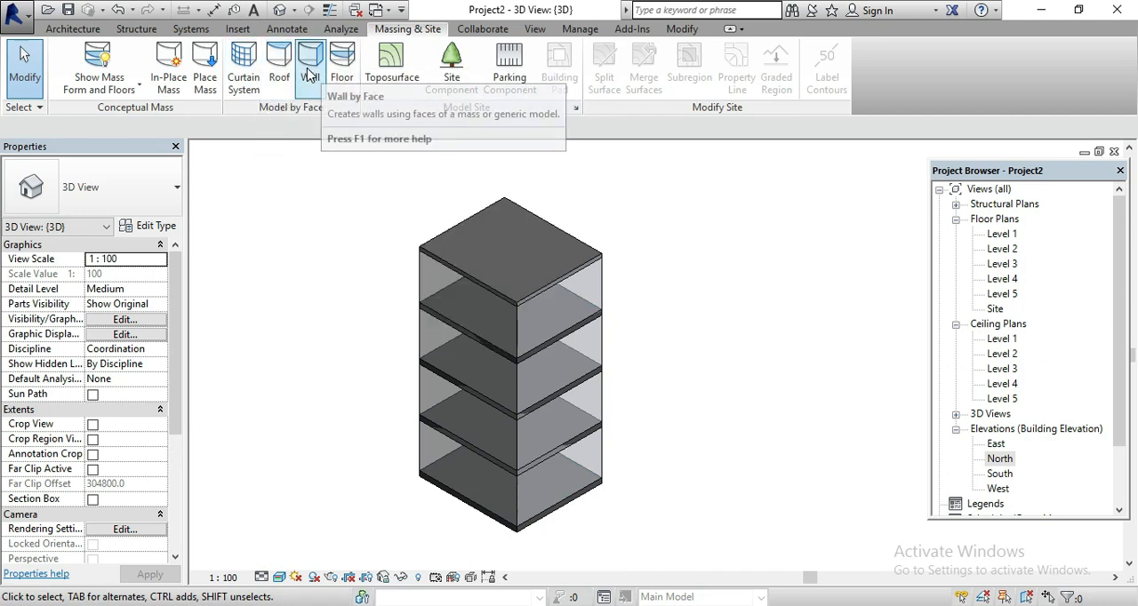
Create a 1500 x 3000mm curtain system by face on the front-right side of the mass, and undo it
click(245, 59)
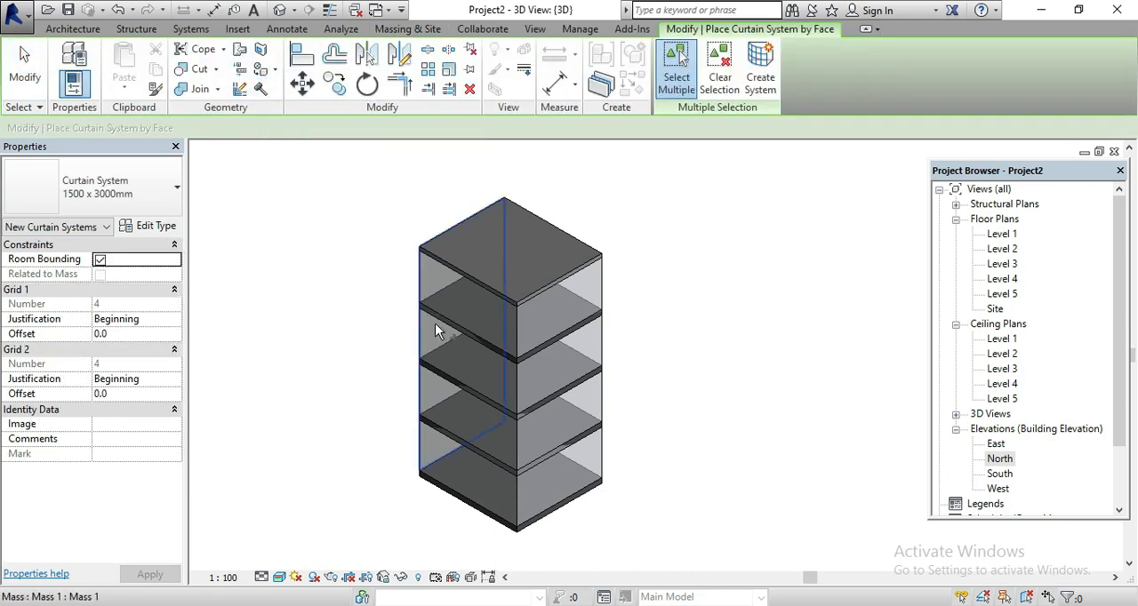
click(519, 324)
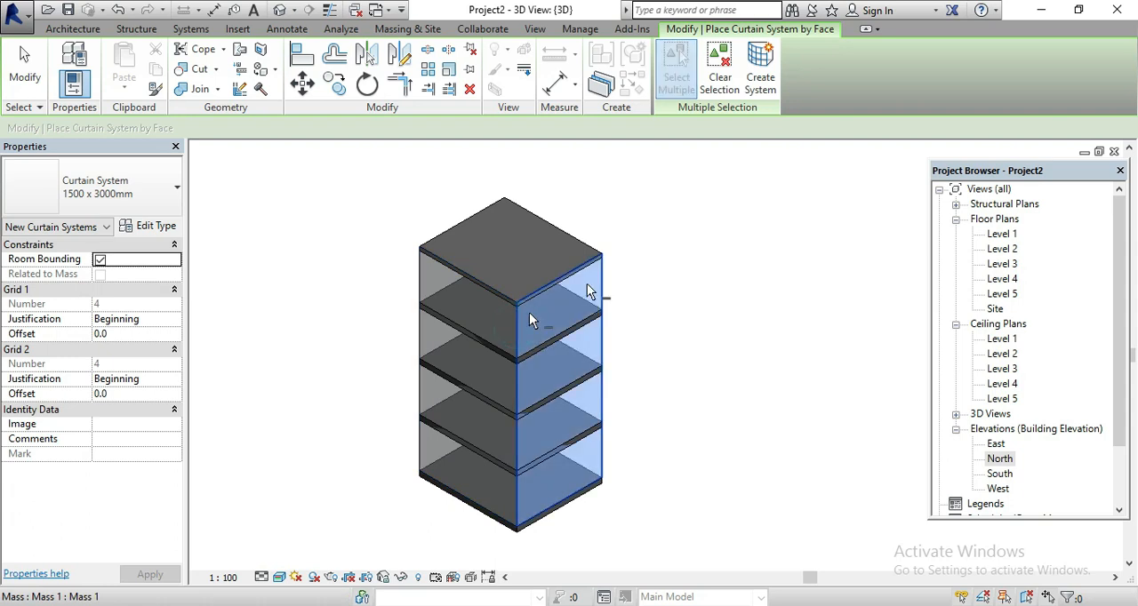
click(760, 77)
scroll(622, 479, up, 5)
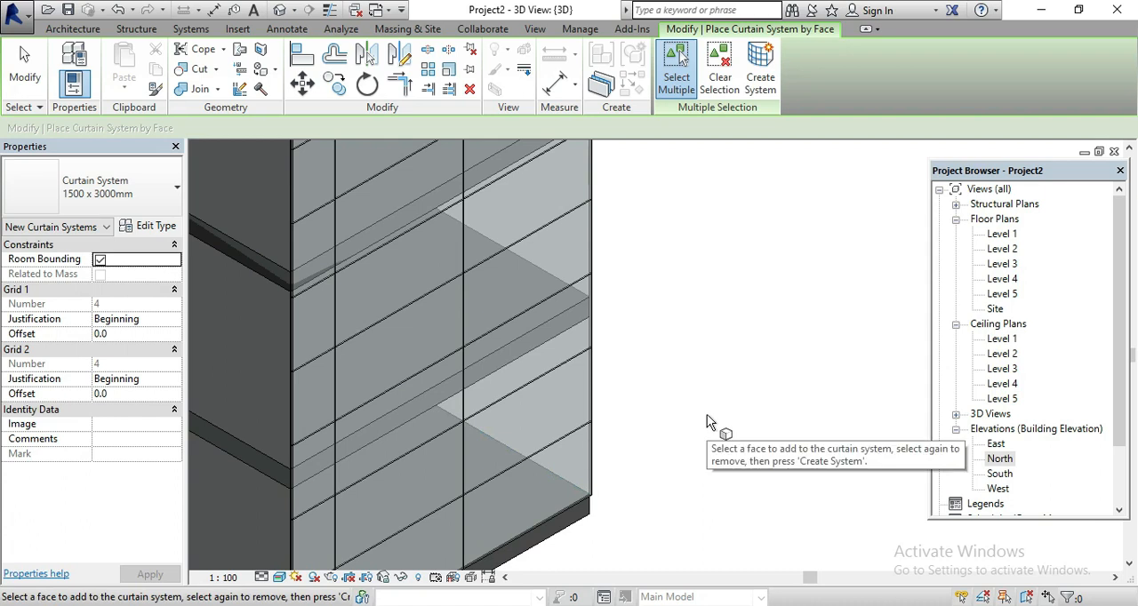
key(ctrl+z)
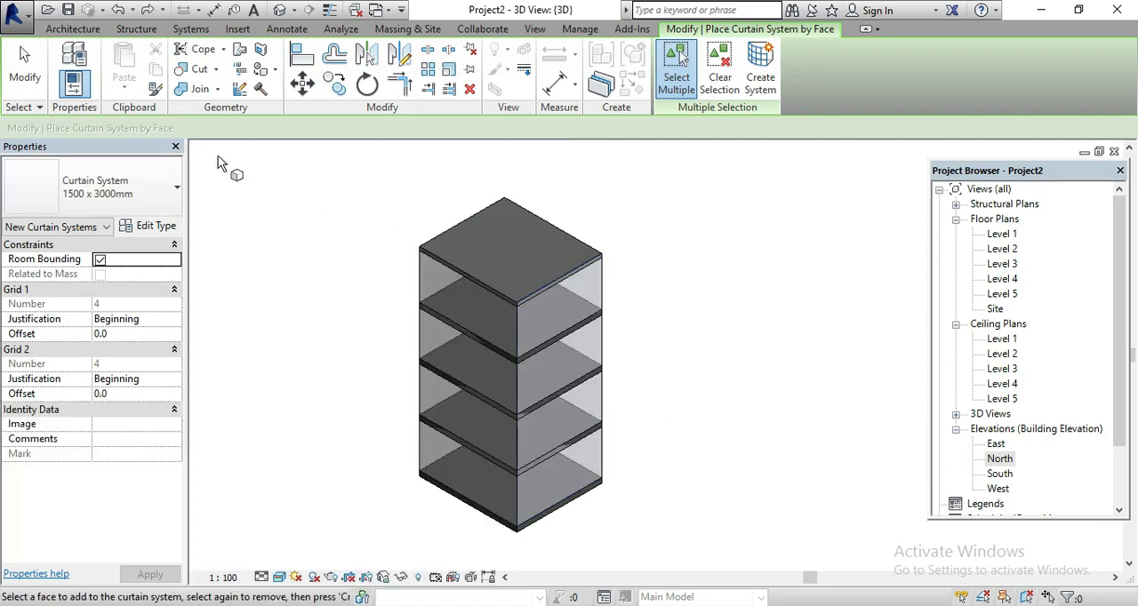
Create Generic - 200mm walls by face on the front-left and front-right sides of the mass
click(408, 30)
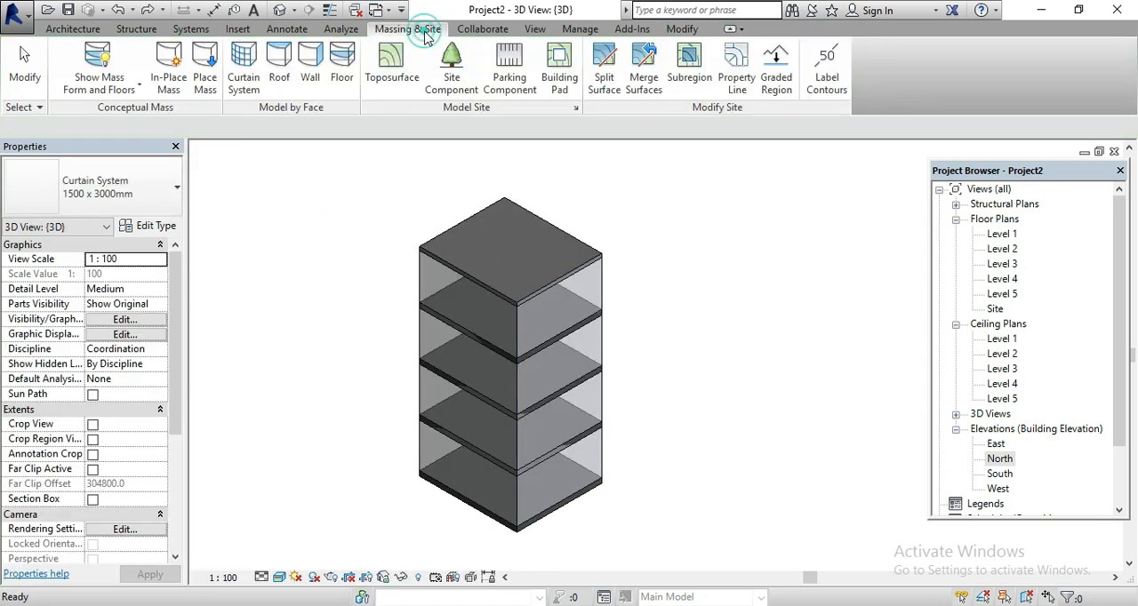
click(312, 71)
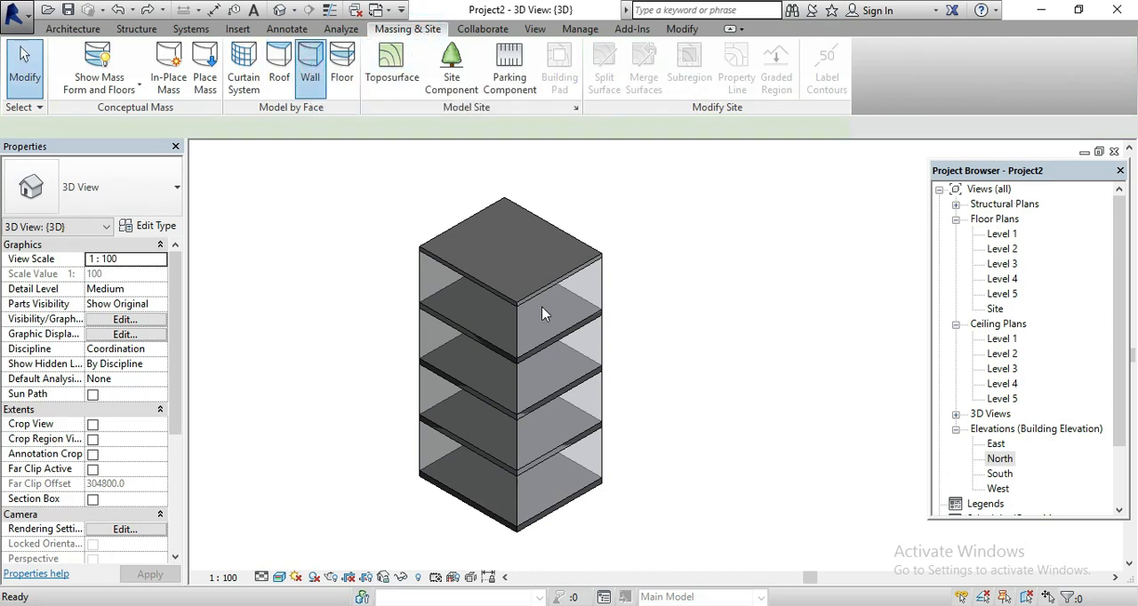
click(514, 322)
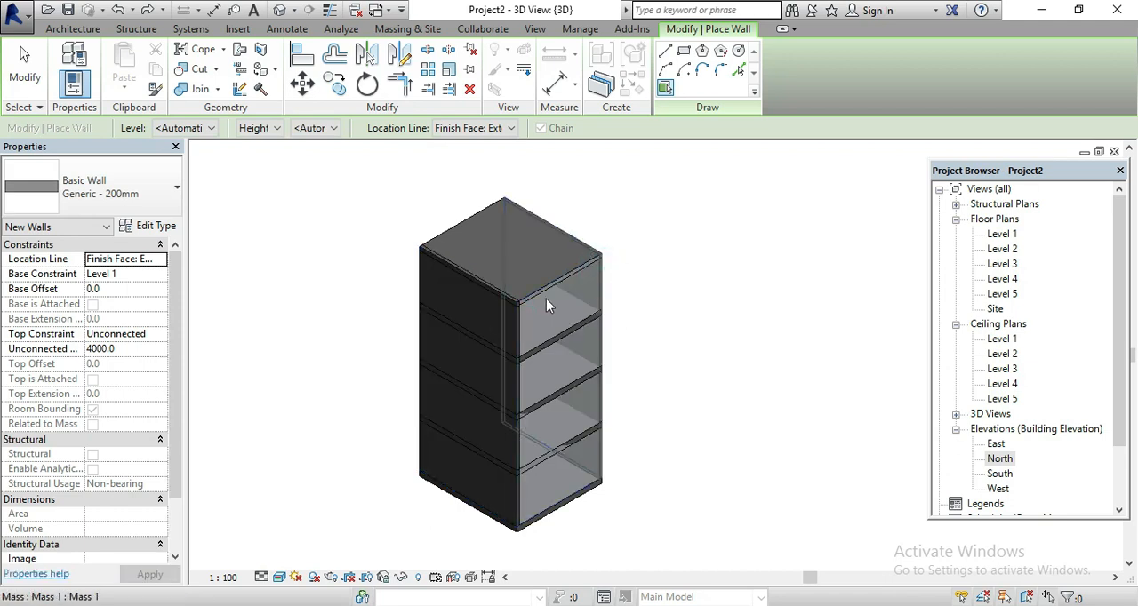
click(565, 505)
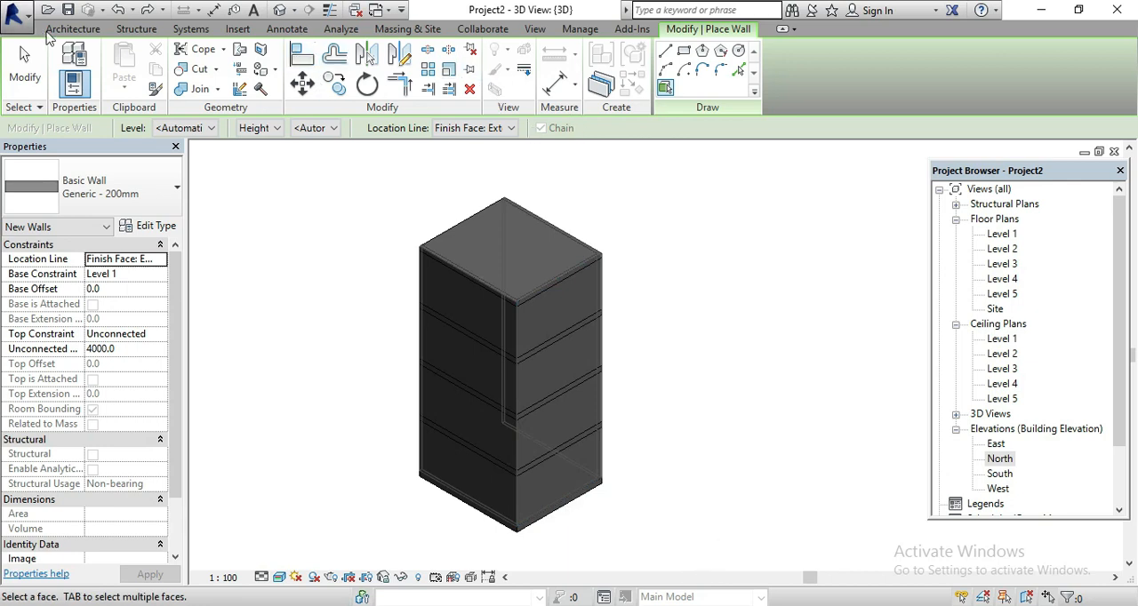
Create a 1500 x 3000mm curtain system by face over the wall on the front-right side of the mass
click(384, 31)
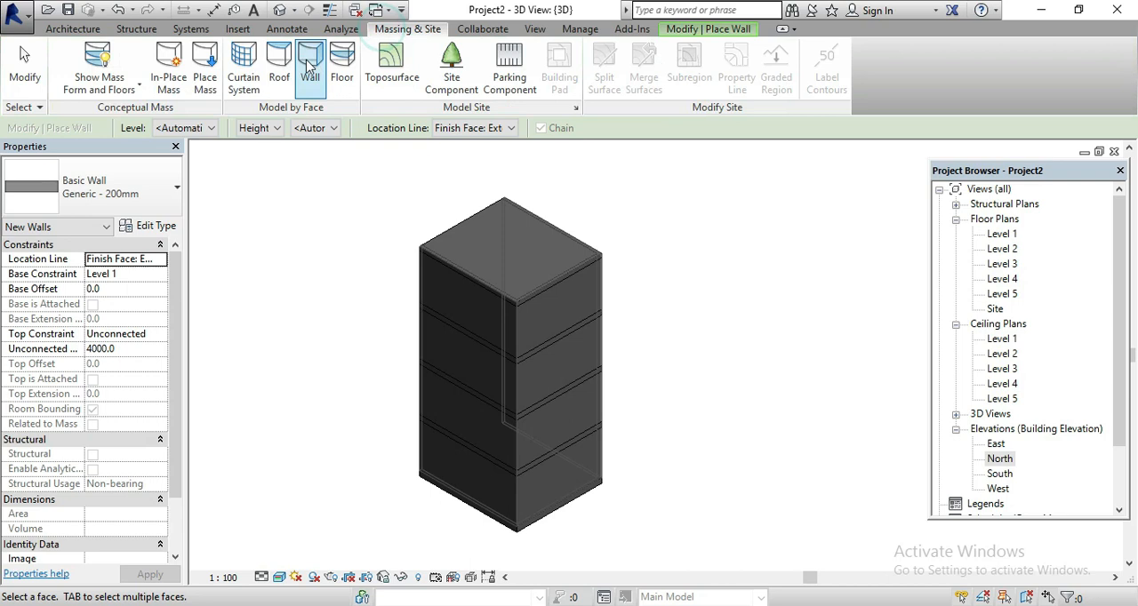
click(244, 61)
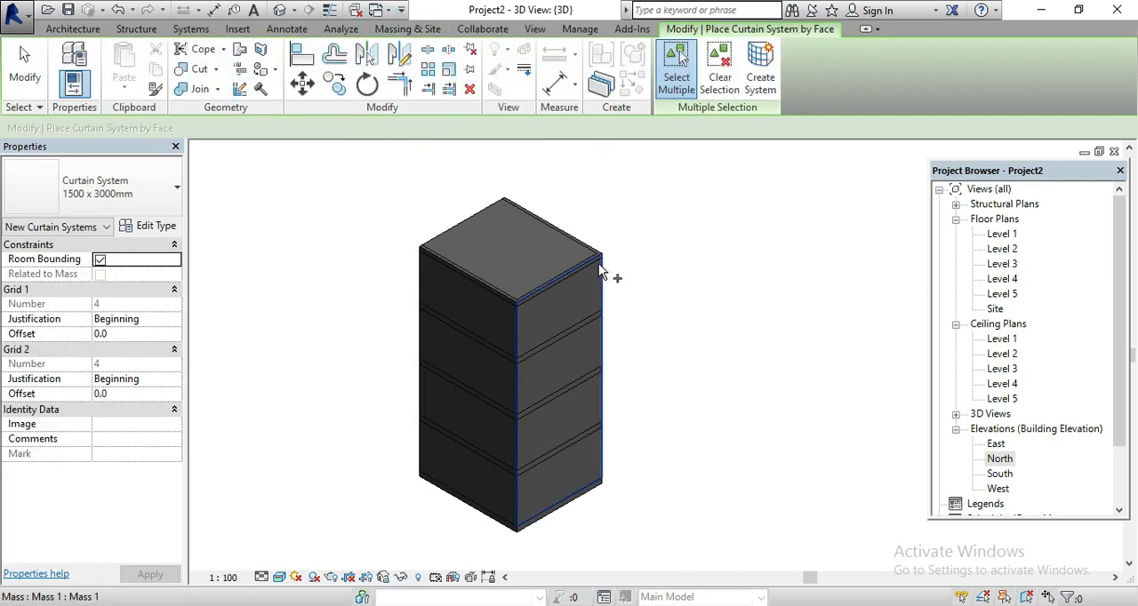
click(601, 263)
click(760, 78)
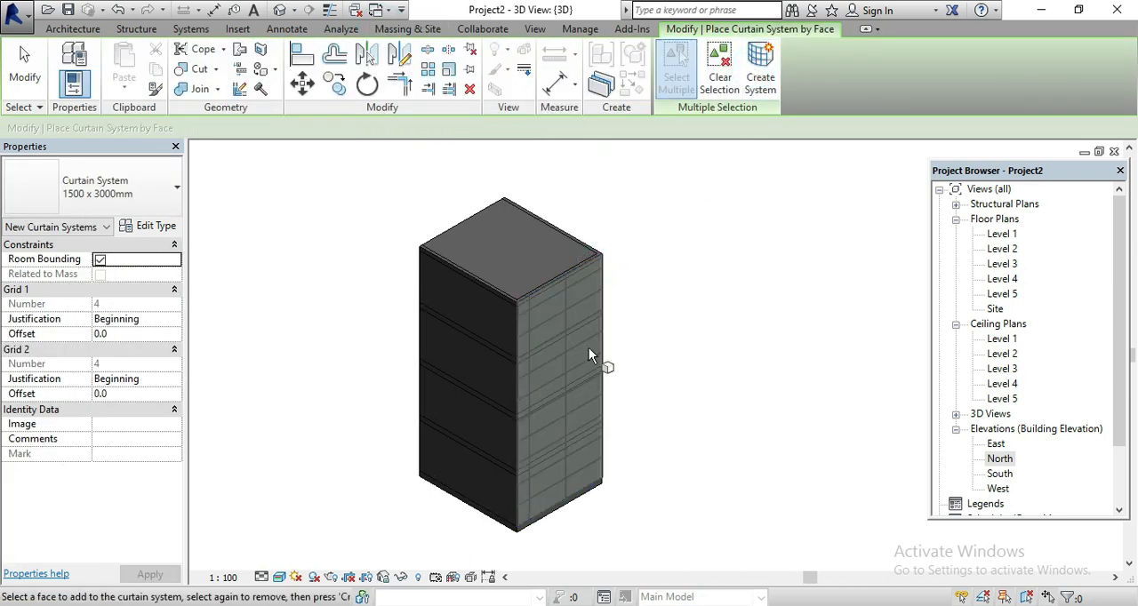
key(Escape)
Inspect the curtain system on the front-right side, and delete it together with the Generic - 200mm wall behind it
scroll(571, 388, up, 5)
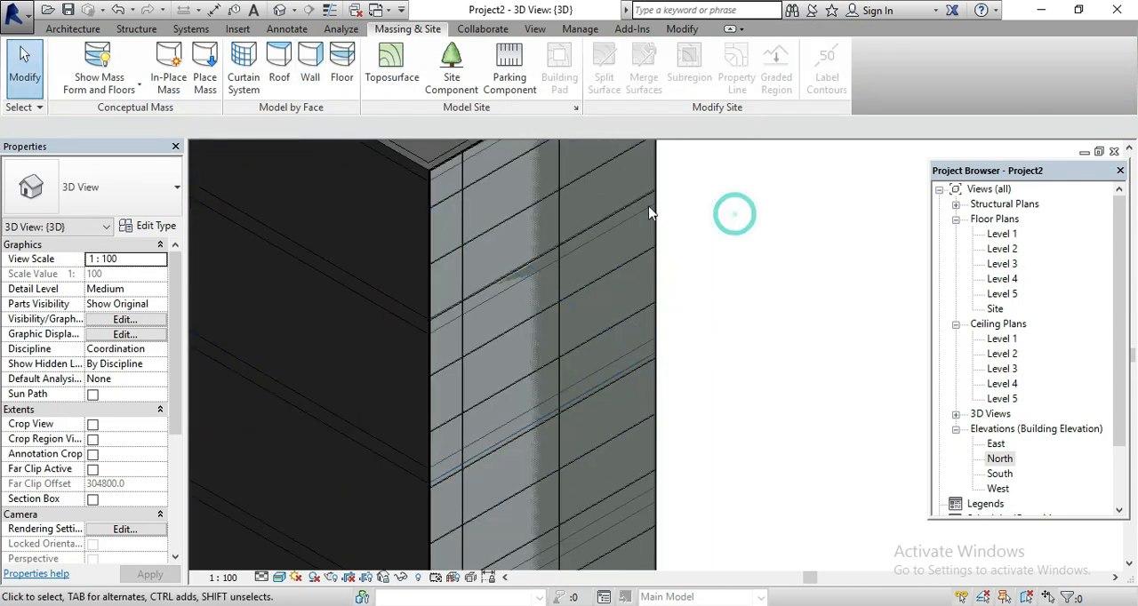
click(659, 216)
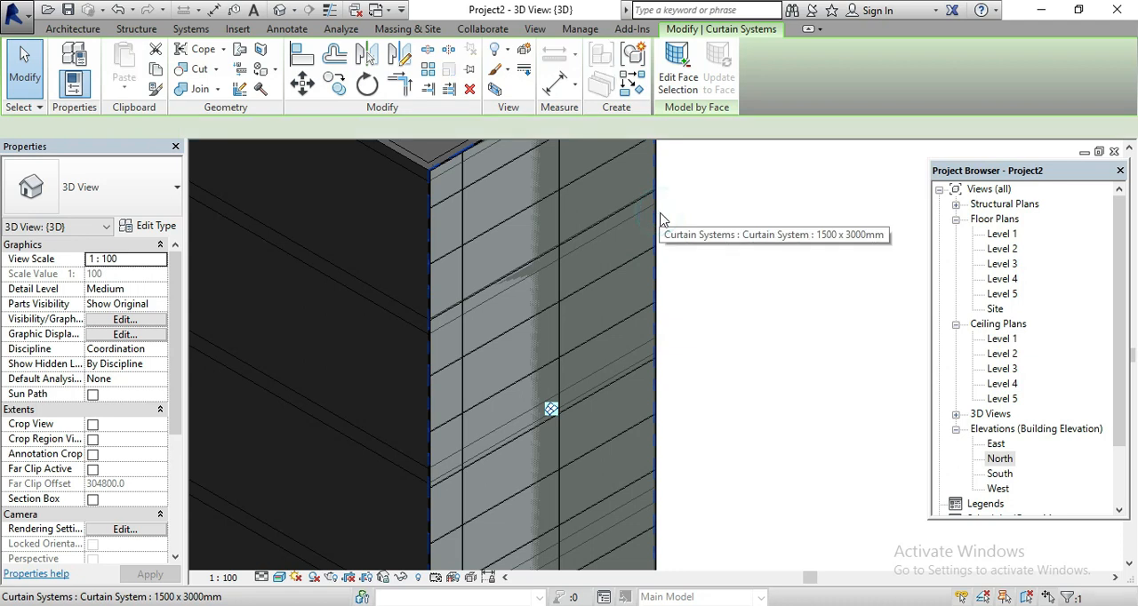
click(725, 216)
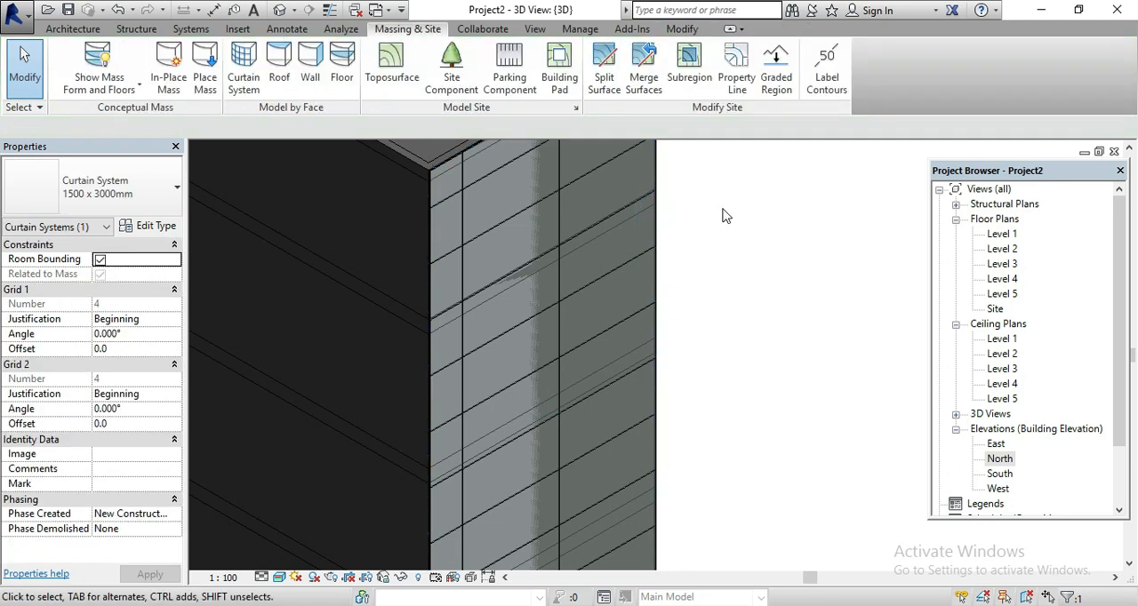
scroll(551, 300, down, 4)
scroll(551, 300, up, 1)
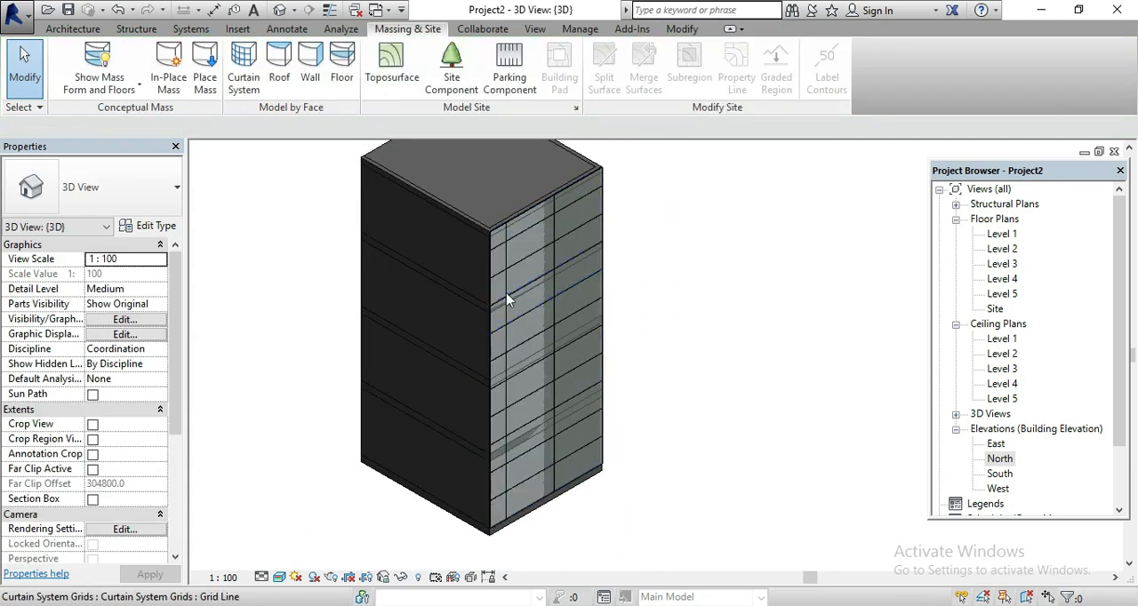
click(487, 245)
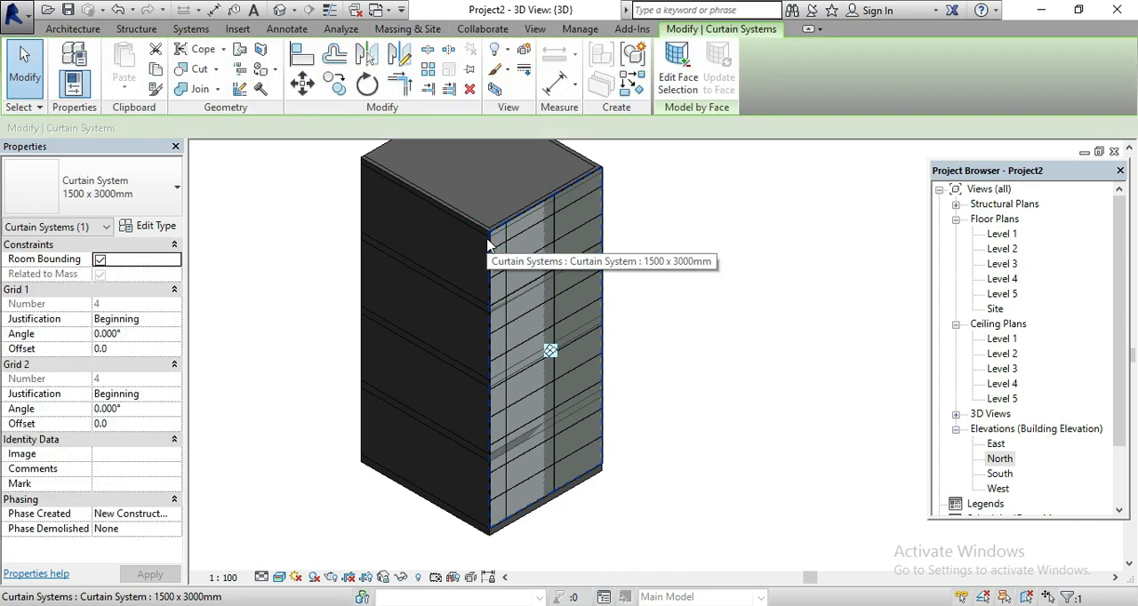
key(Delete)
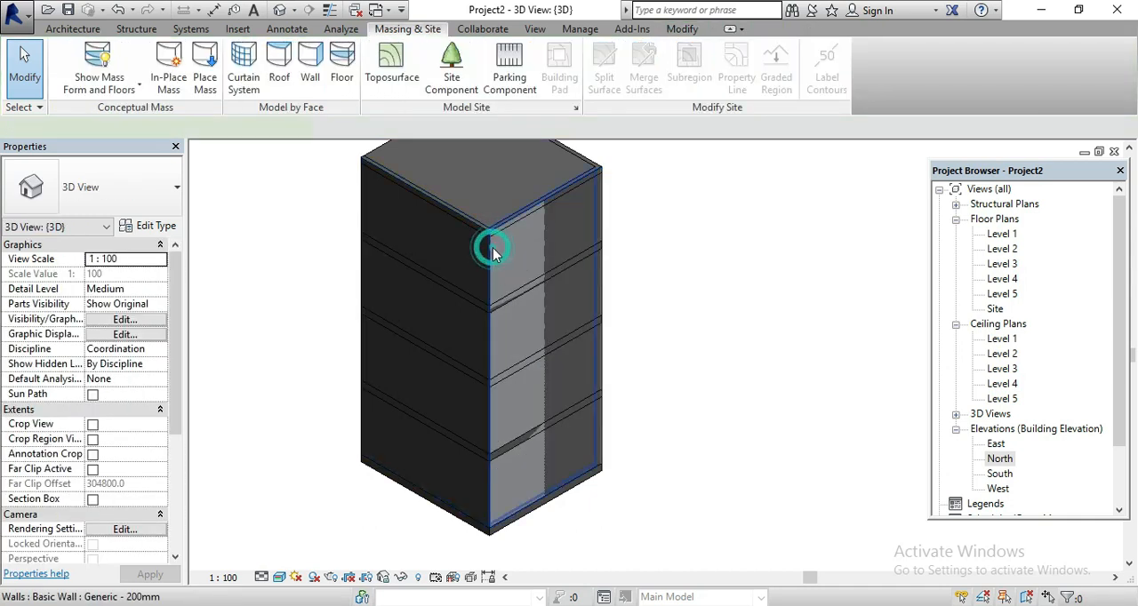
click(493, 248)
key(Delete)
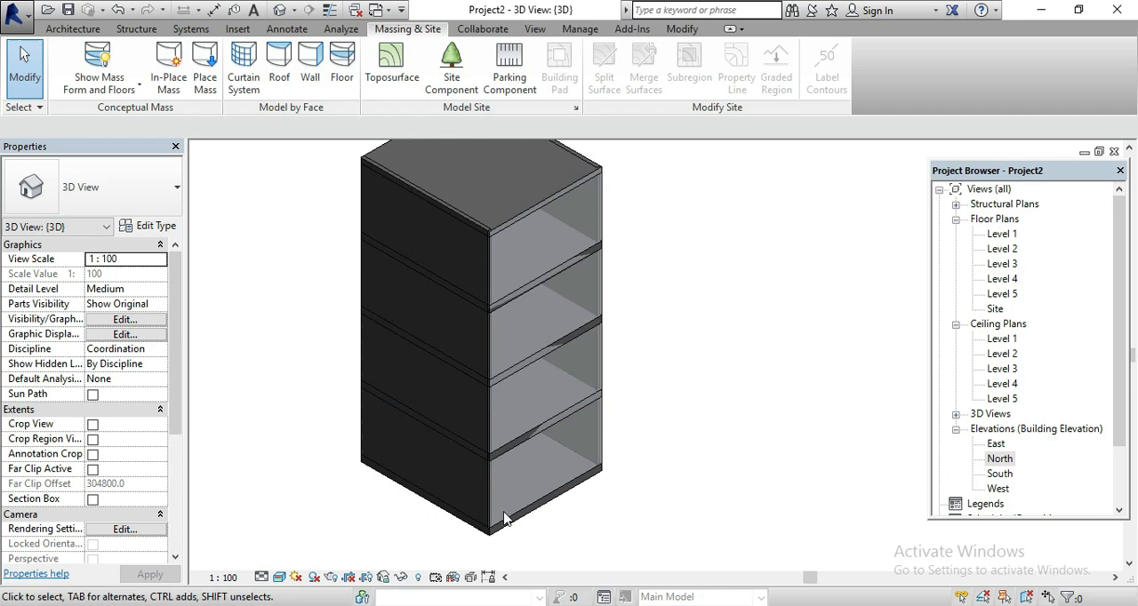
Undo the recent wall and roof changes on the mass, back to the floors created by face
scroll(511, 450, up, 3)
scroll(572, 536, down, 5)
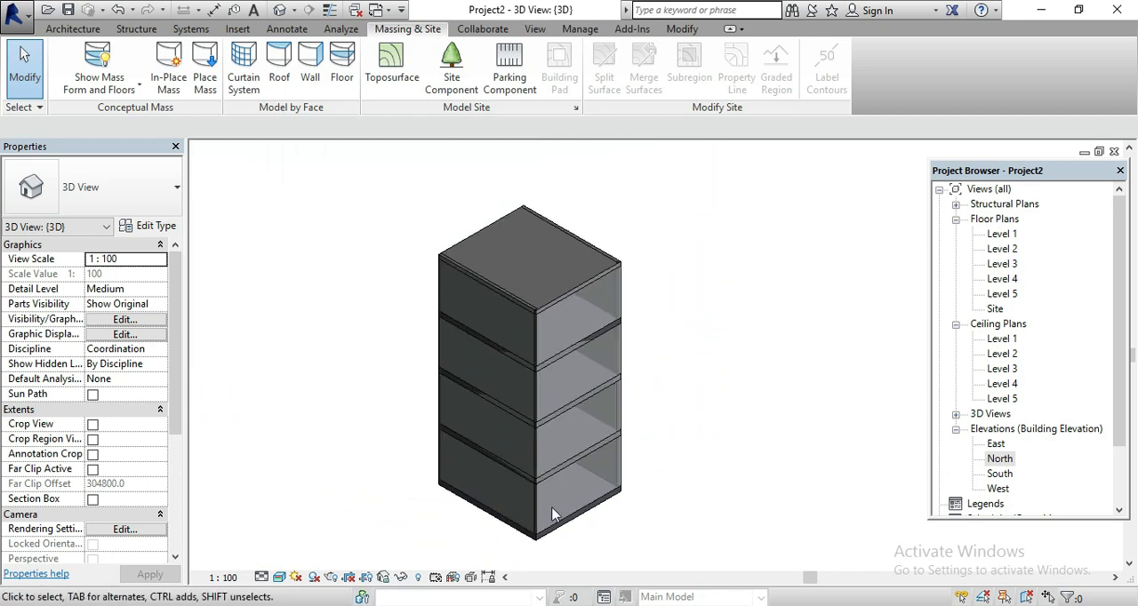
click(443, 286)
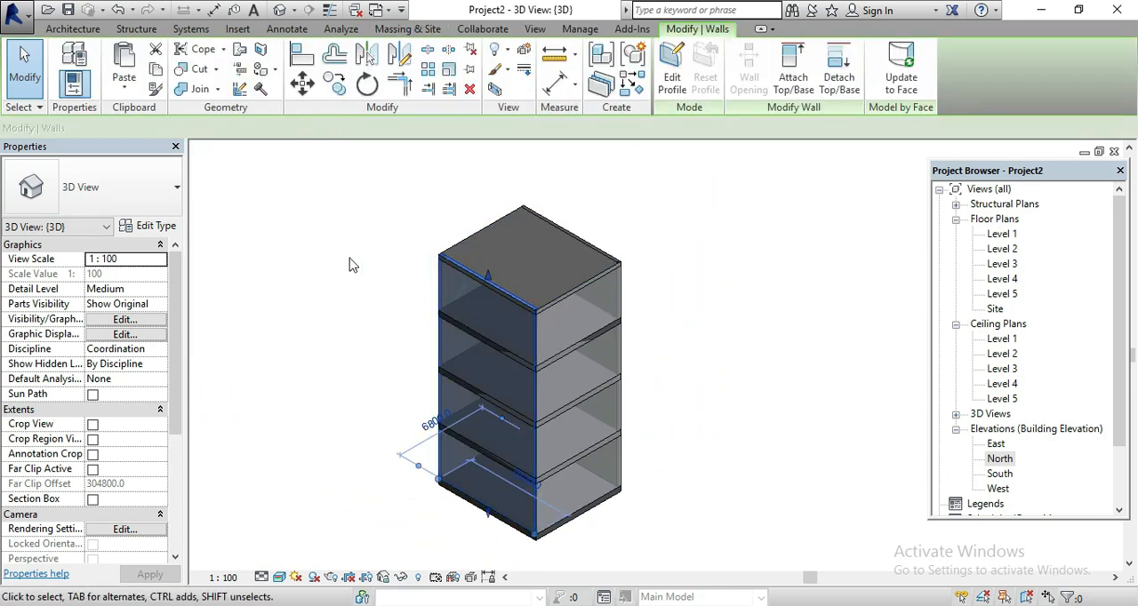
scroll(349, 264, up, 2)
key(ctrl+z)
key(ctrl+z)
key(ctrl+z)
key(ctrl+z)
key(ctrl+z)
key(ctrl+z)
key(ctrl+z)
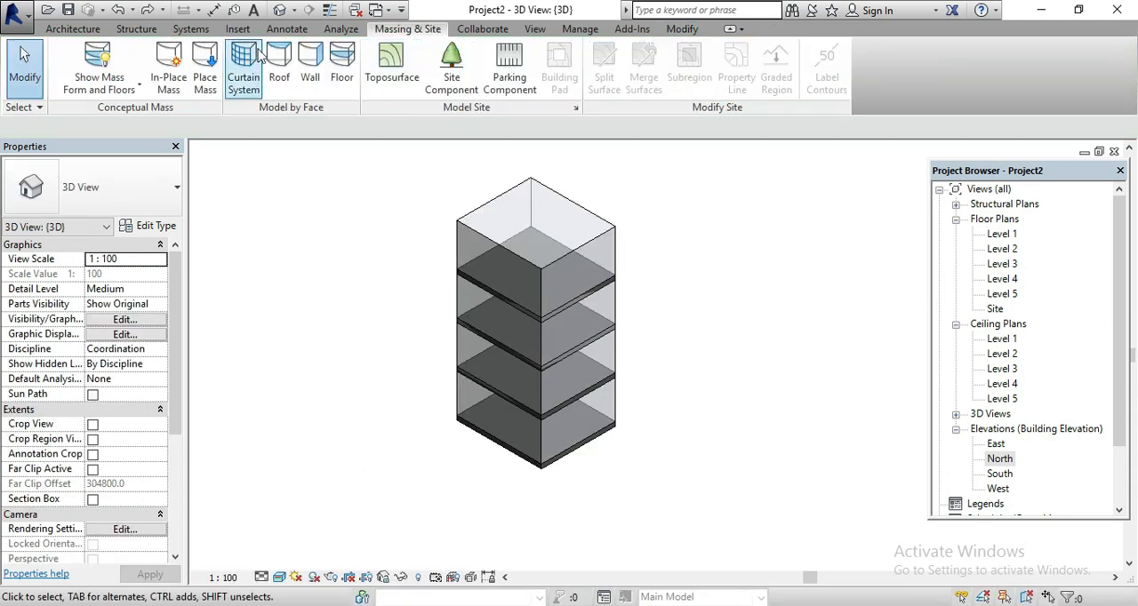
Create a 1500 x 3000mm curtain system by face directly on the front-right side of the mass
click(244, 78)
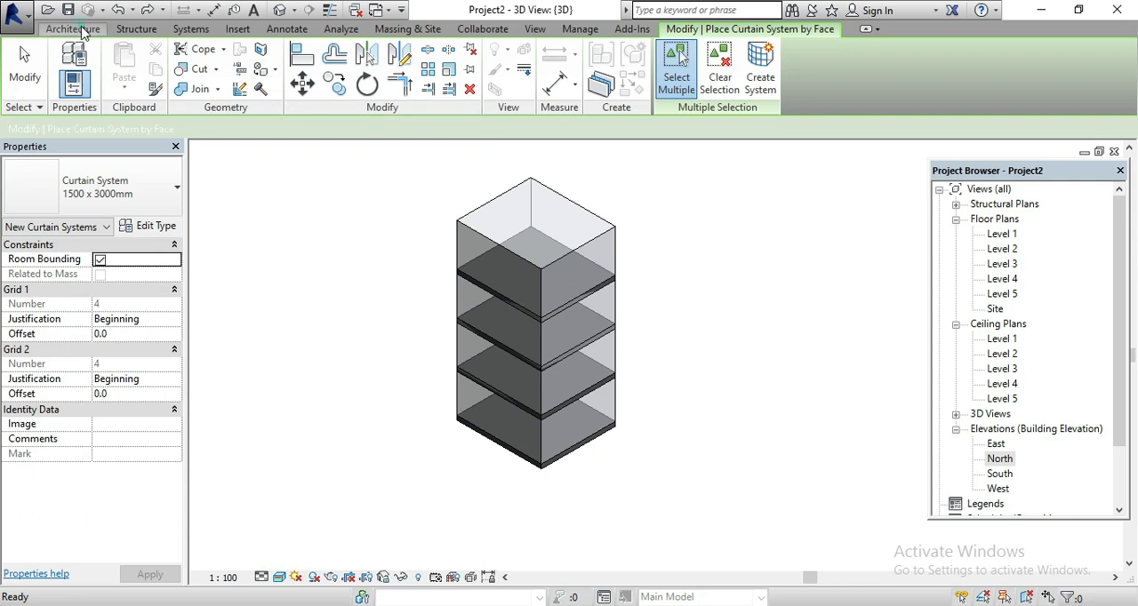
click(83, 31)
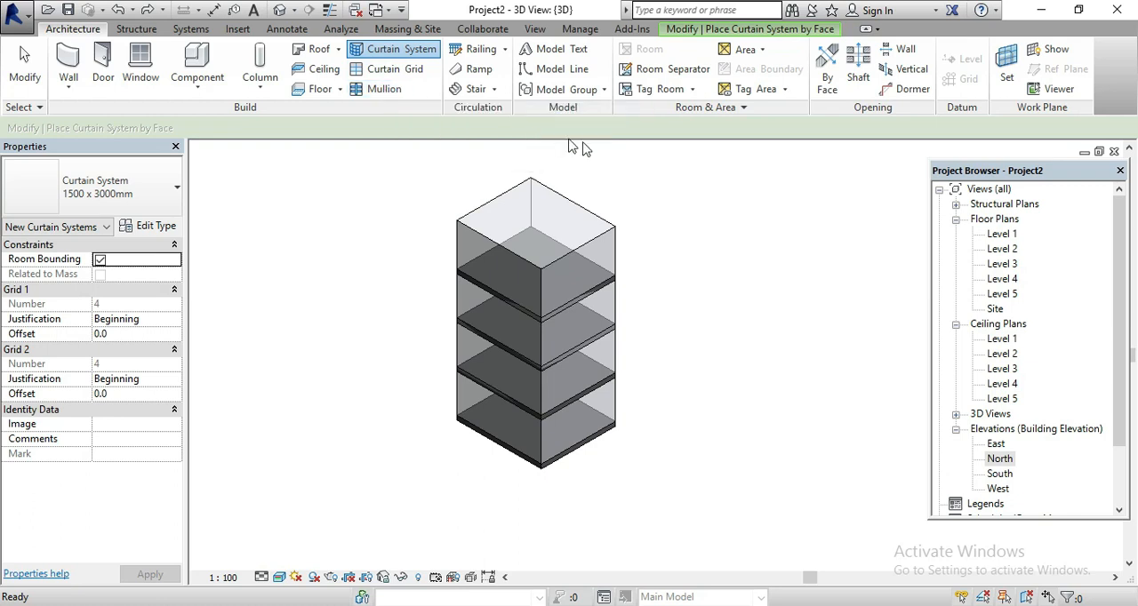
click(576, 254)
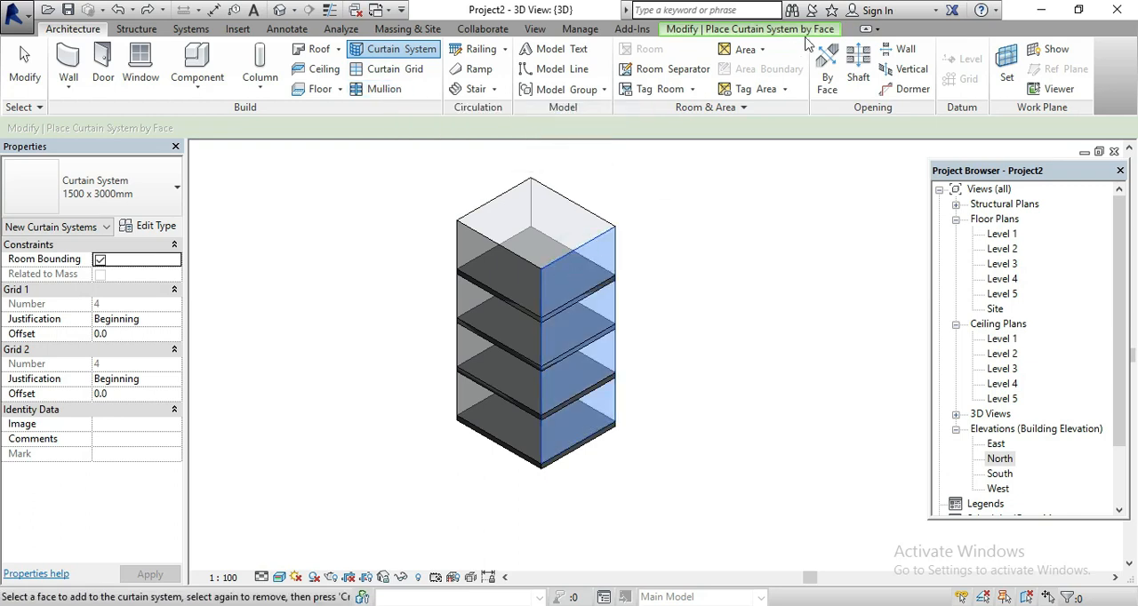
click(805, 34)
click(760, 73)
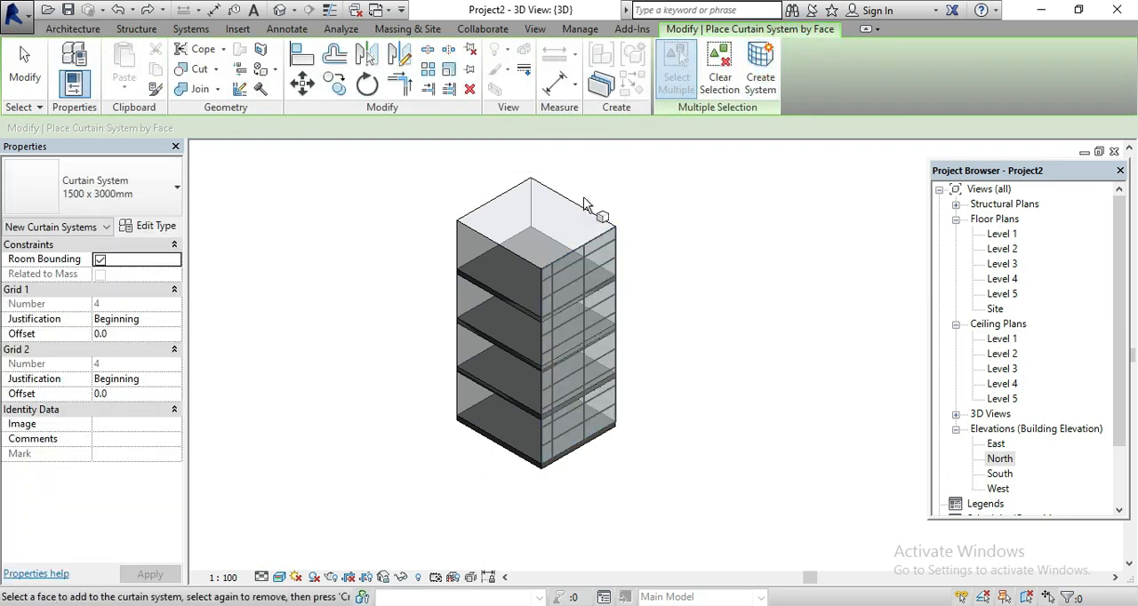
scroll(551, 285, up, 8)
scroll(572, 299, up, 2)
scroll(573, 298, down, 3)
key(Escape)
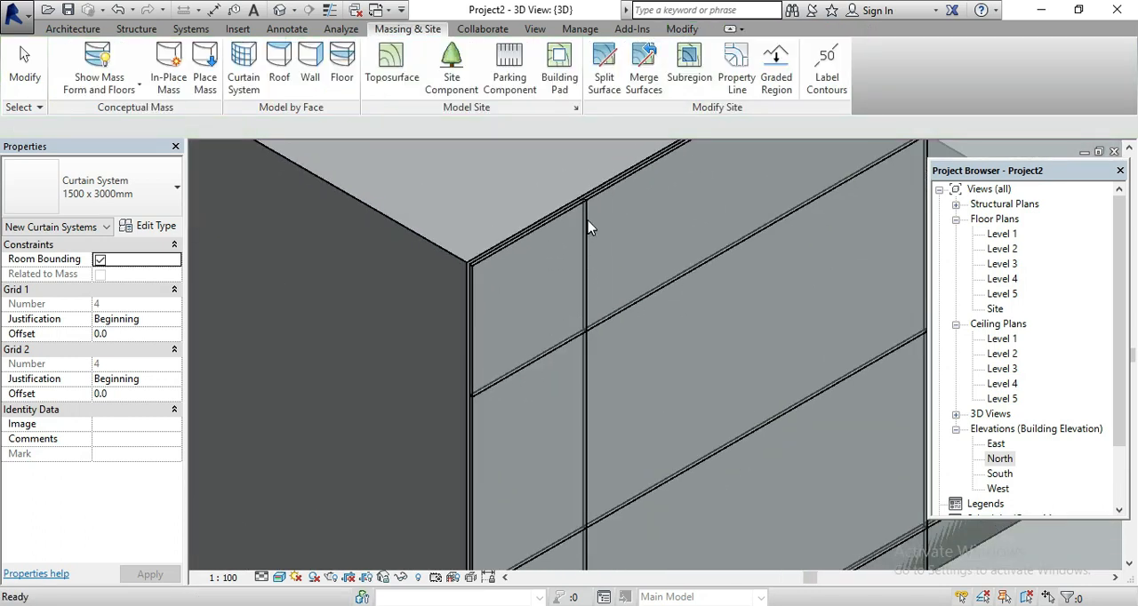
Remove the segment between the two vertical grid lines from the curtain system's uppermost horizontal grid line
click(585, 227)
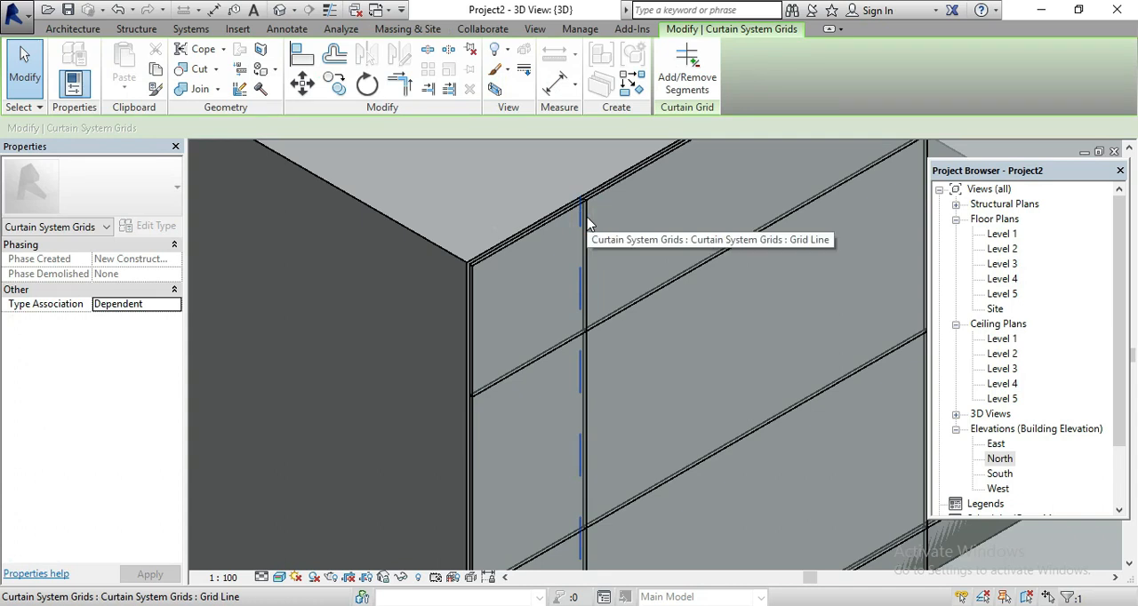
key(Escape)
click(602, 325)
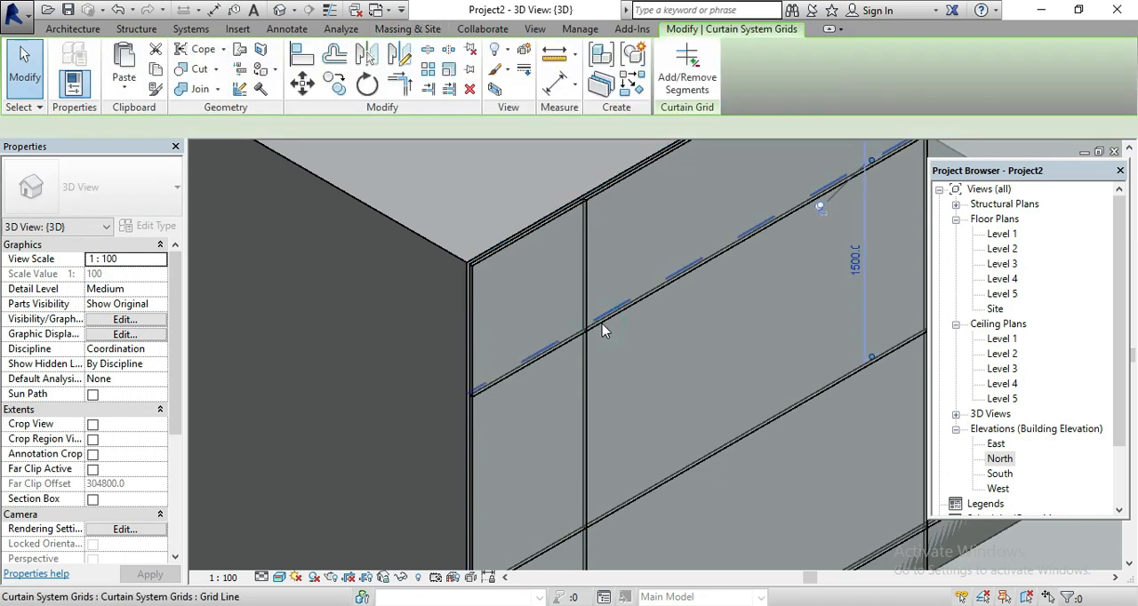
scroll(602, 323, down, 3)
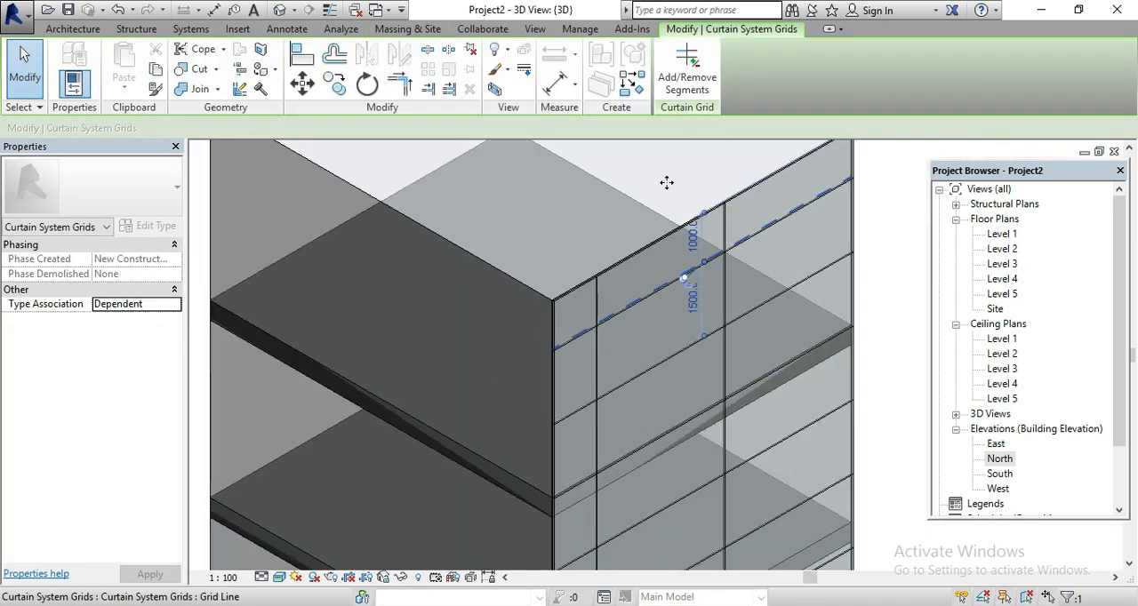
click(681, 71)
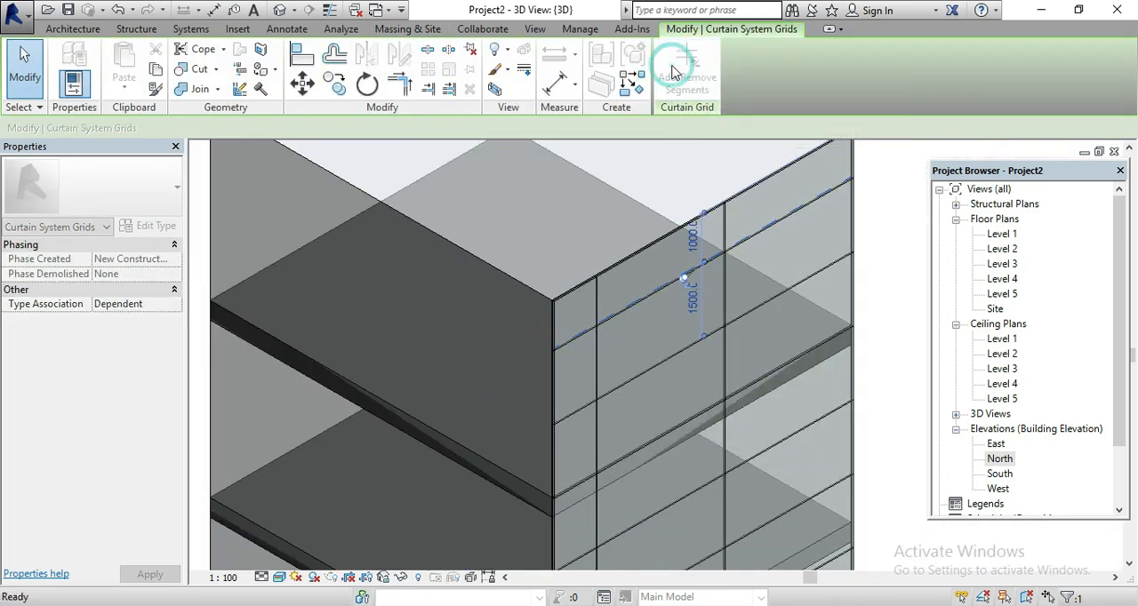
click(659, 285)
key(Escape)
key(Escape)
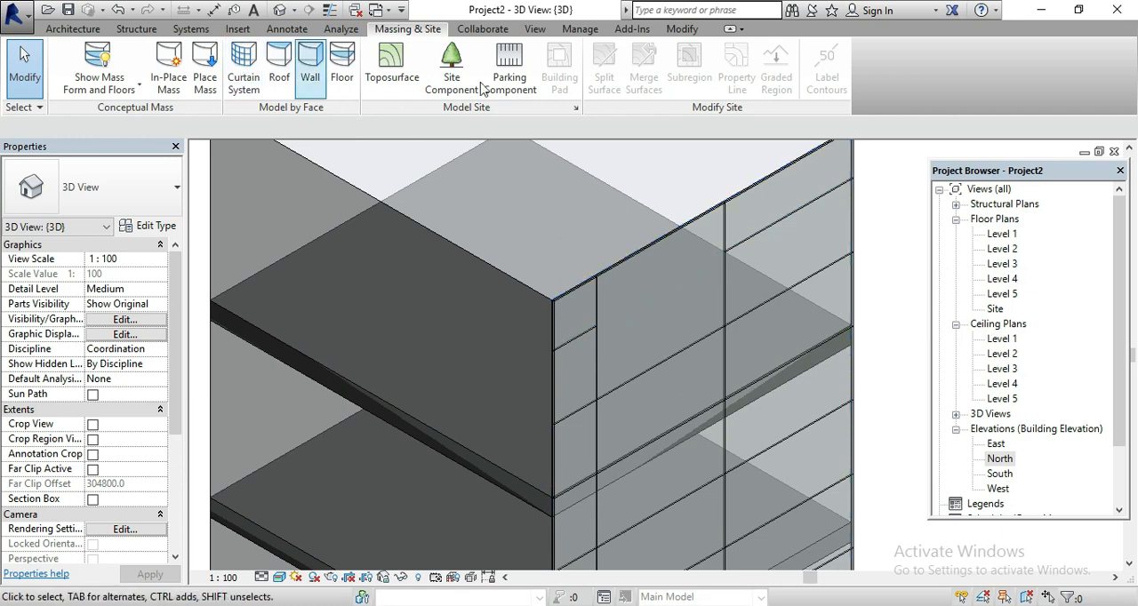
click(111, 92)
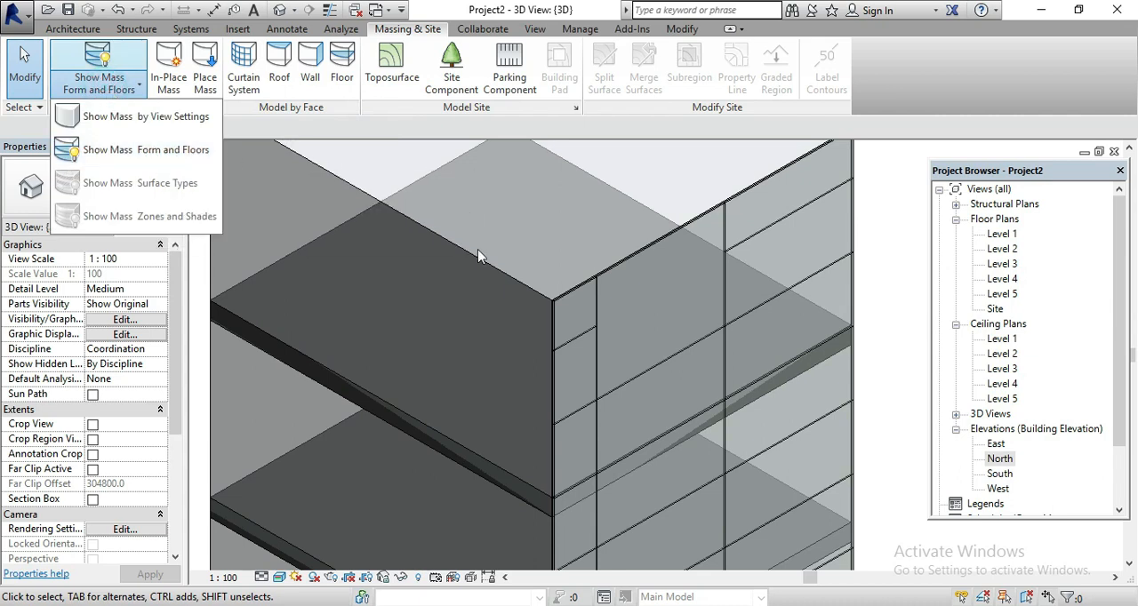
click(466, 274)
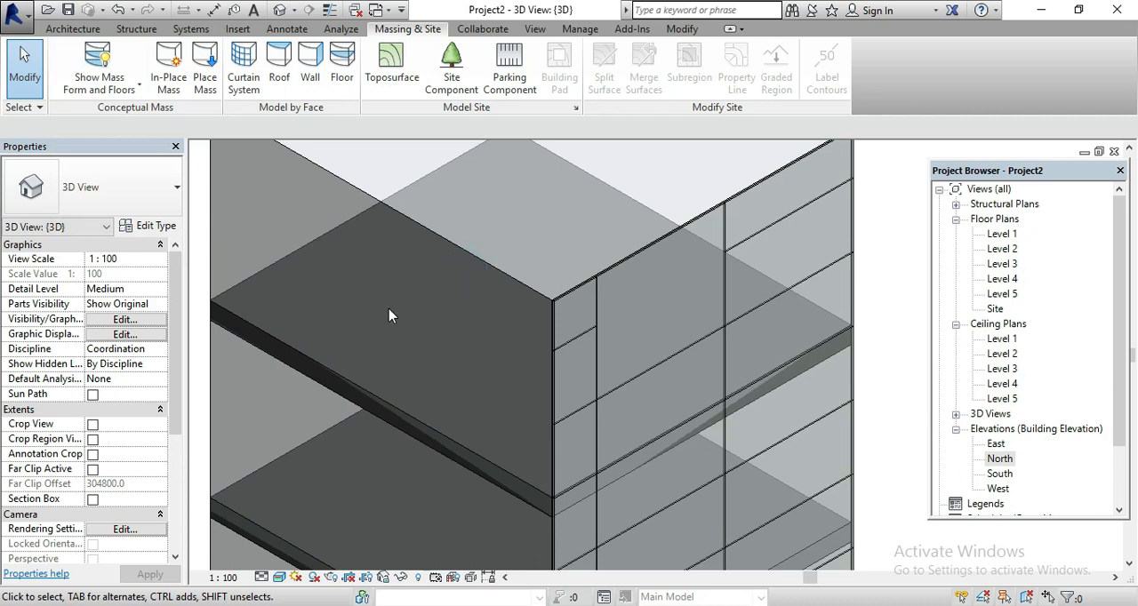
scroll(388, 315, down, 3)
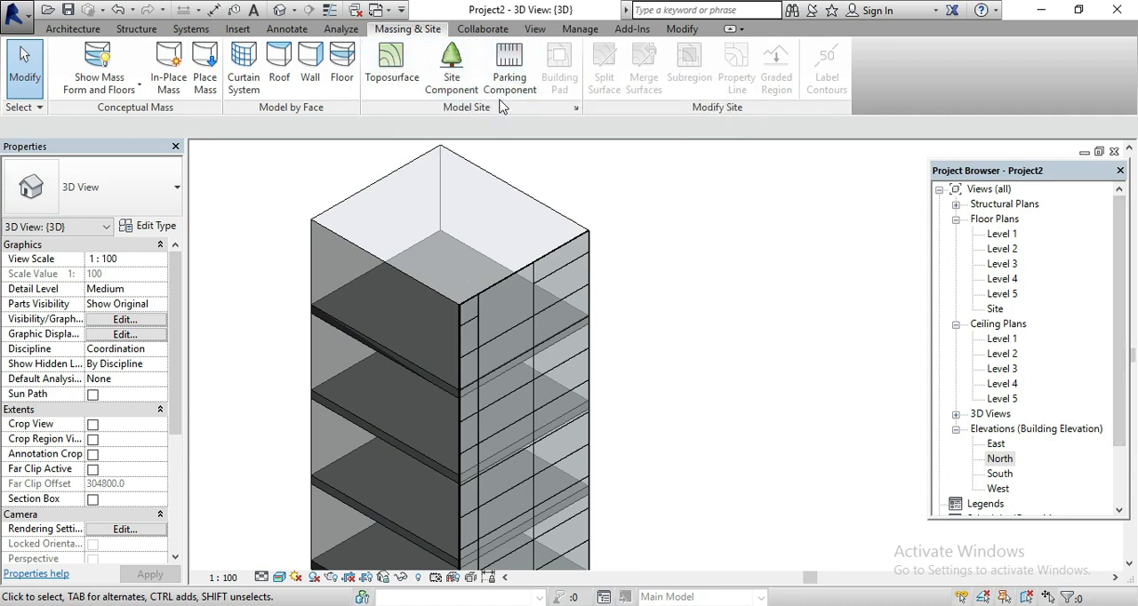
click(464, 71)
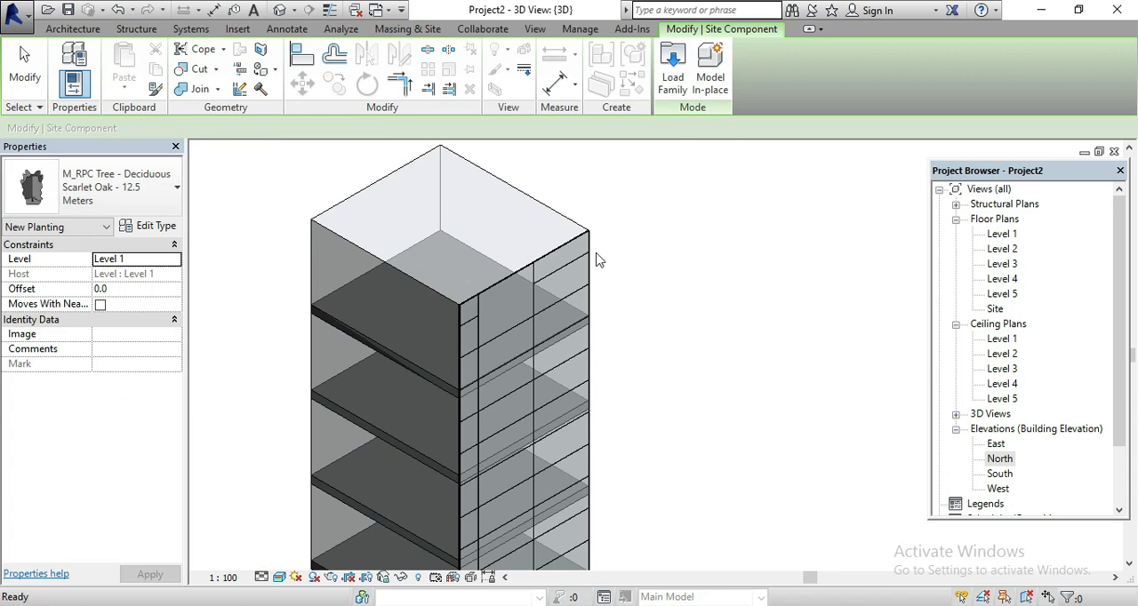
key(Escape)
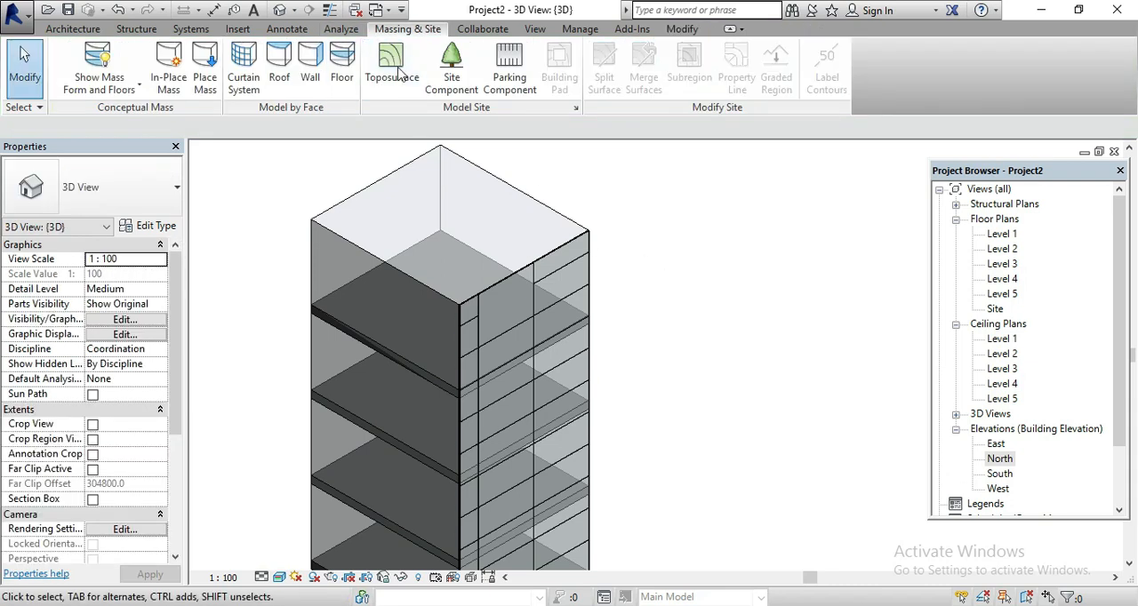